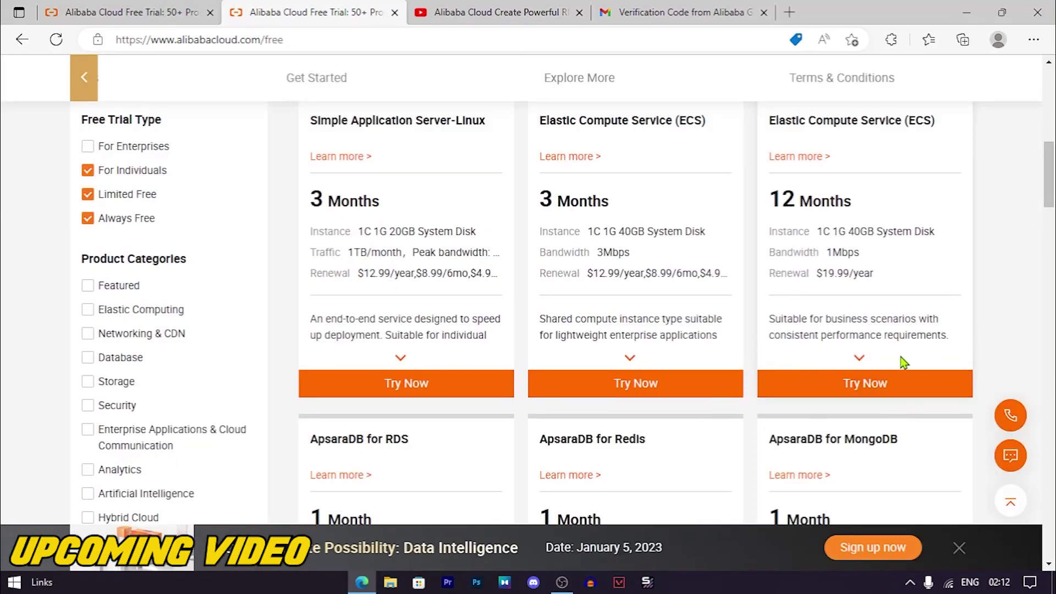
Start the ECS free-trial order from the ECS card's Try Now button.
click(641, 379)
drag(683, 259, 567, 110)
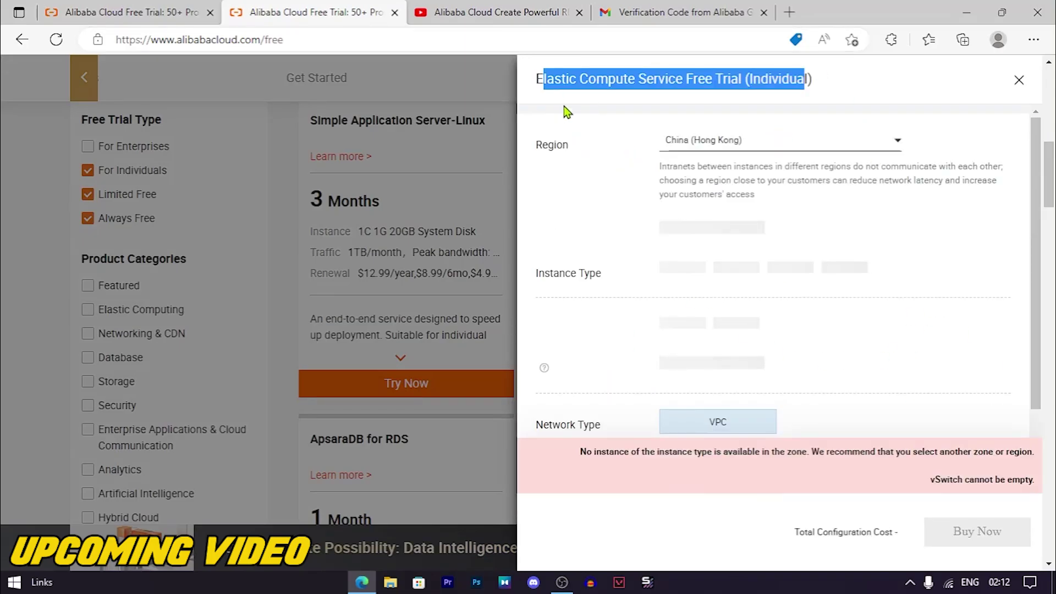
click(561, 77)
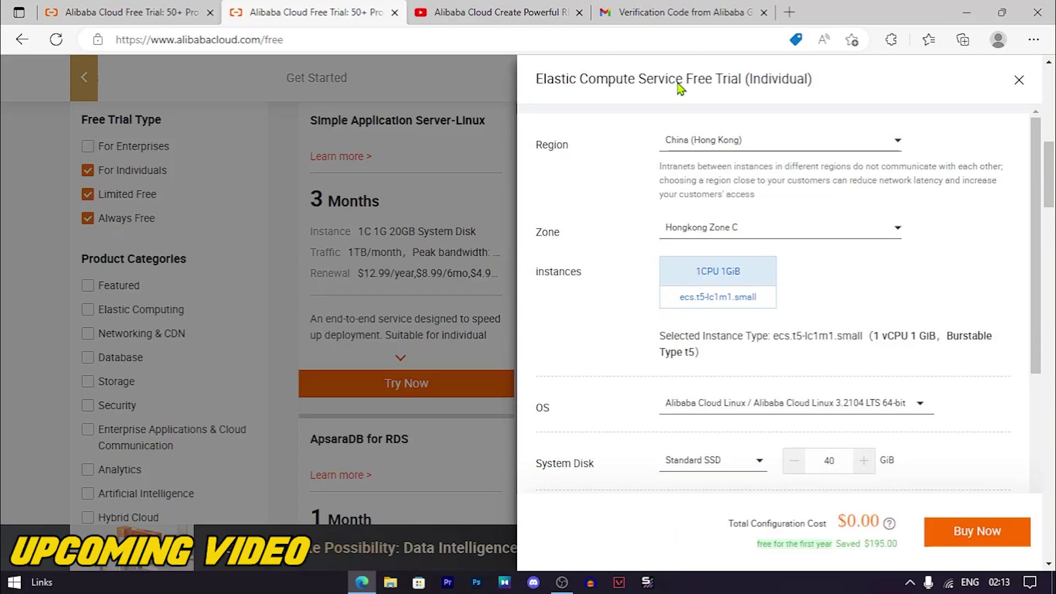
Set the order's region to Singapore and check the available Singapore zones.
click(717, 145)
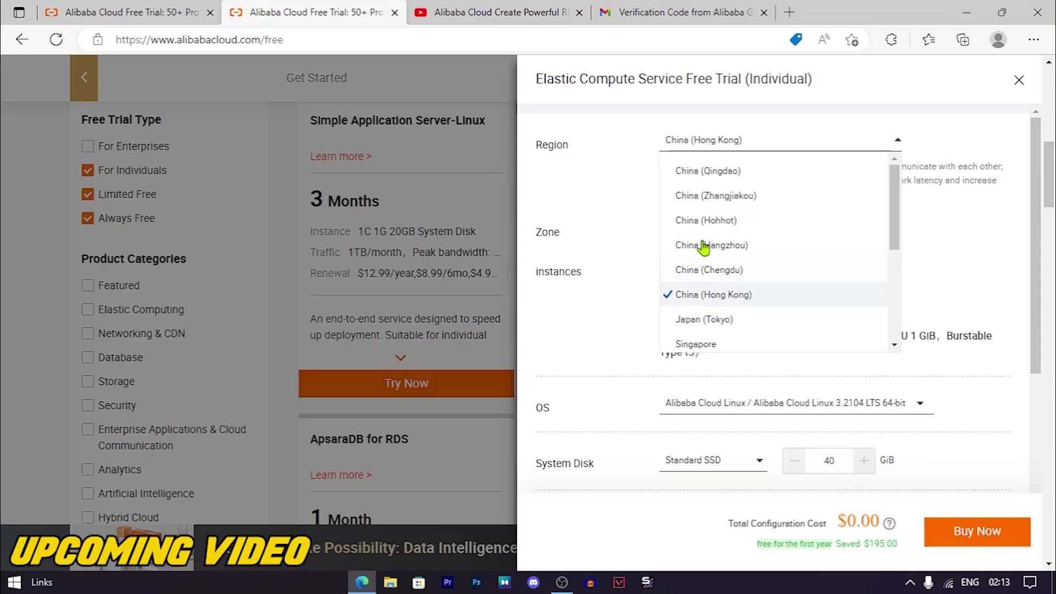
scroll(700, 243, down, 1)
scroll(695, 308, down, 1)
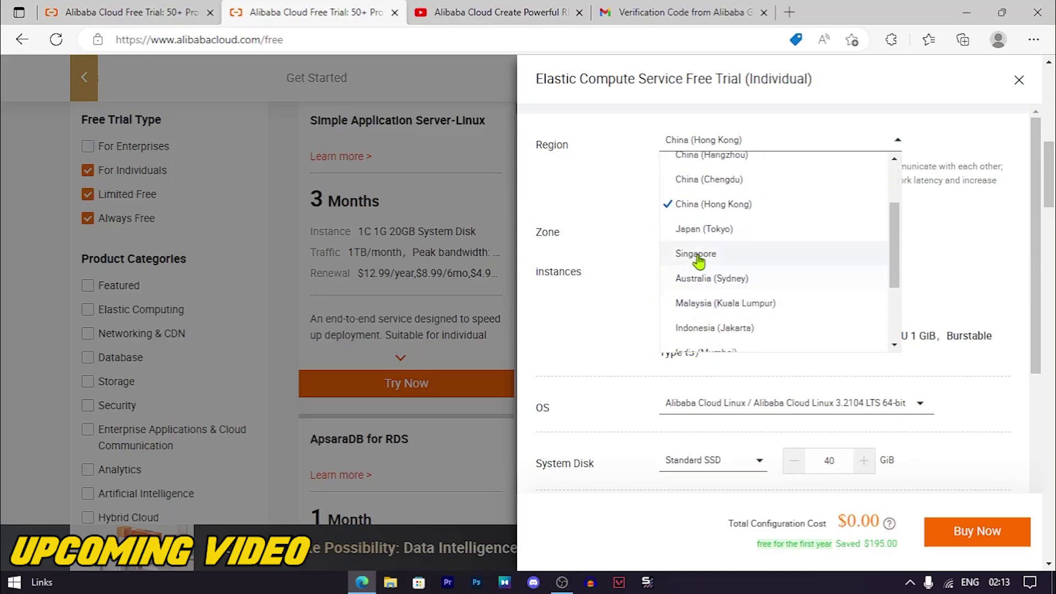
click(698, 255)
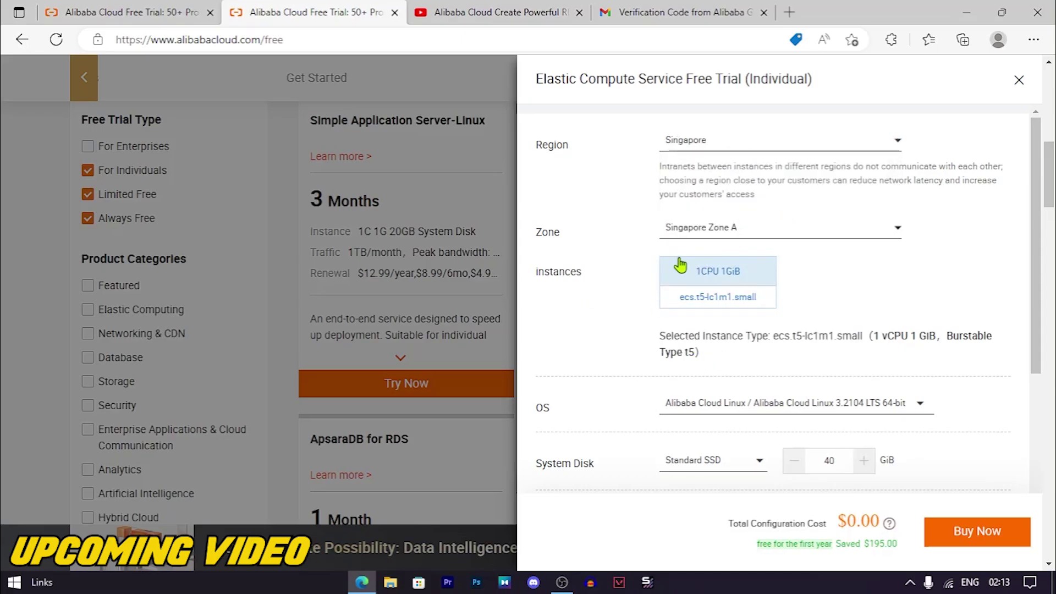
click(710, 230)
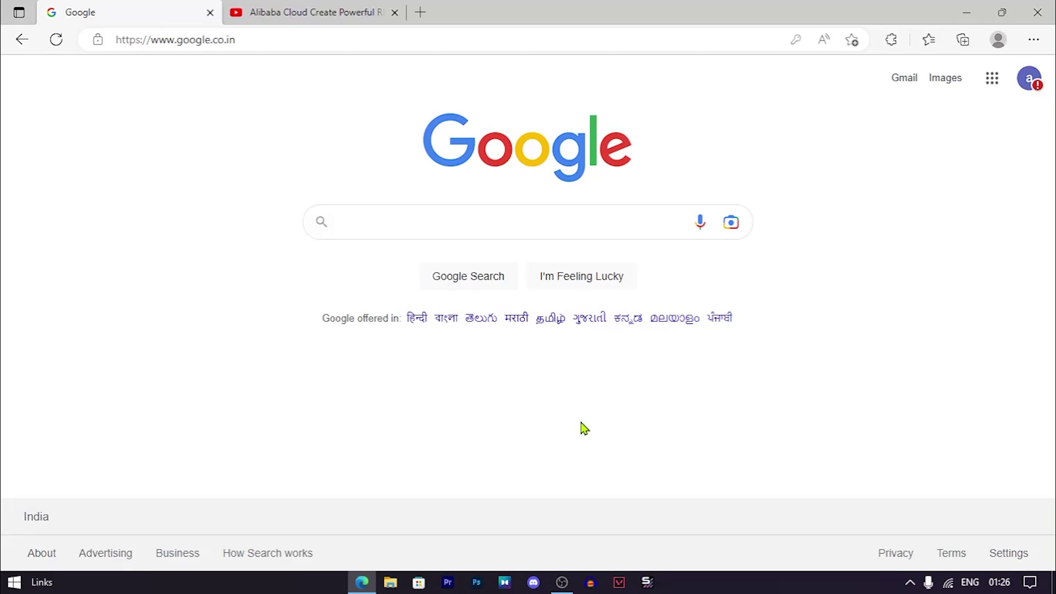
Review the YouTube tutorial's title, including its 12 Months note, and its expanded description.
click(277, 12)
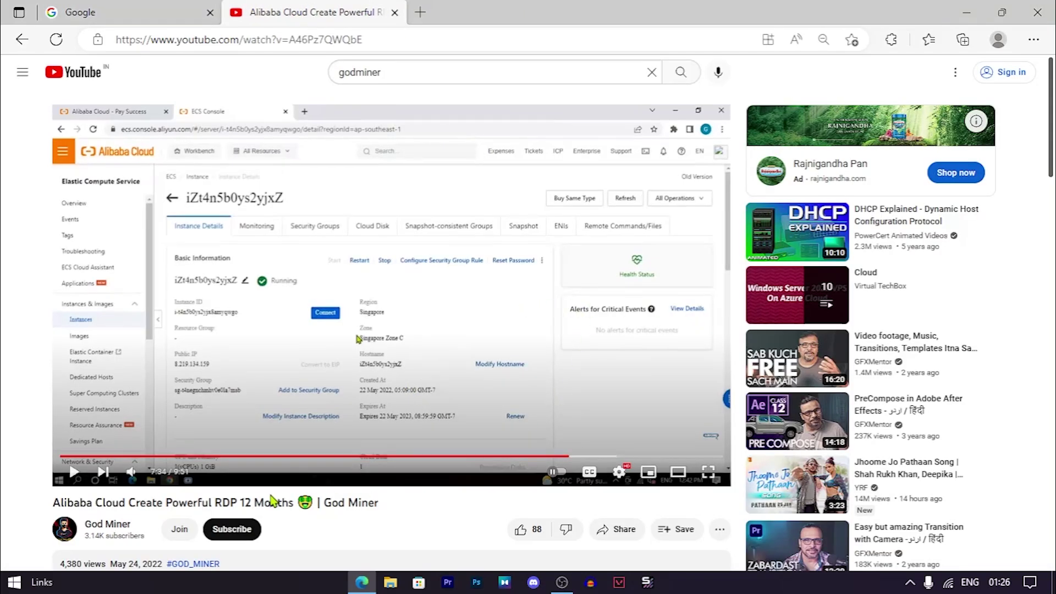
drag(49, 500, 314, 509)
drag(237, 504, 314, 509)
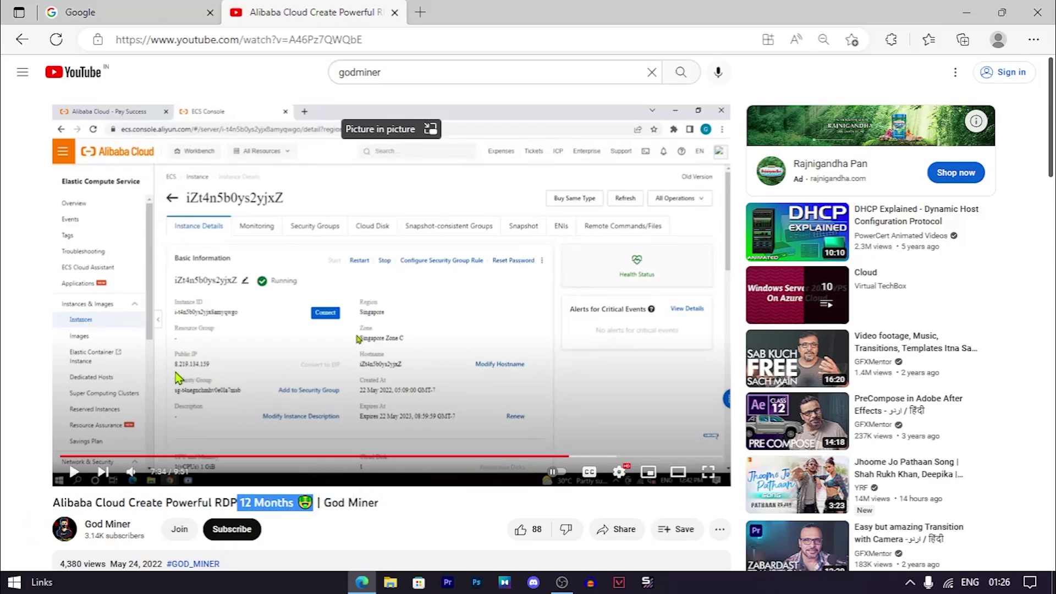
scroll(193, 428, down, 3)
click(192, 428)
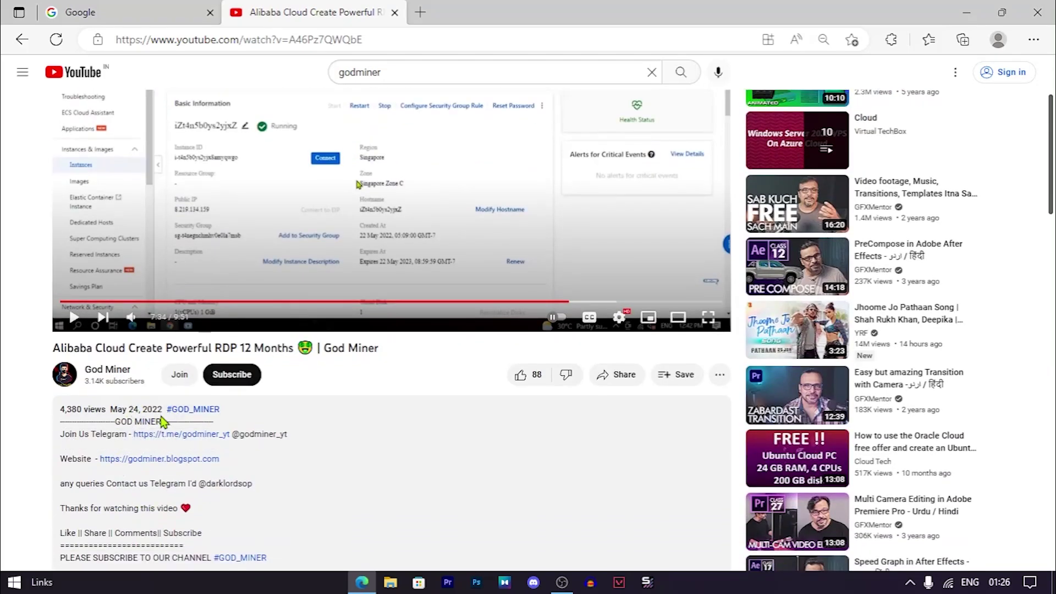
scroll(190, 440, up, 3)
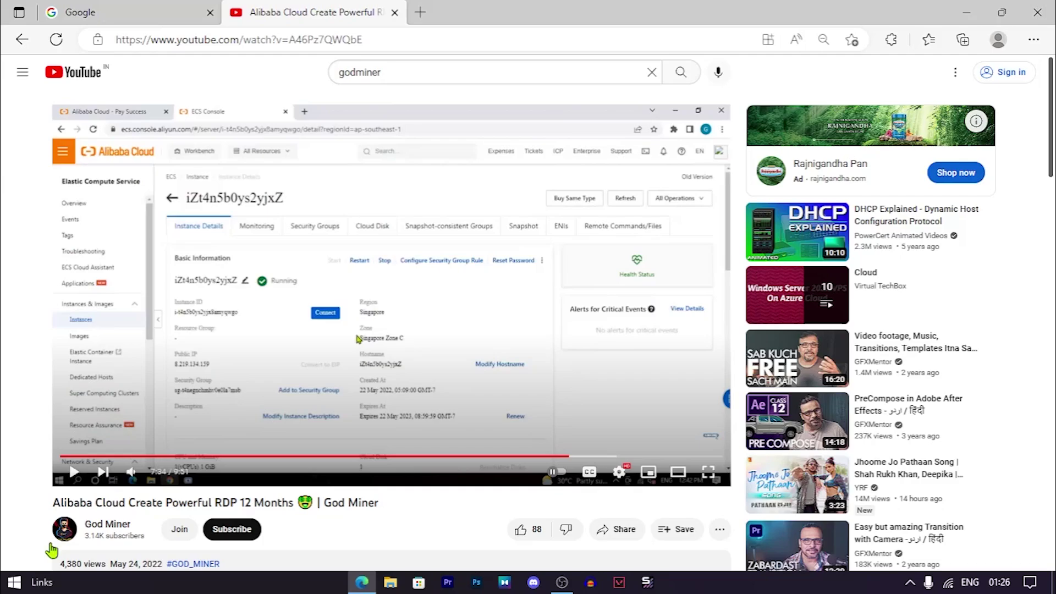
Launch Remote Desktop Connection from Start and connect to the server's public IP.
click(13, 582)
text(re)
key(Return)
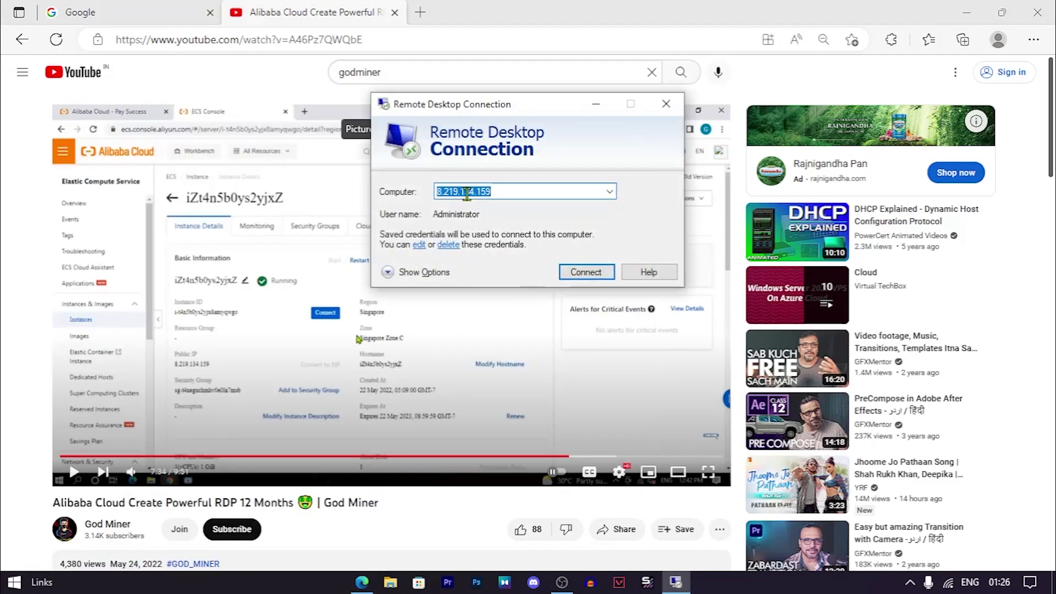
key(Return)
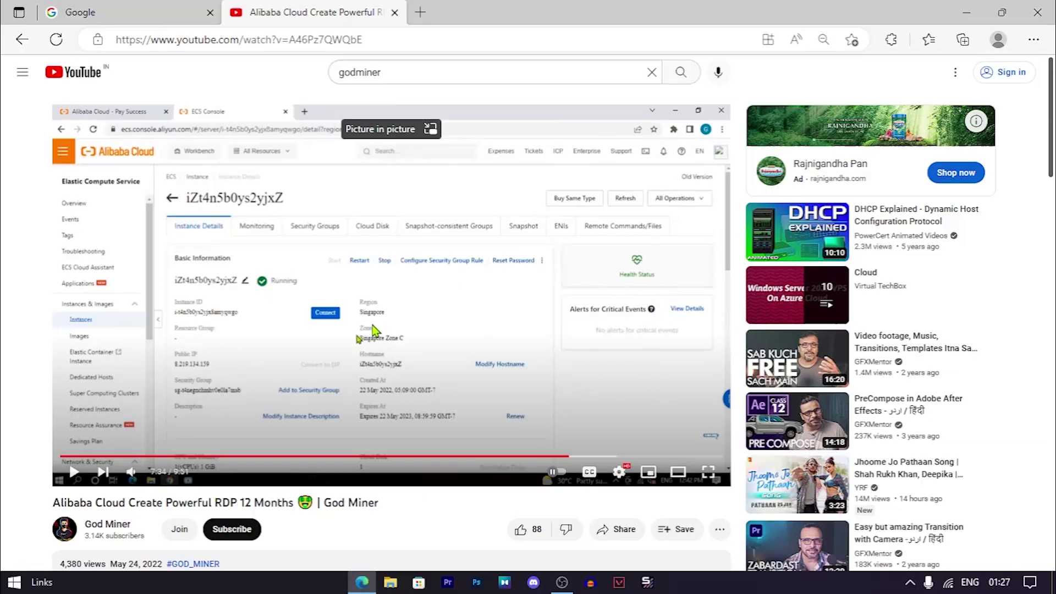
Resume the tutorial video and return to the Google tab's address bar.
click(355, 375)
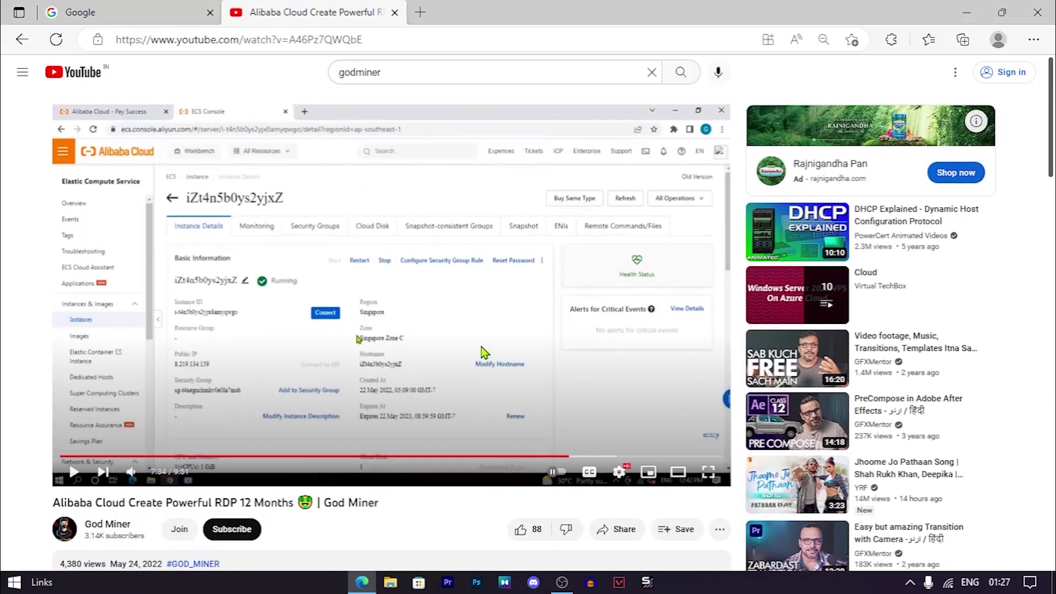
key(ctrl+1)
click(238, 39)
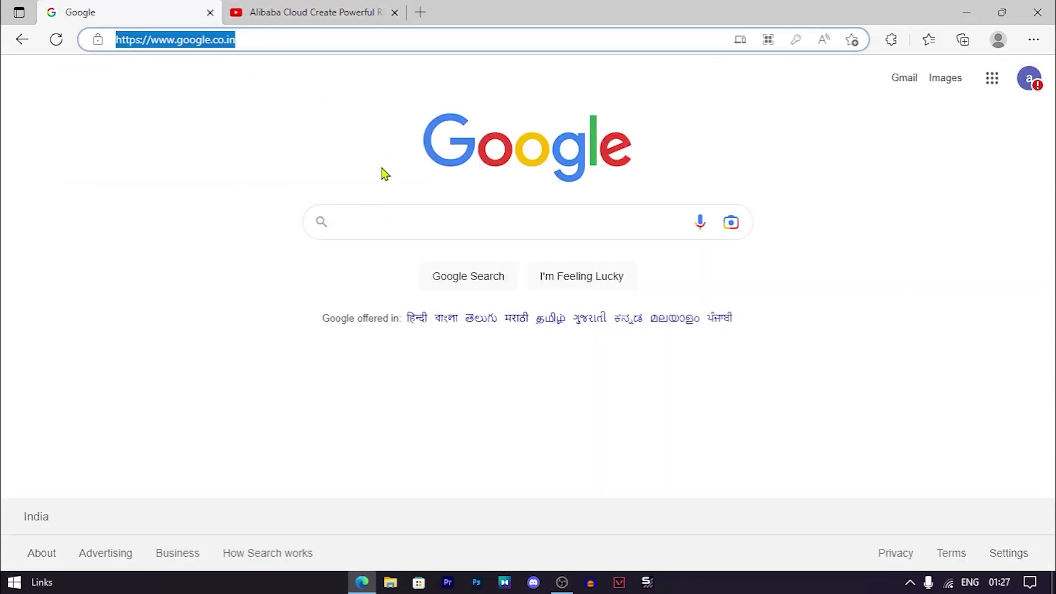
Search Google for 'alibaba free trial' and review the top Alibaba Cloud Free Trial result.
text(alibaba)
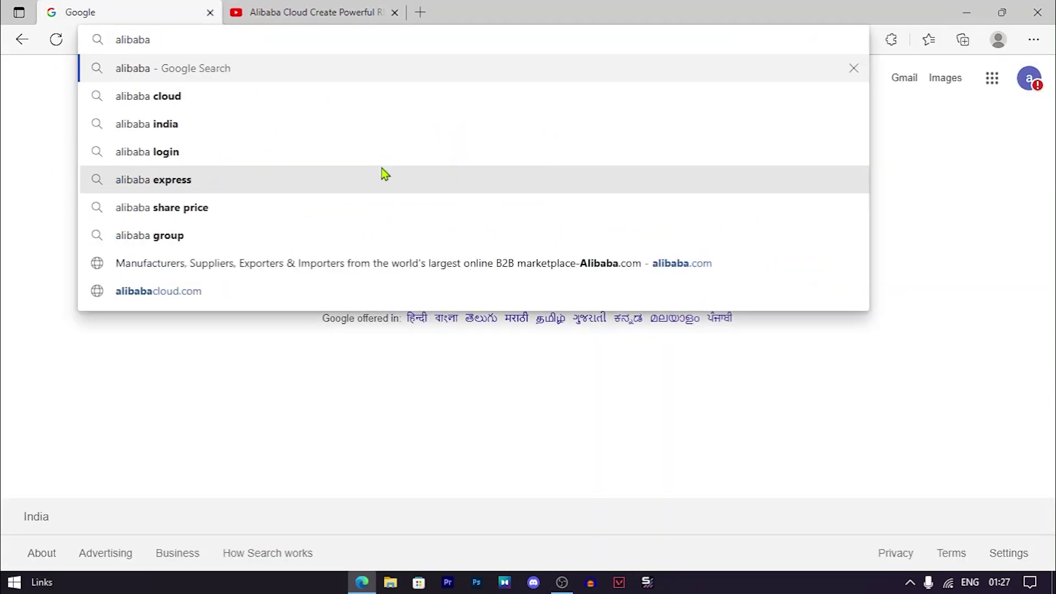
text( fre)
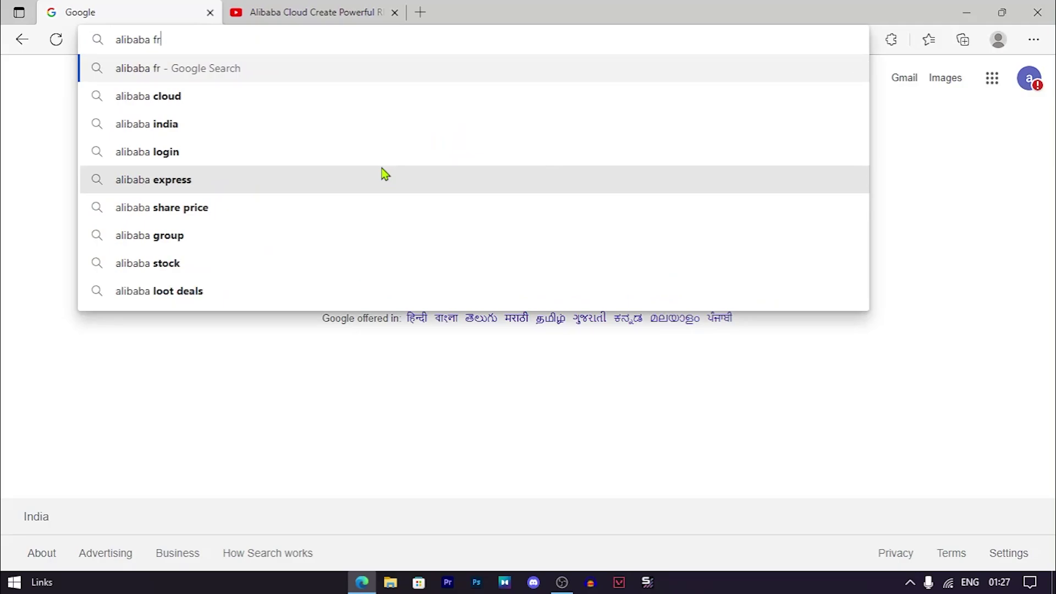
click(158, 99)
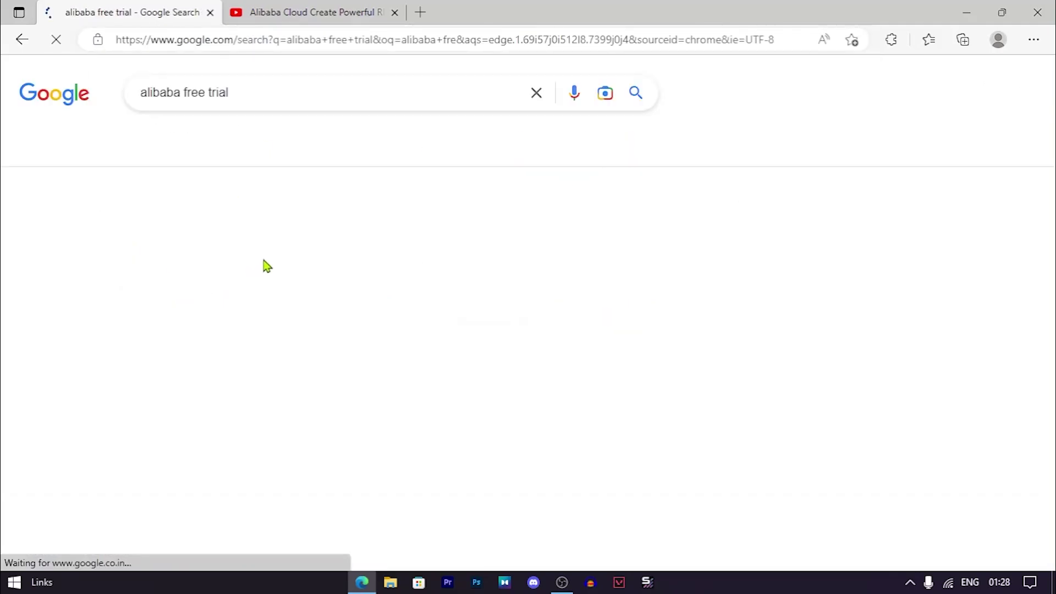
scroll(261, 273, down, 1)
scroll(260, 274, down, 5)
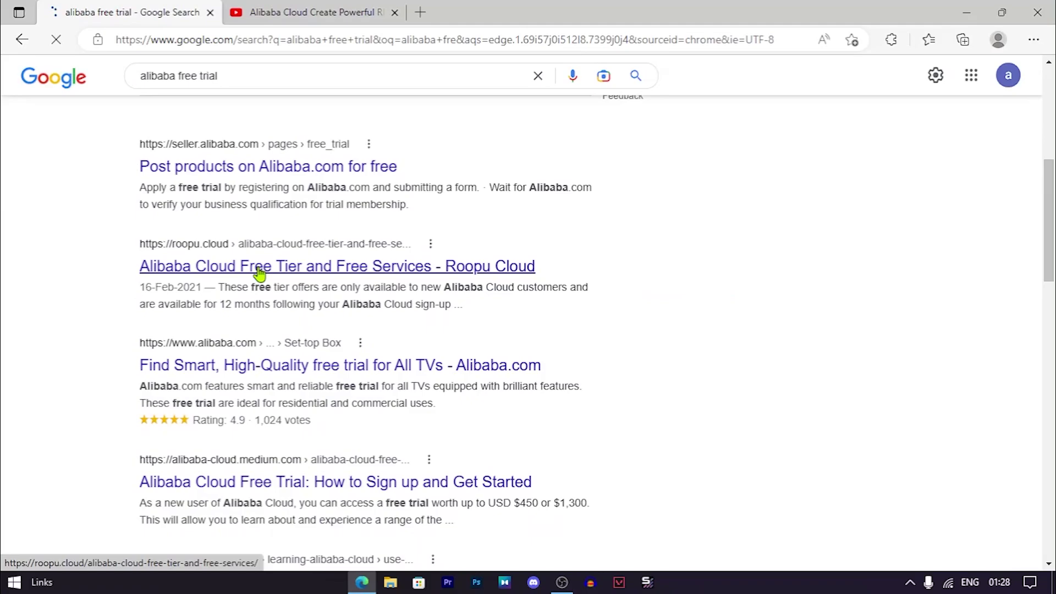
scroll(314, 307, down, 6)
scroll(313, 307, up, 12)
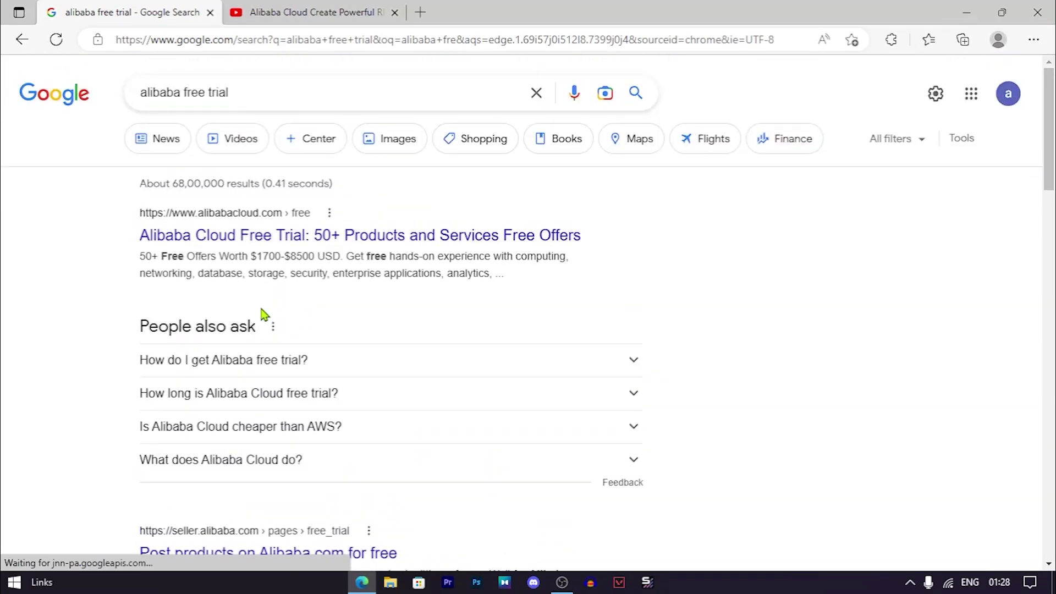
drag(125, 243, 758, 253)
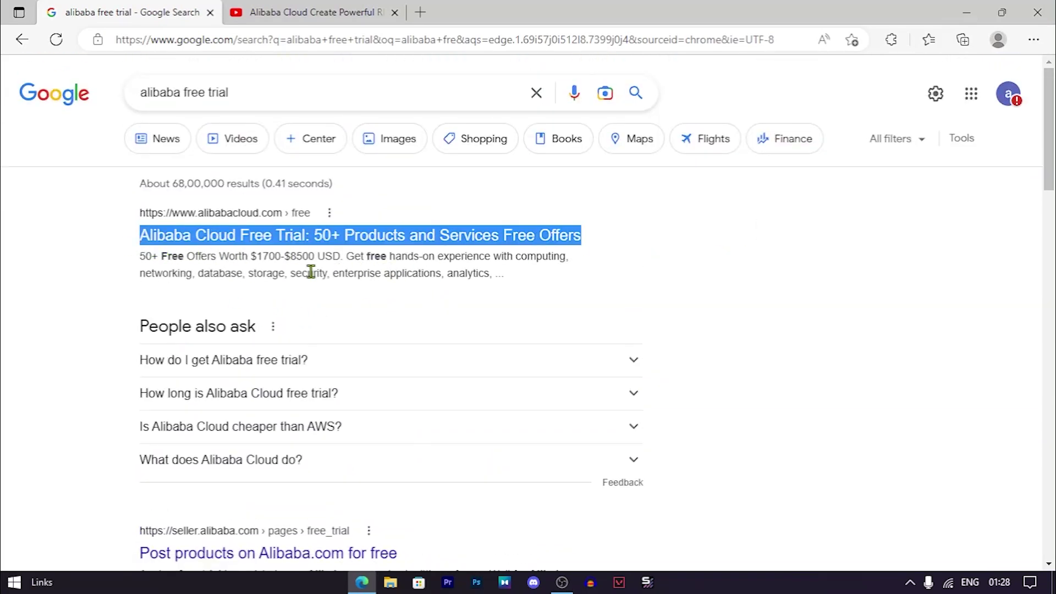
click(197, 255)
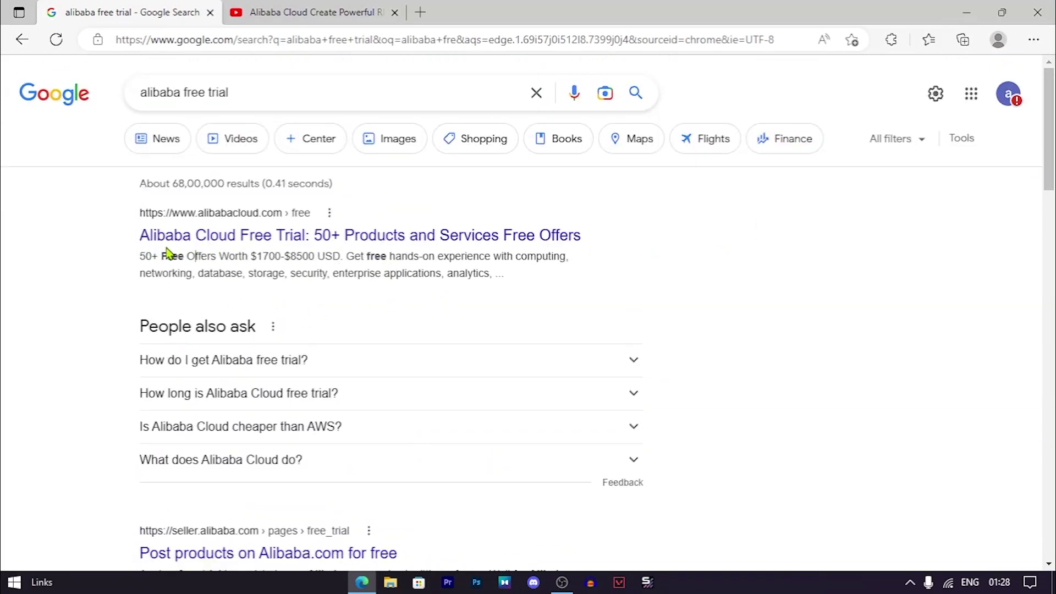
Open the Alibaba Cloud Free Trial result and choose Get Started for Free.
click(195, 235)
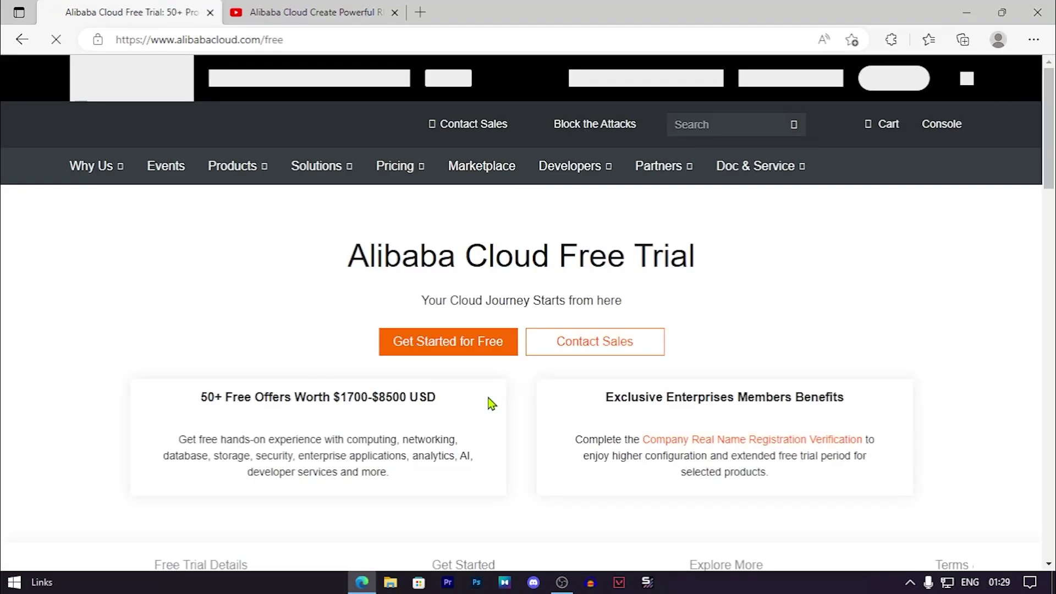
drag(347, 270, 754, 283)
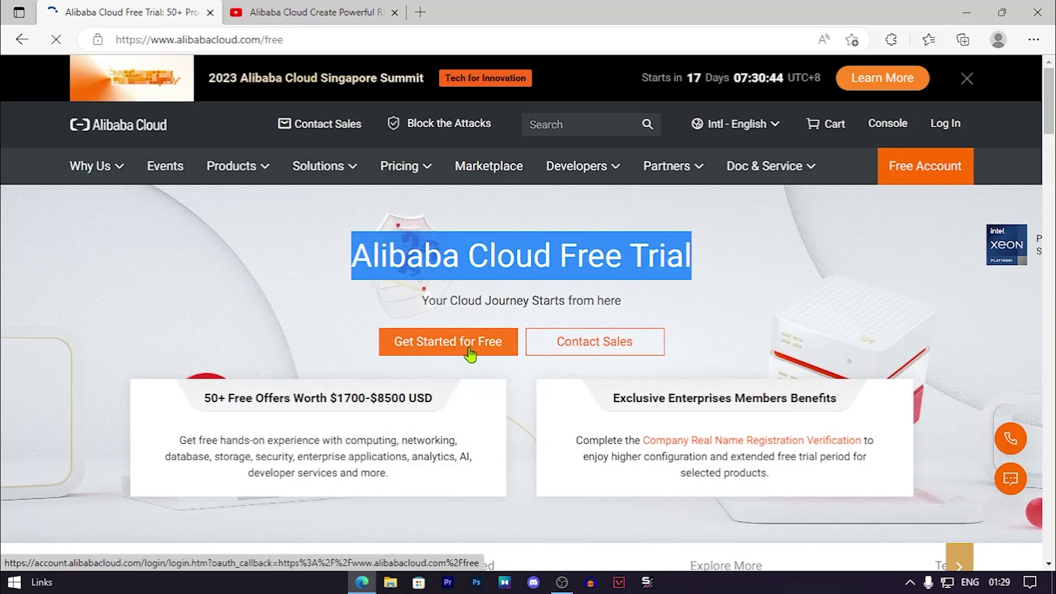
click(317, 278)
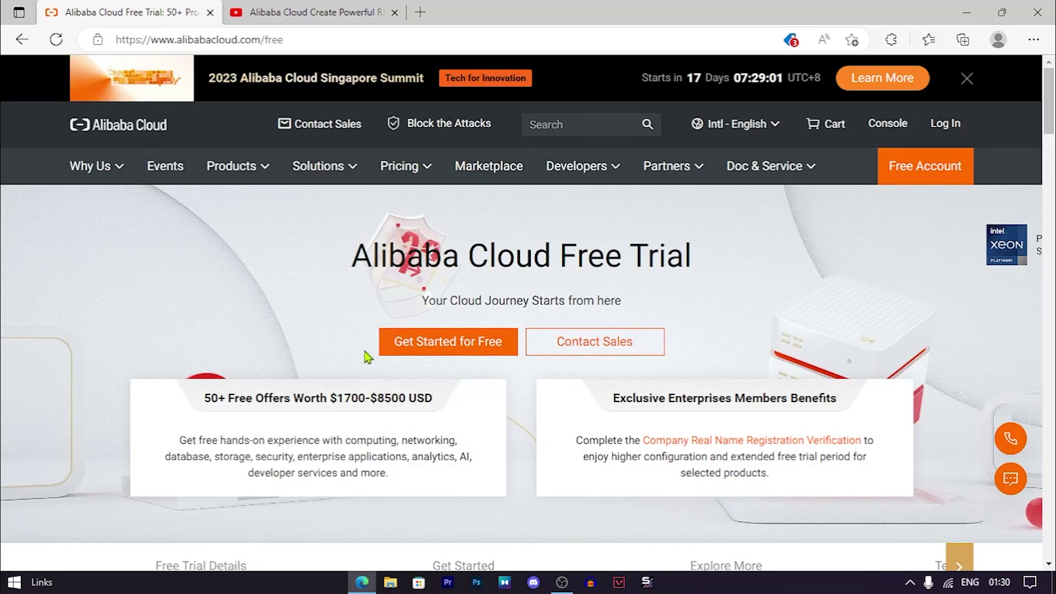
click(421, 352)
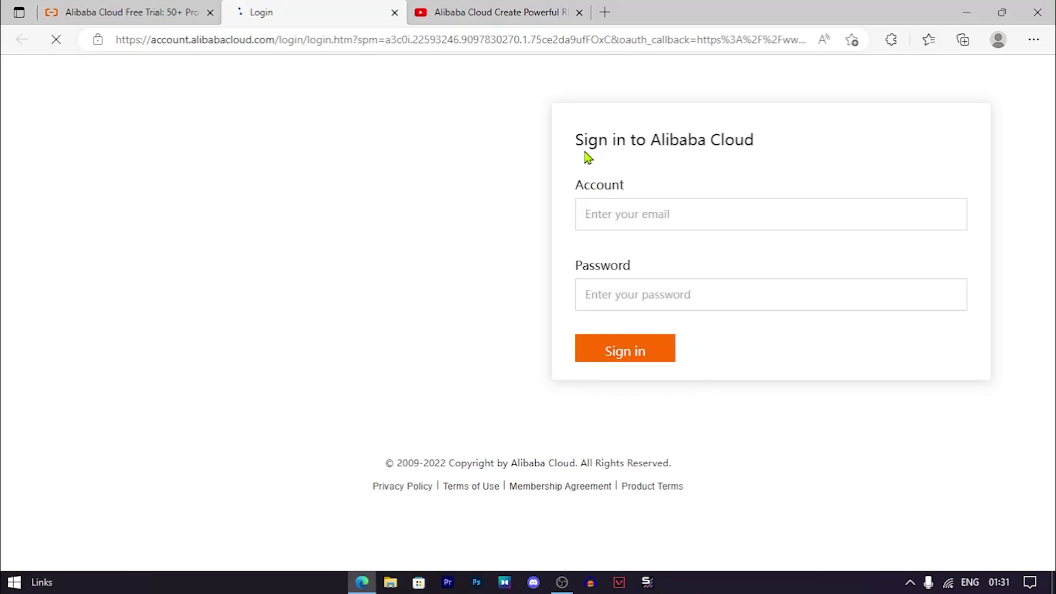
Scroll the Alibaba Cloud sign-in page and choose Sign Up Now.
drag(574, 145, 762, 161)
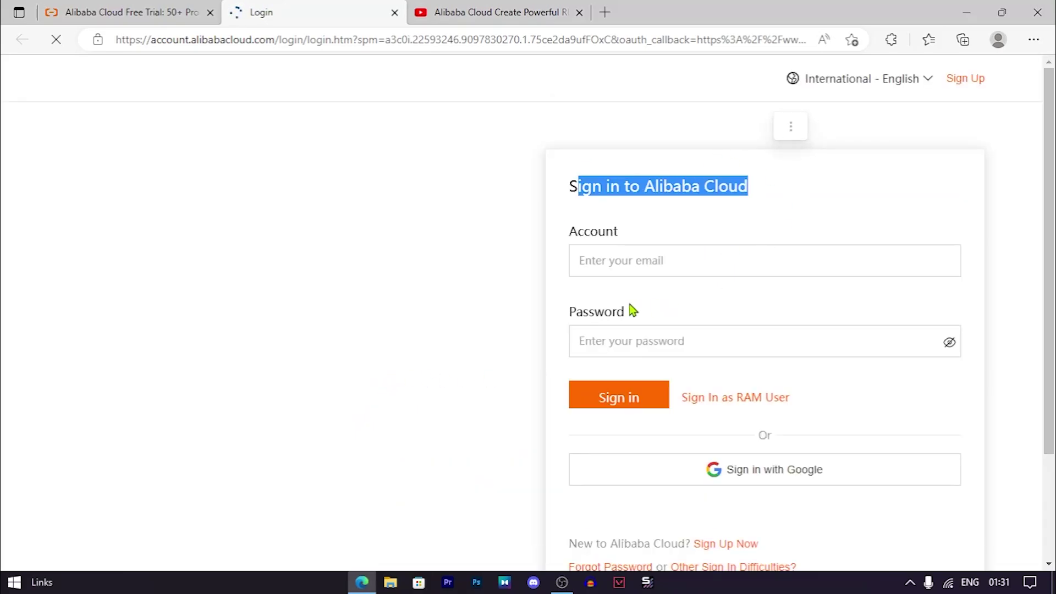
scroll(753, 374, down, 3)
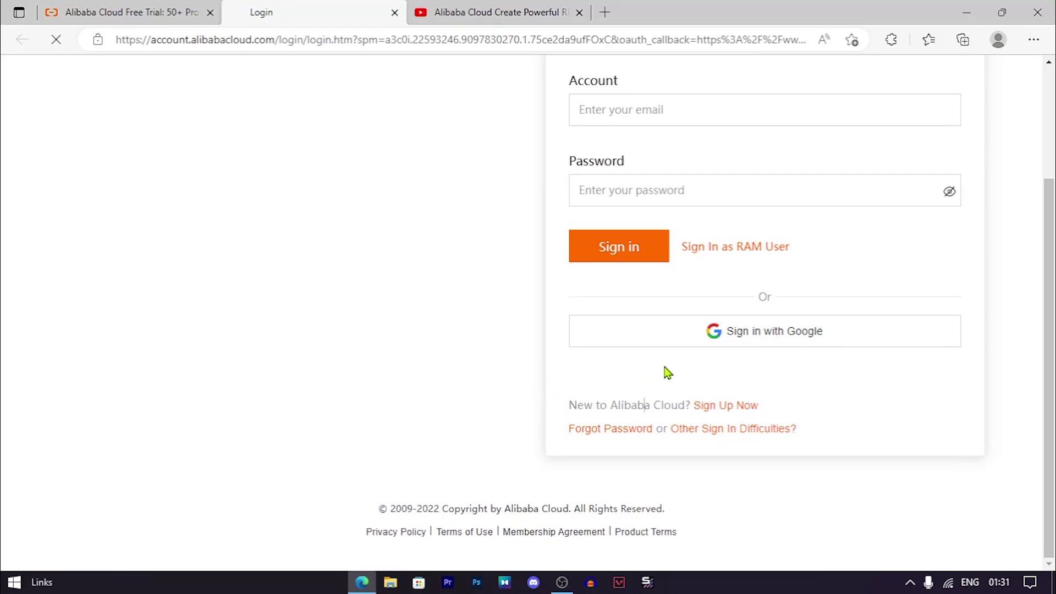
scroll(919, 393, up, 3)
scroll(723, 483, down, 2)
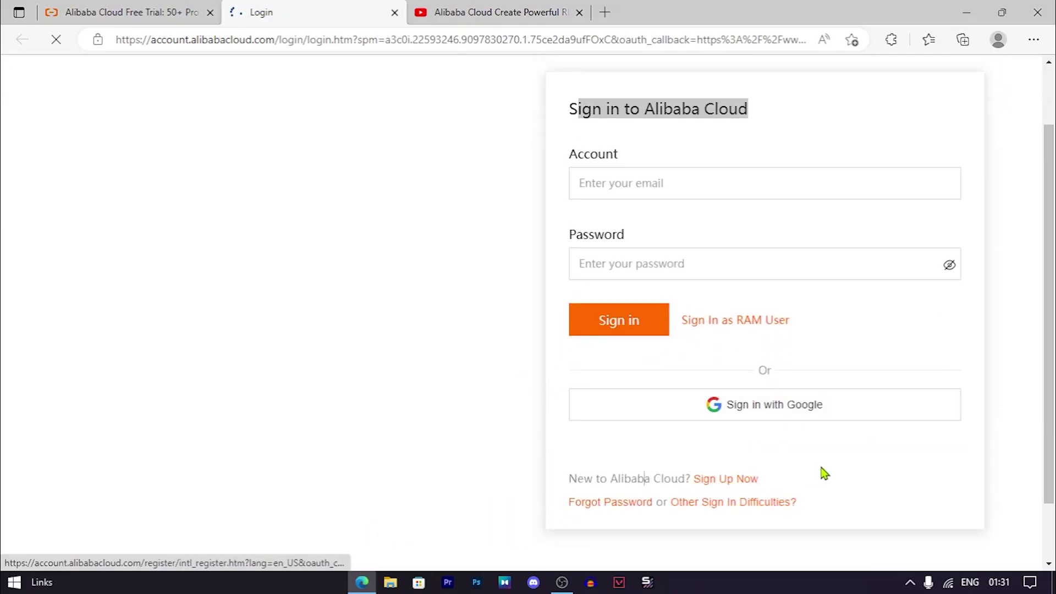
click(708, 488)
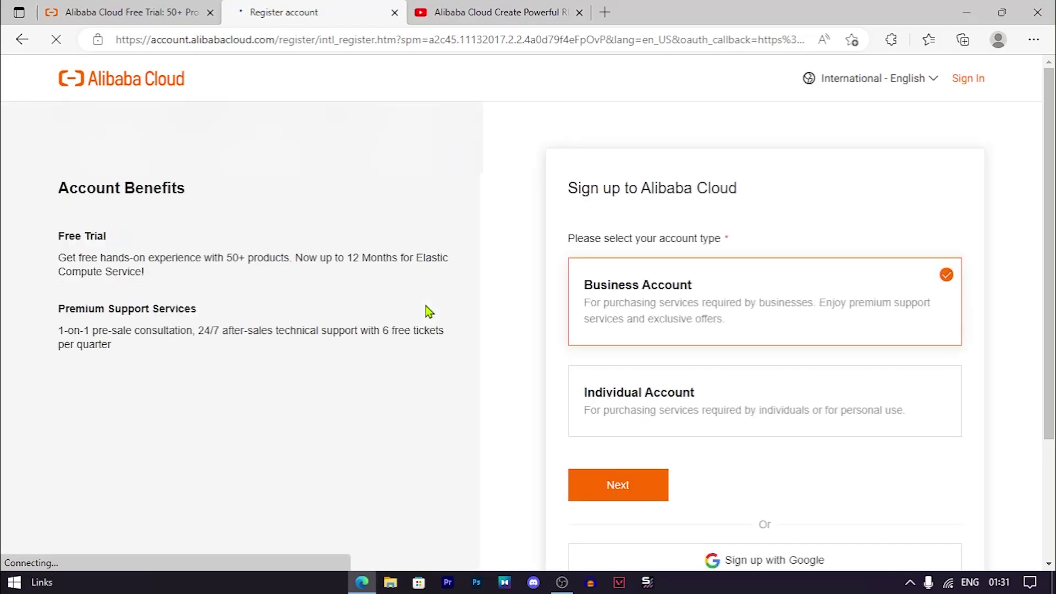
Choose Individual Account and sign up with the selected Google account.
scroll(675, 385, down, 3)
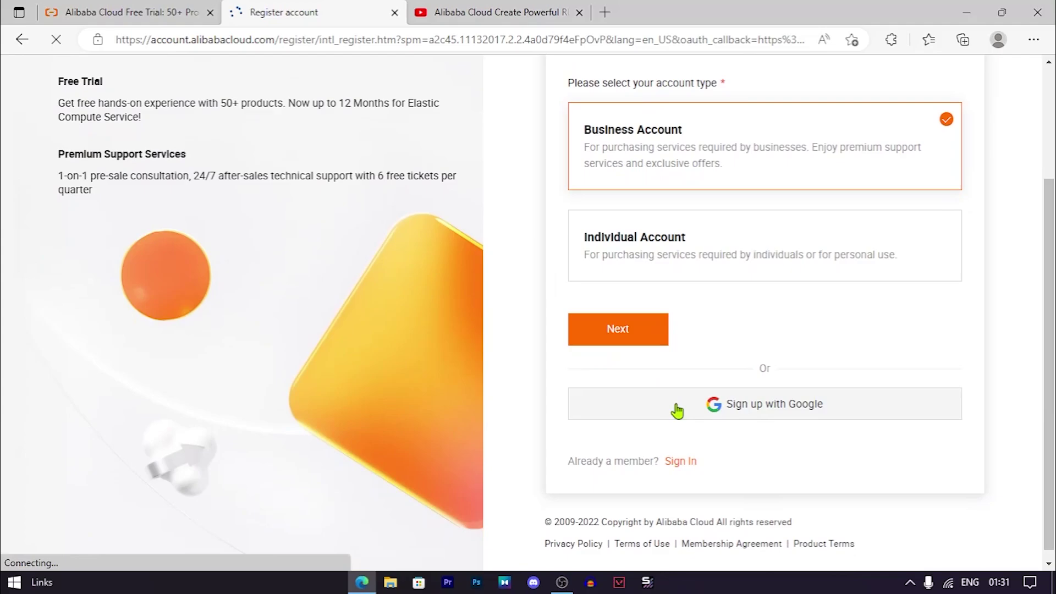
click(641, 257)
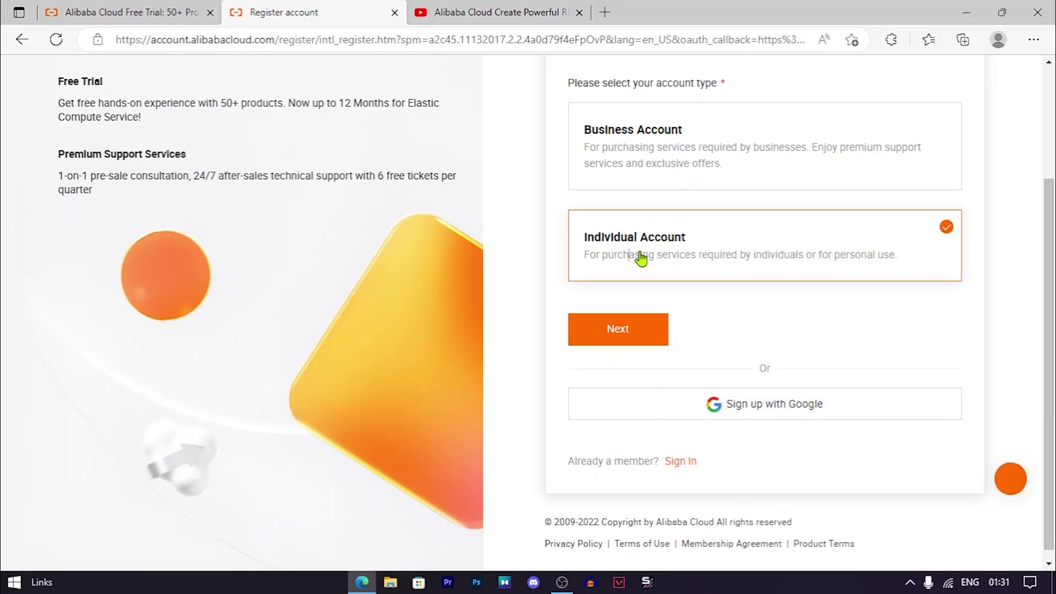
scroll(737, 308, down, 1)
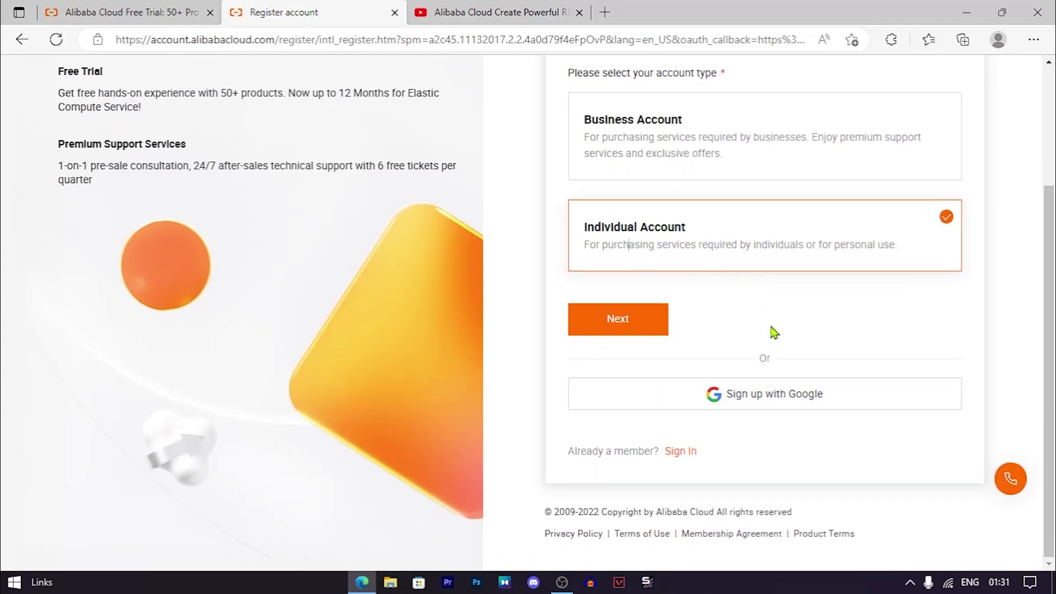
click(745, 403)
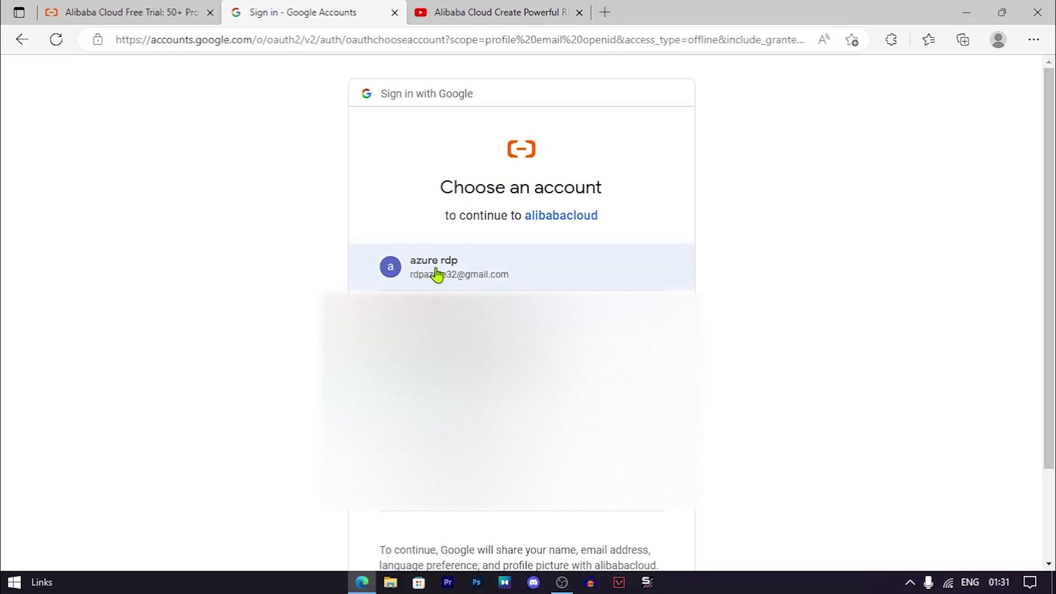
click(440, 274)
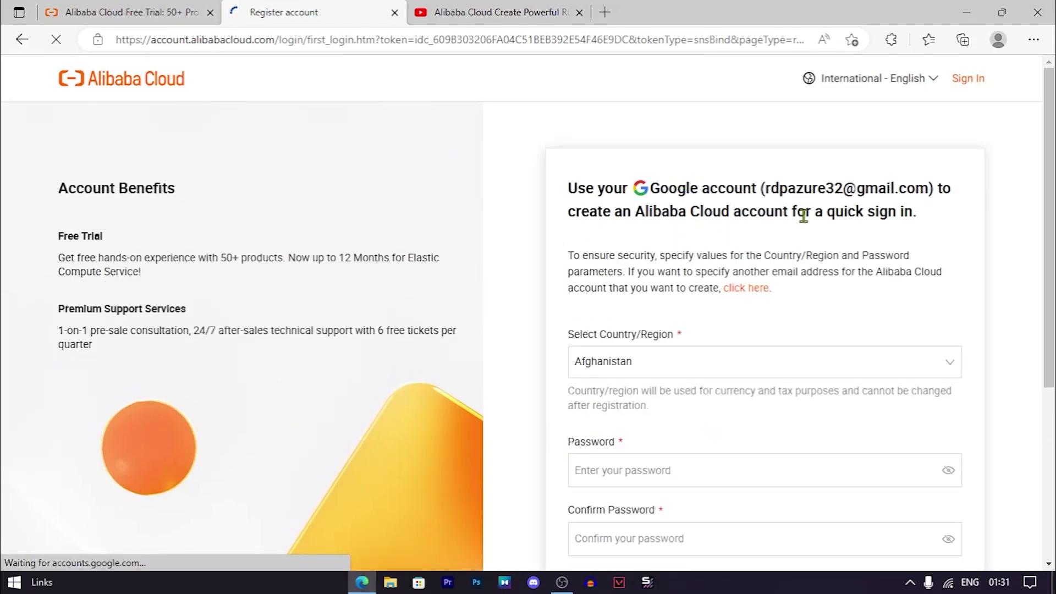
Set the registration form's Country/Region to India.
drag(770, 190, 935, 187)
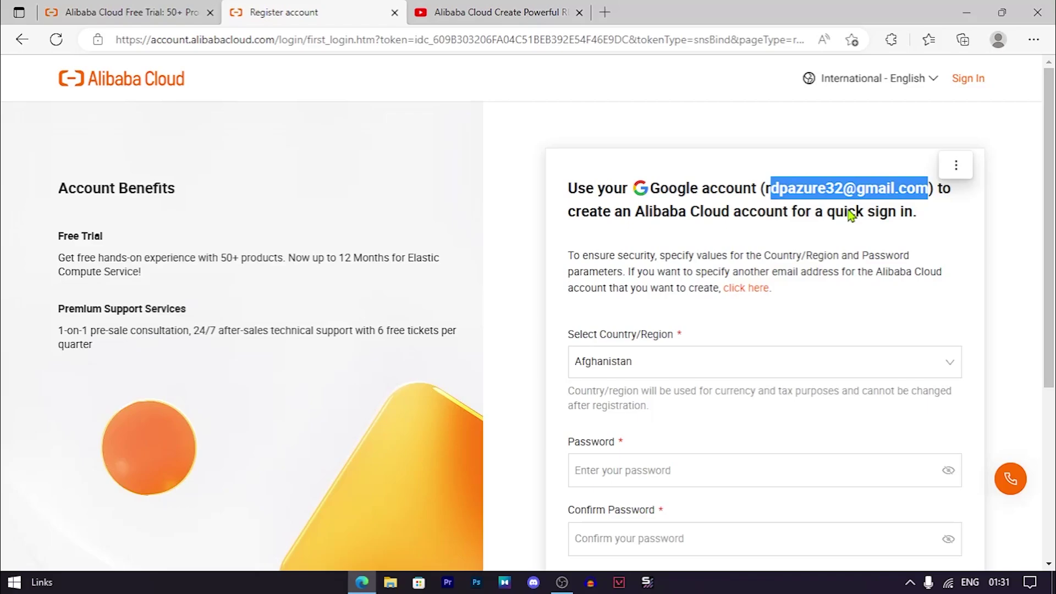
scroll(780, 373, down, 1)
scroll(780, 373, down, 1)
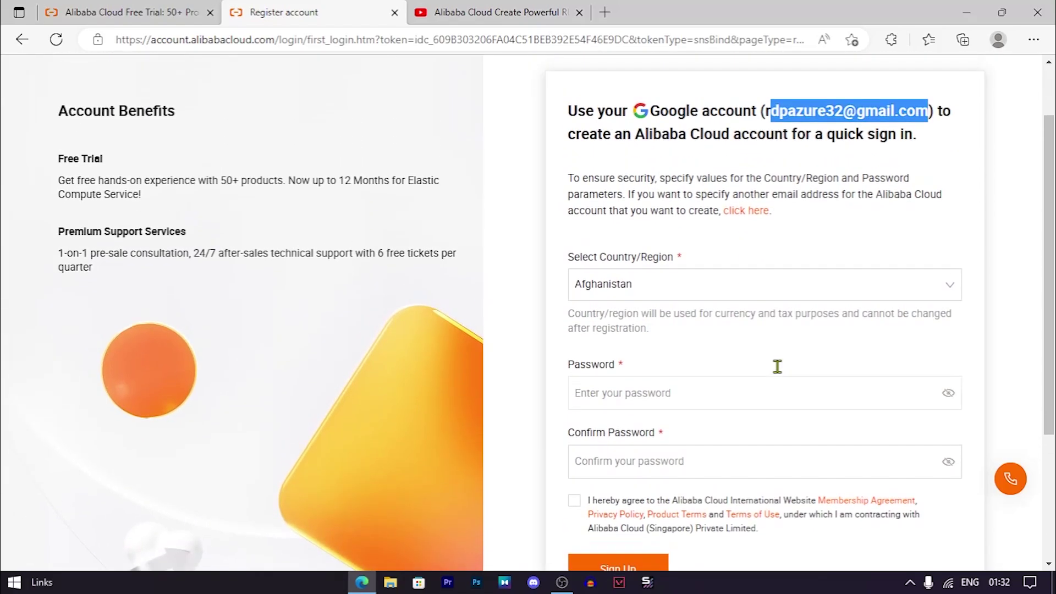
click(651, 295)
text(India)
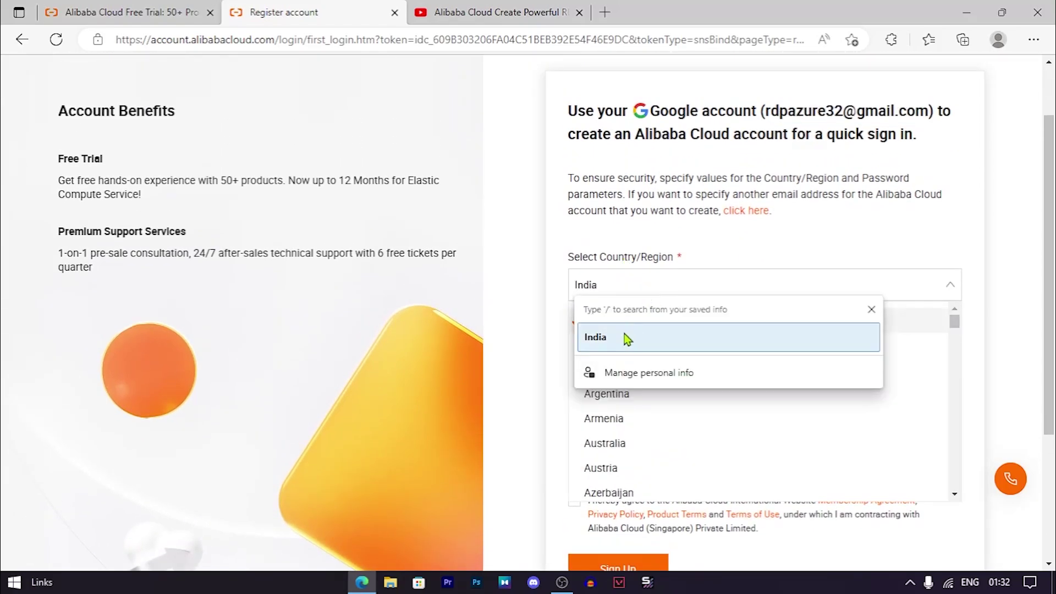
click(629, 333)
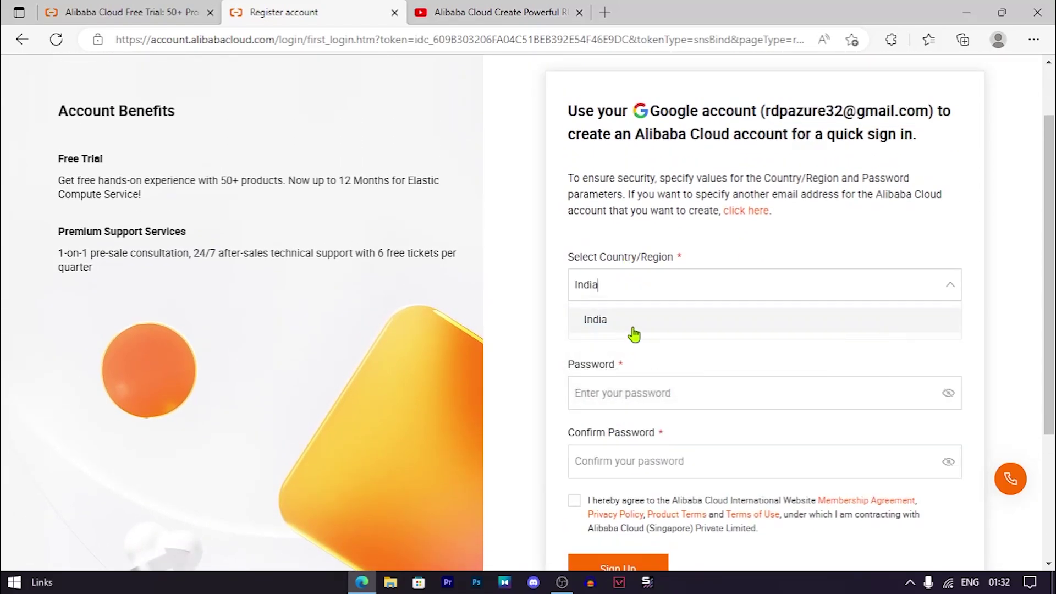
click(703, 323)
Enter and confirm the account password, accept the membership terms, and submit the sign-up.
scroll(620, 312, down, 2)
click(619, 311)
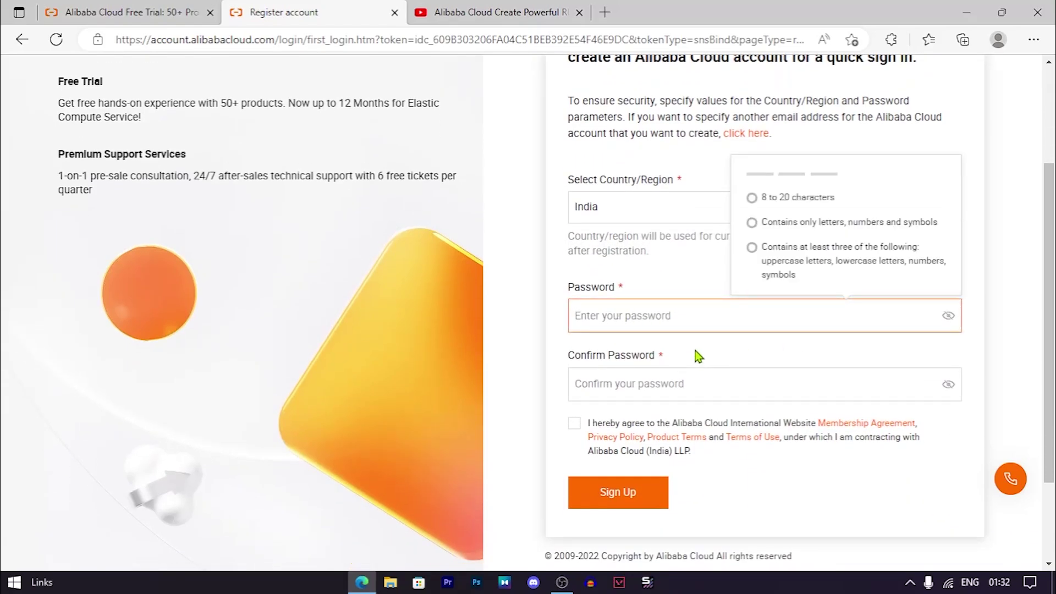
text(••)
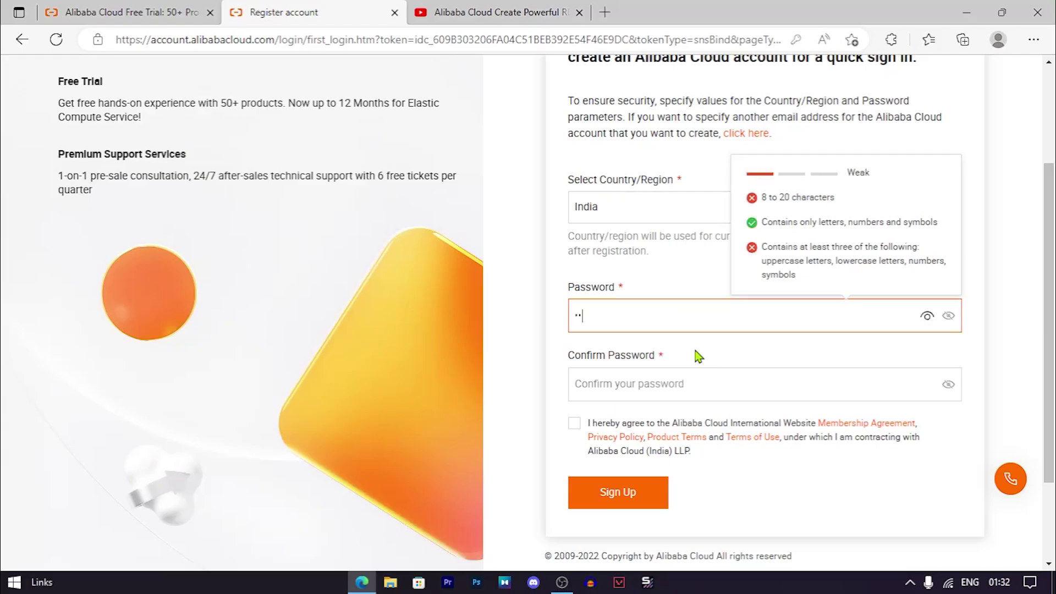
text(••••••)
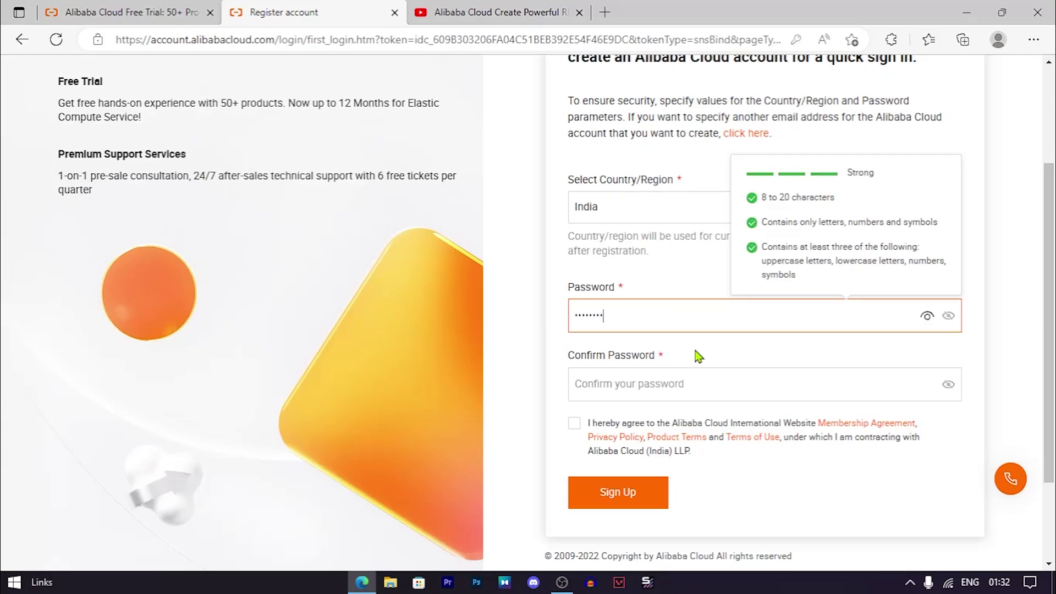
click(679, 379)
key(ctrl+v)
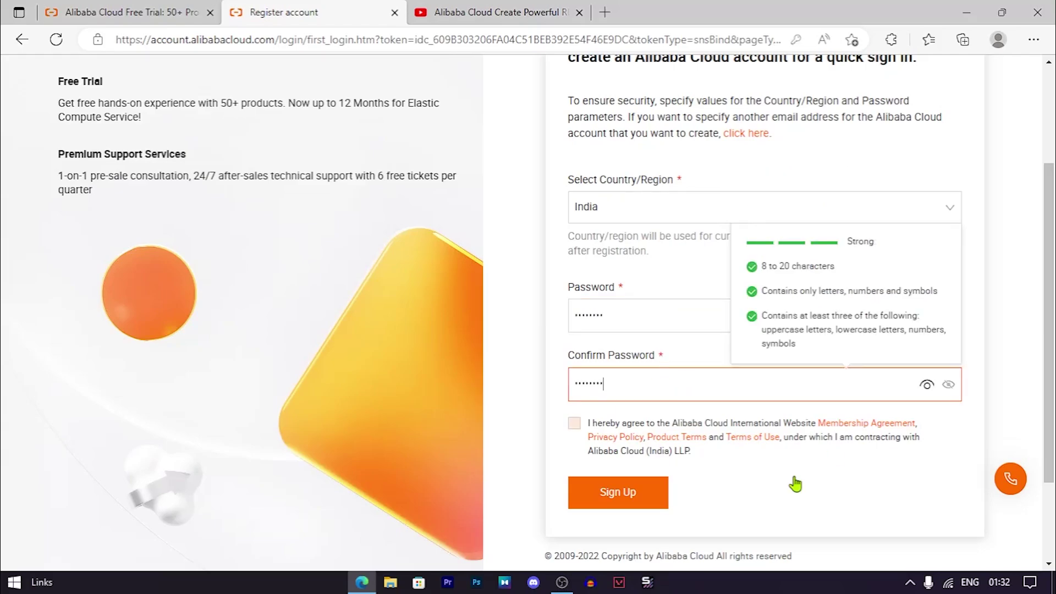
click(547, 377)
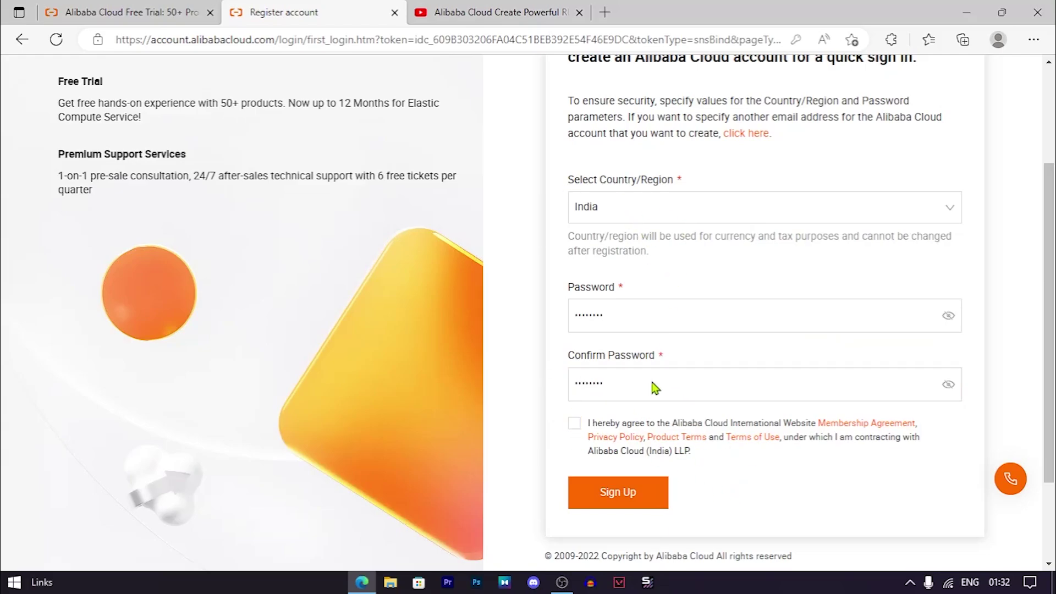
click(575, 424)
click(624, 505)
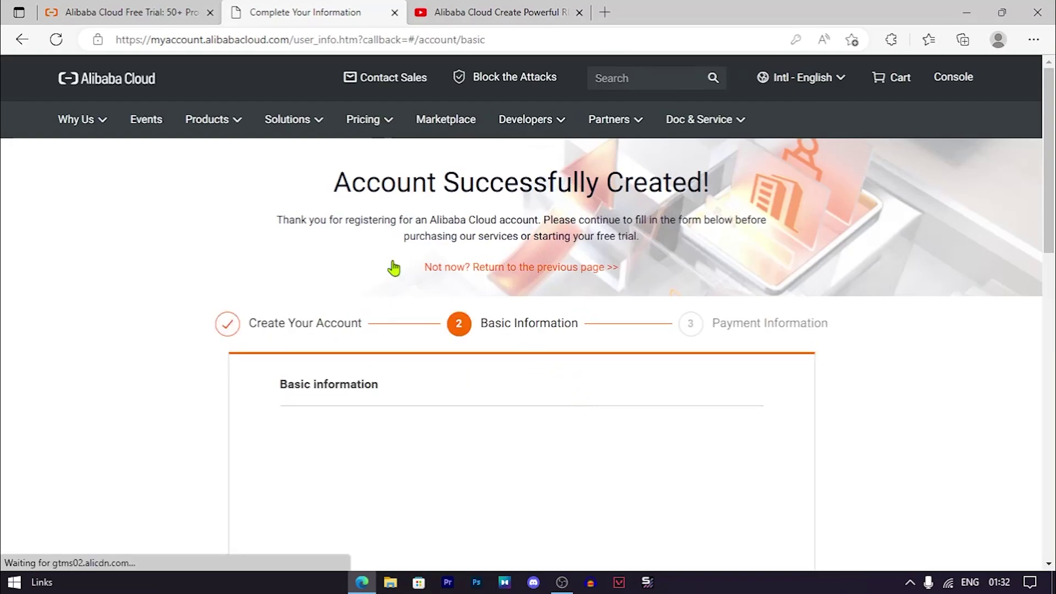
Review the Account Successfully Created message and the free-trial text below it.
drag(333, 190, 677, 199)
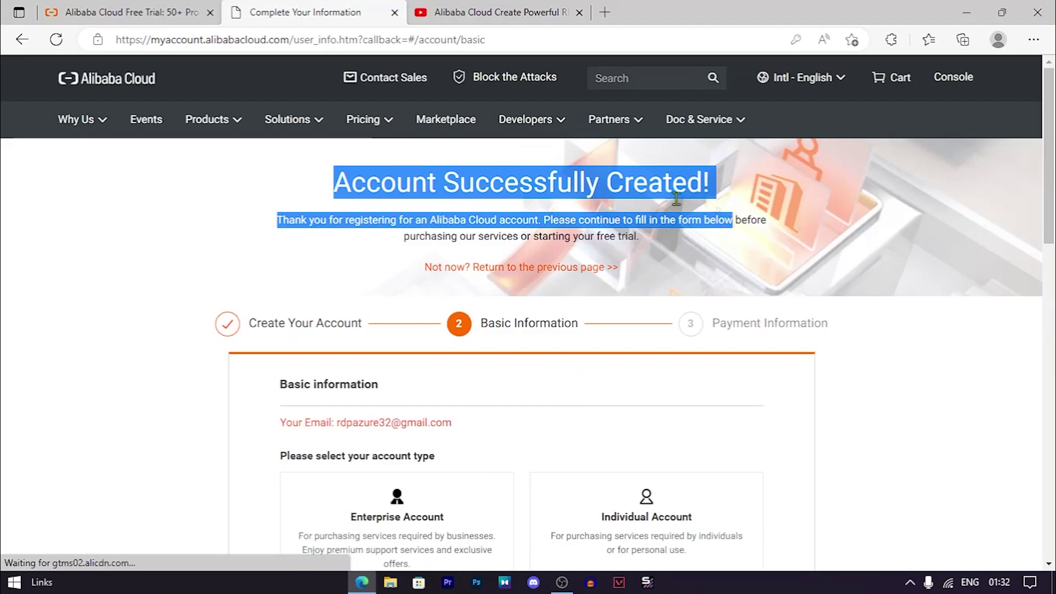
scroll(695, 348, down, 4)
scroll(694, 359, down, 3)
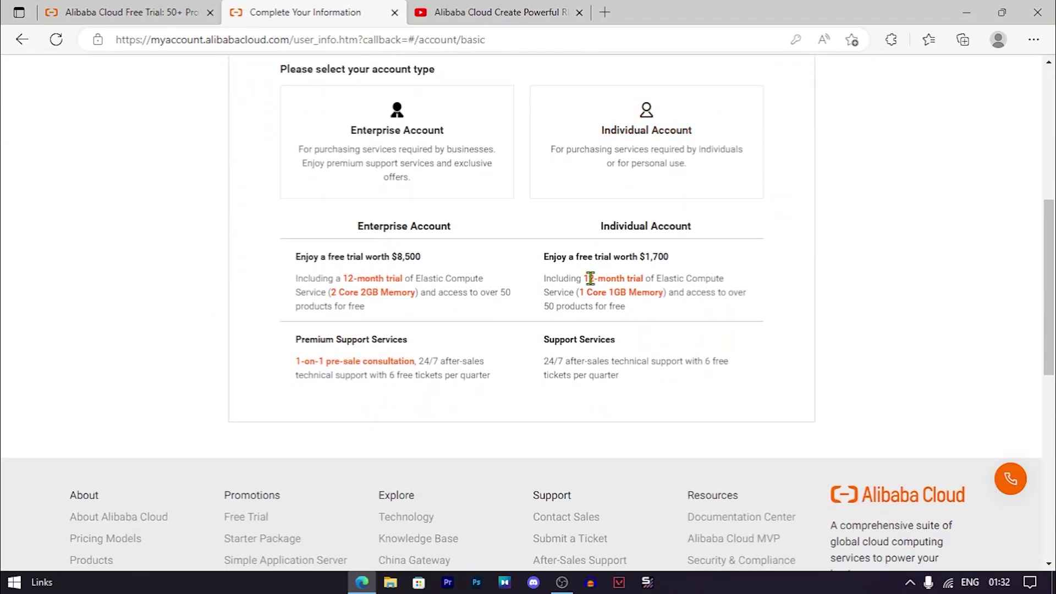
drag(583, 278, 684, 278)
click(616, 309)
scroll(620, 438, up, 4)
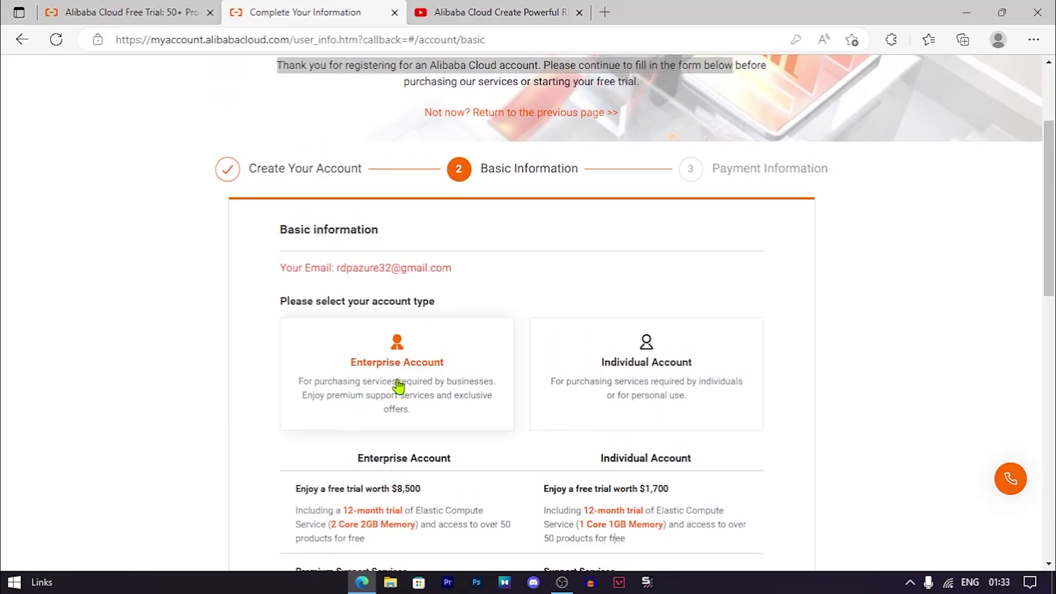
Select the Individual Account card and look over the revealed Billing Information form.
click(617, 377)
scroll(623, 418, down, 4)
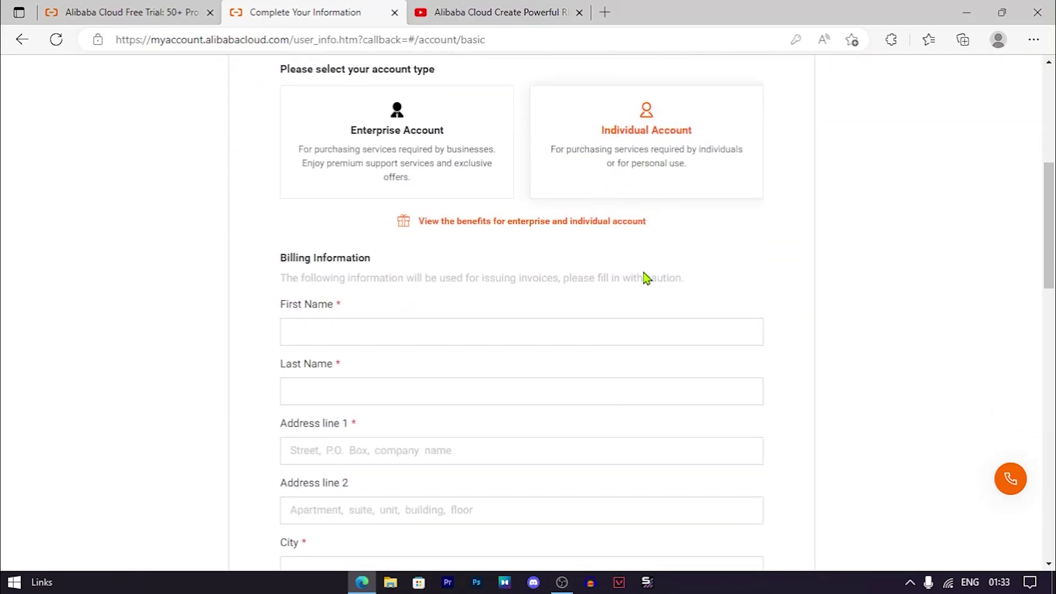
scroll(500, 424, down, 8)
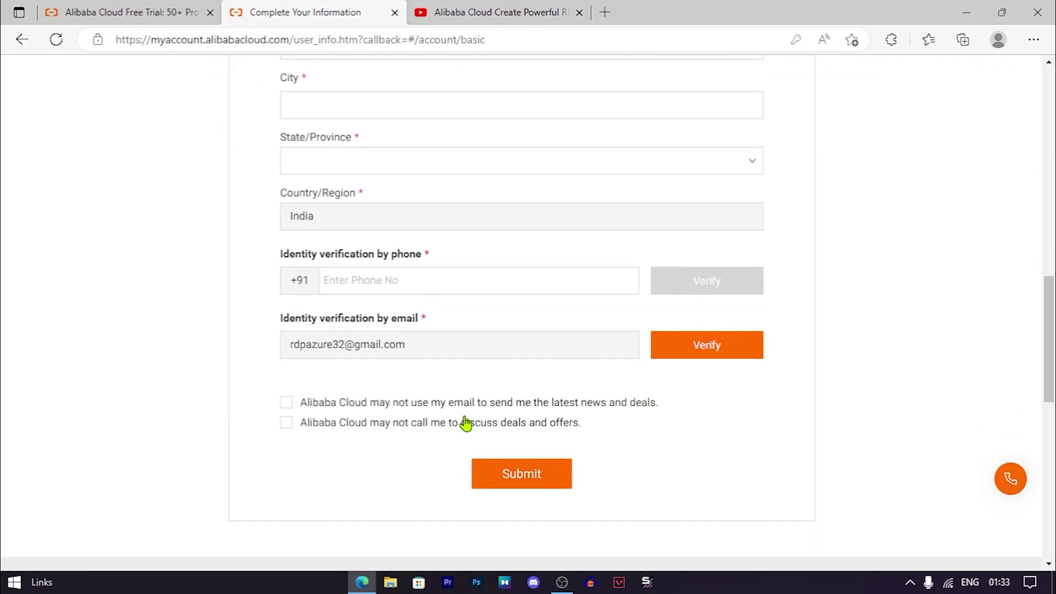
scroll(468, 424, up, 10)
scroll(383, 427, down, 4)
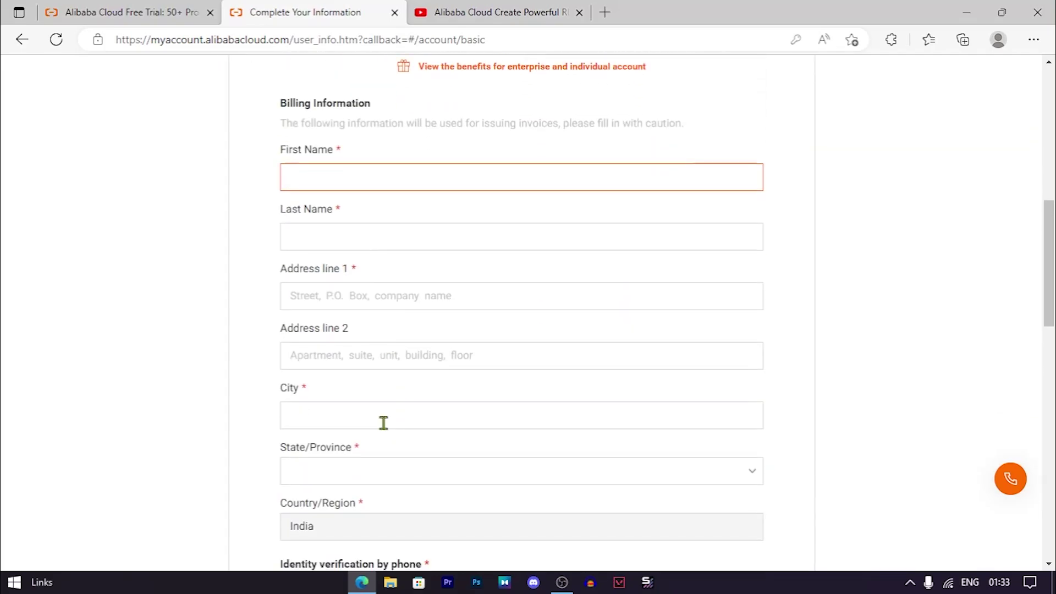
scroll(383, 424, down, 1)
scroll(382, 424, up, 4)
scroll(401, 378, down, 6)
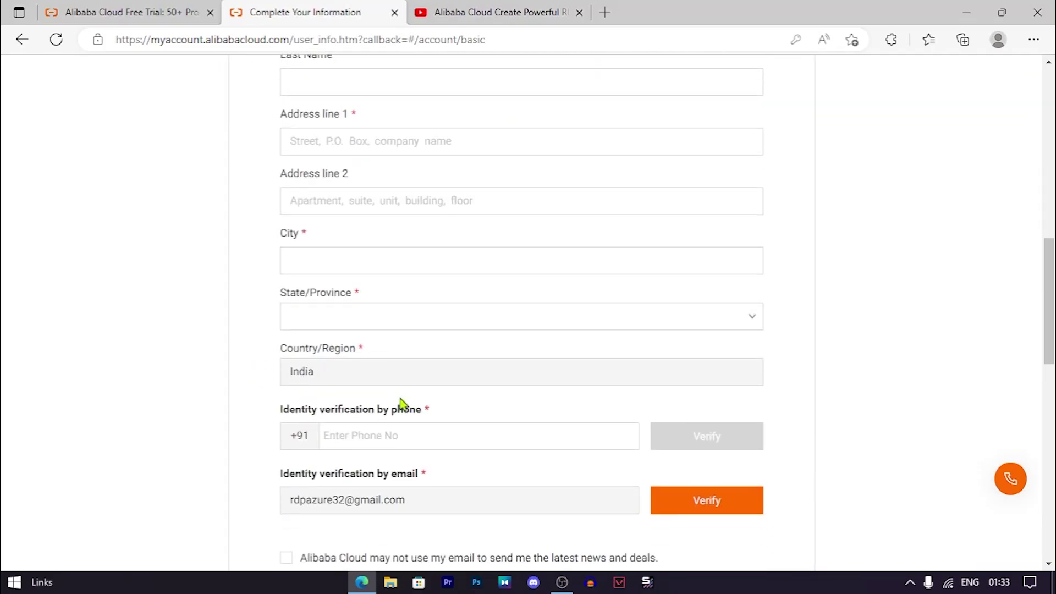
scroll(461, 461, up, 5)
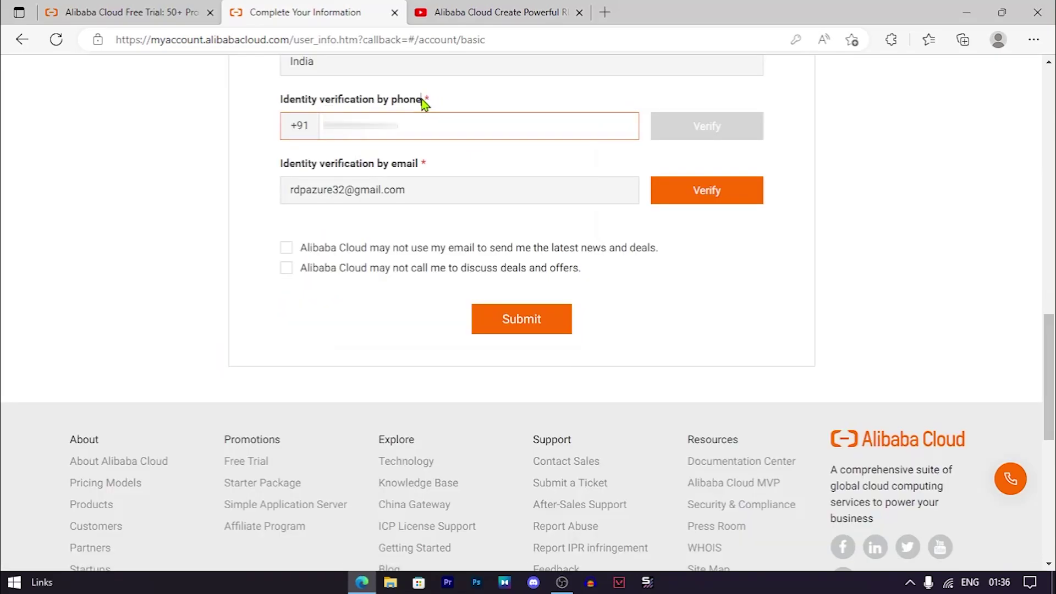
Verify the phone number using the SMS verification code.
drag(424, 101, 276, 116)
click(447, 131)
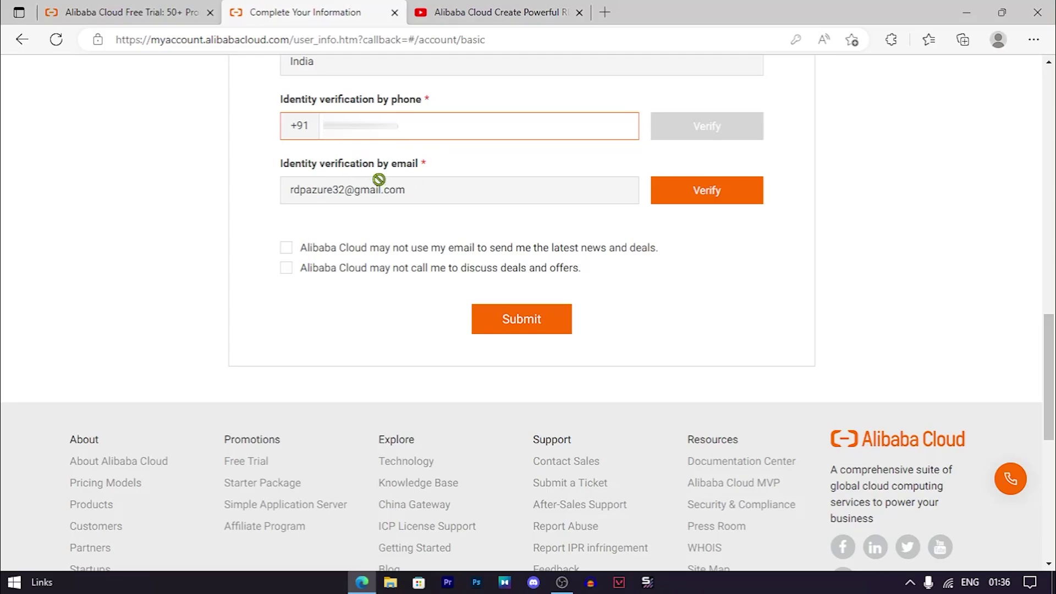
click(707, 126)
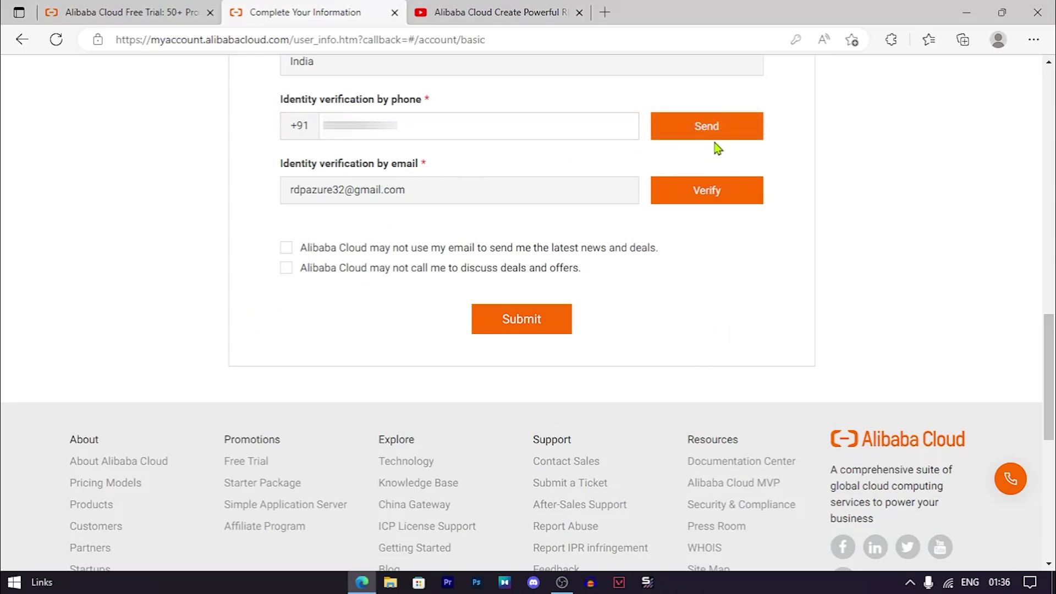
click(705, 138)
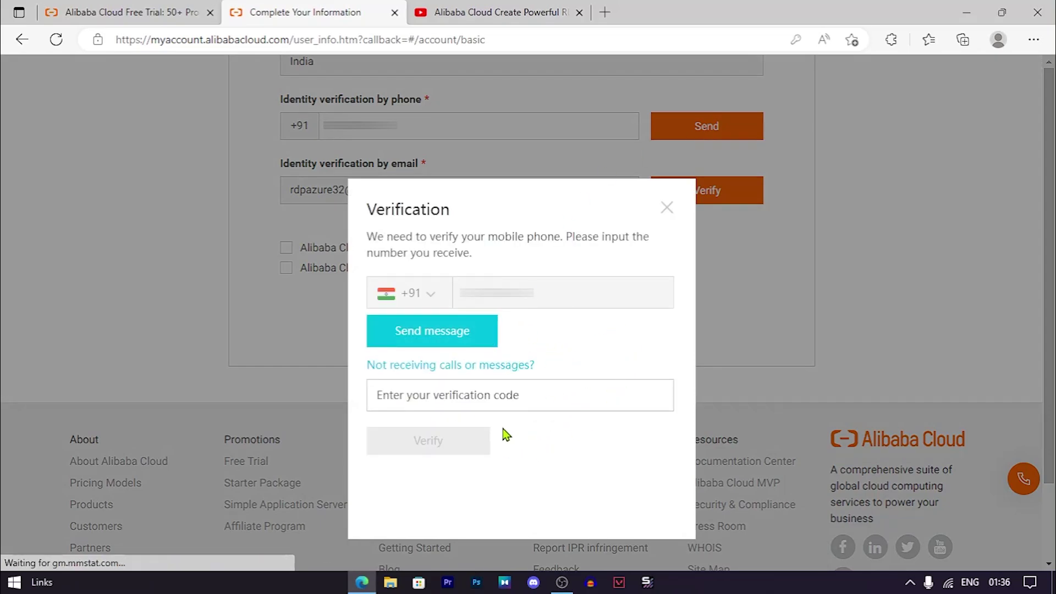
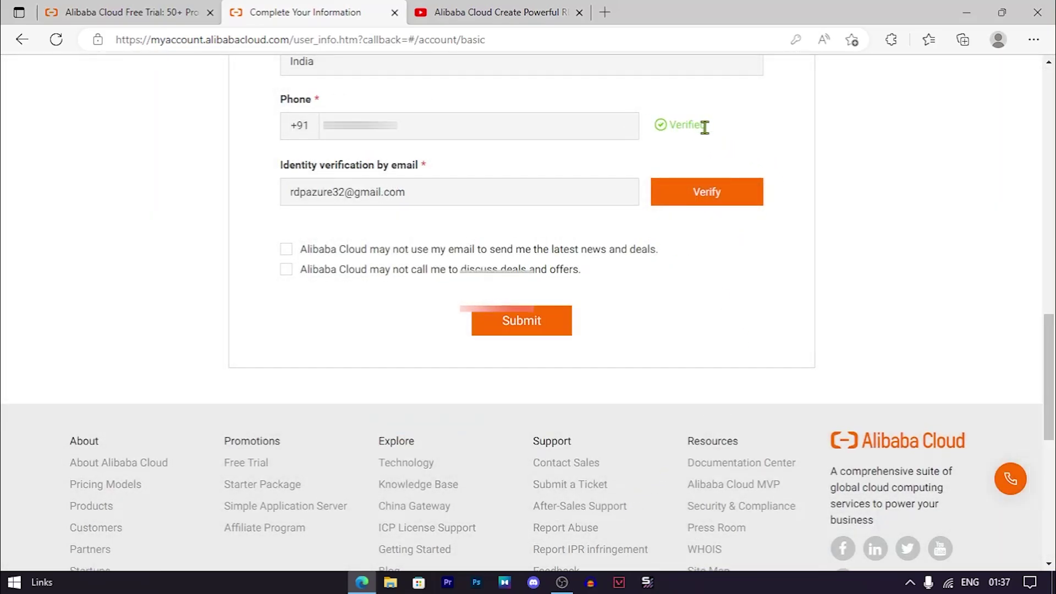
drag(721, 132, 659, 131)
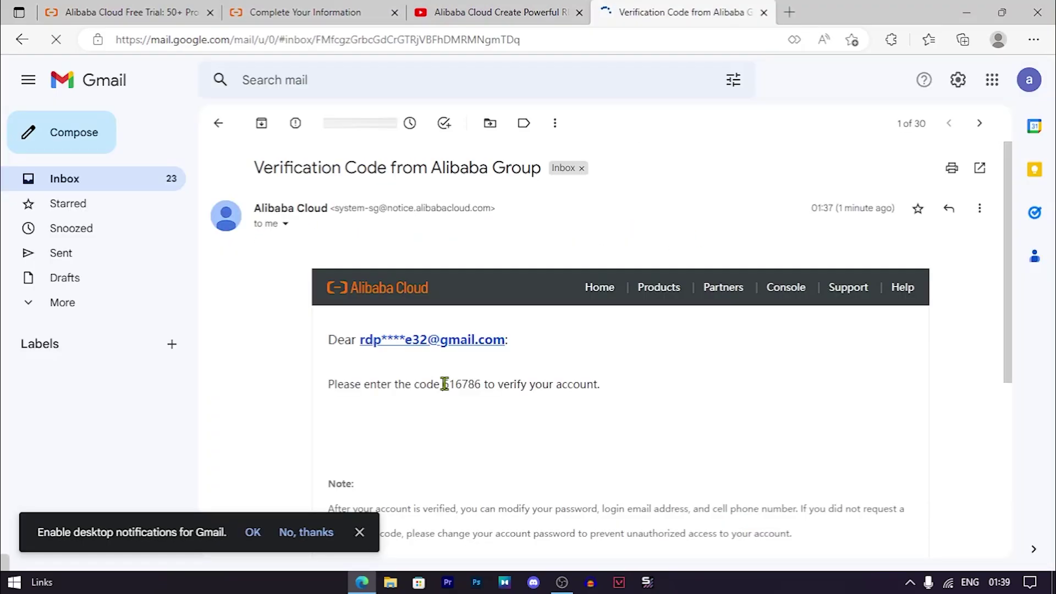
Paste the e-mail verification code copied from Gmail and submit the billing information.
drag(444, 384, 483, 383)
key(ctrl+c)
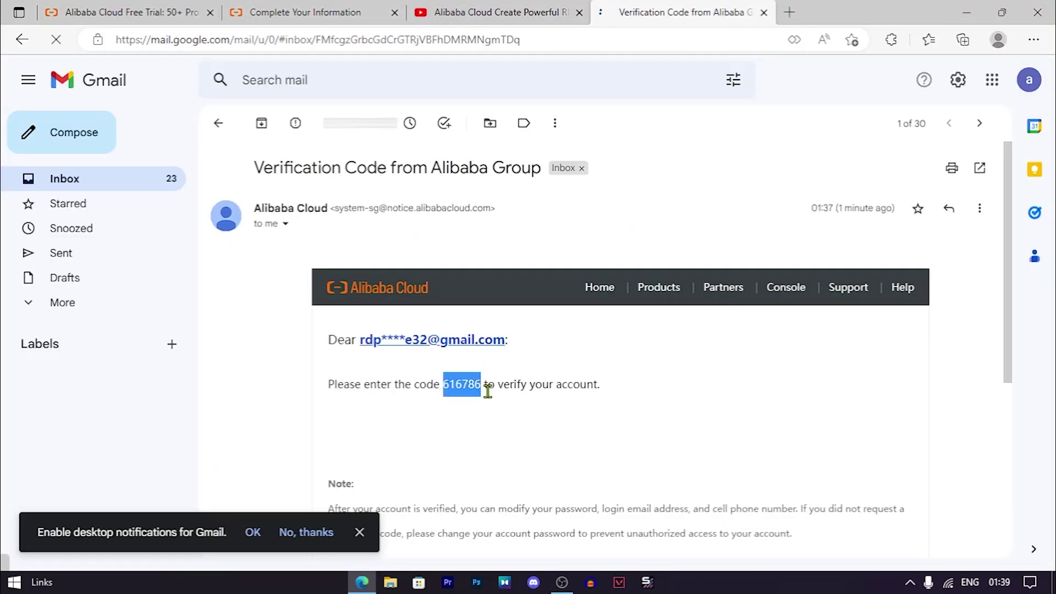
click(316, 12)
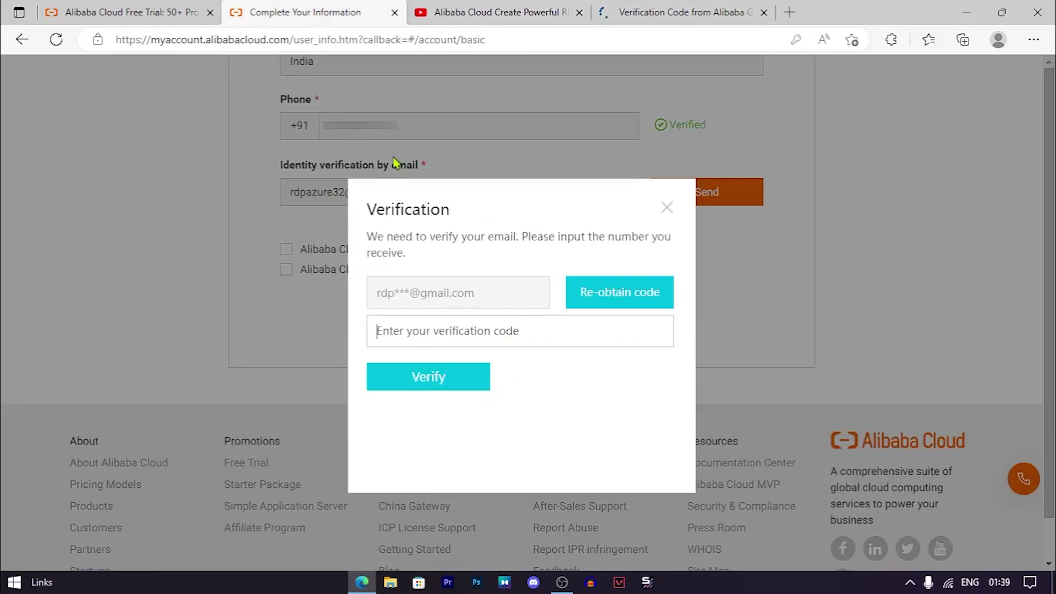
key(ctrl+v)
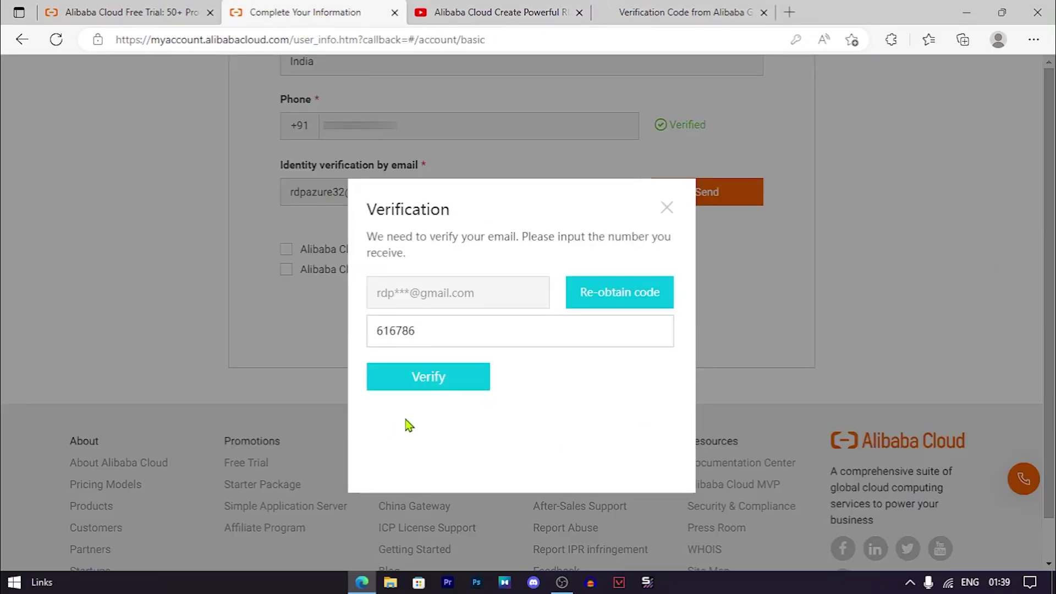
scroll(608, 320, up, 3)
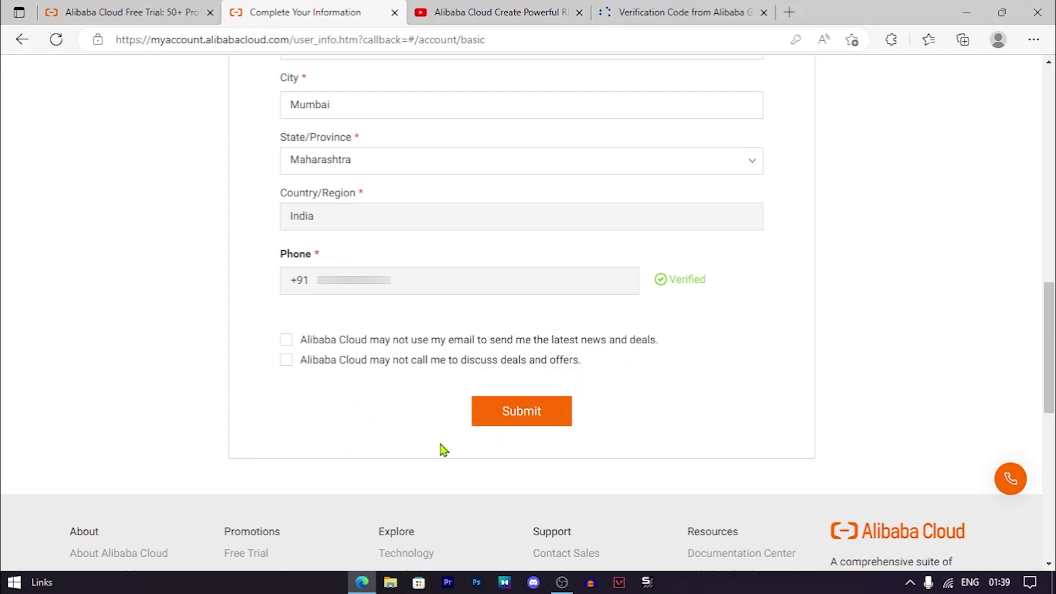
click(521, 418)
Bind a Paytm account as payment, entering its phone number and verification code.
scroll(633, 459, up, 4)
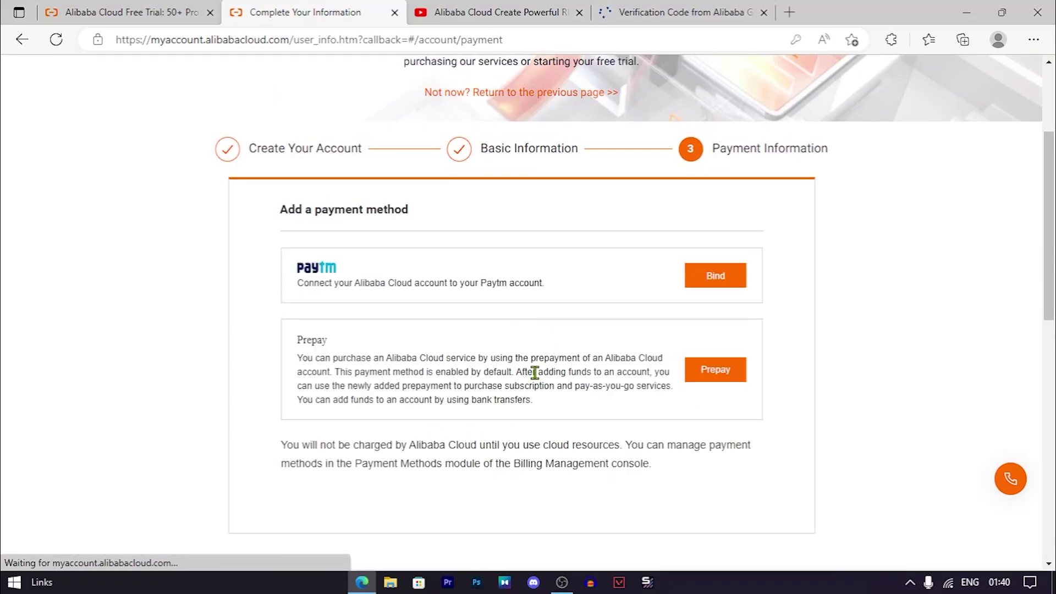
click(718, 283)
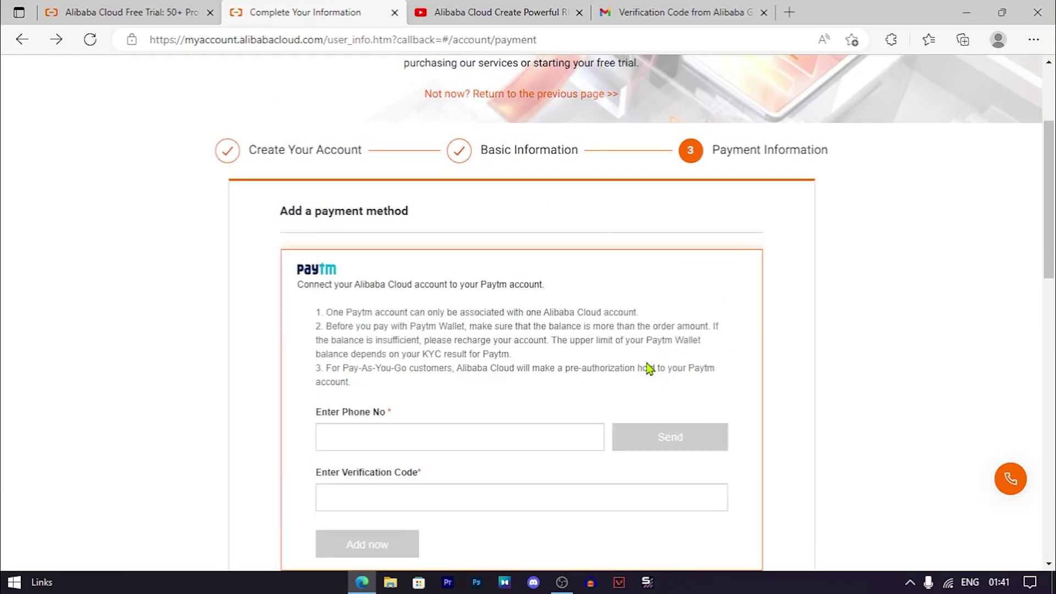
scroll(385, 352, down, 3)
click(360, 273)
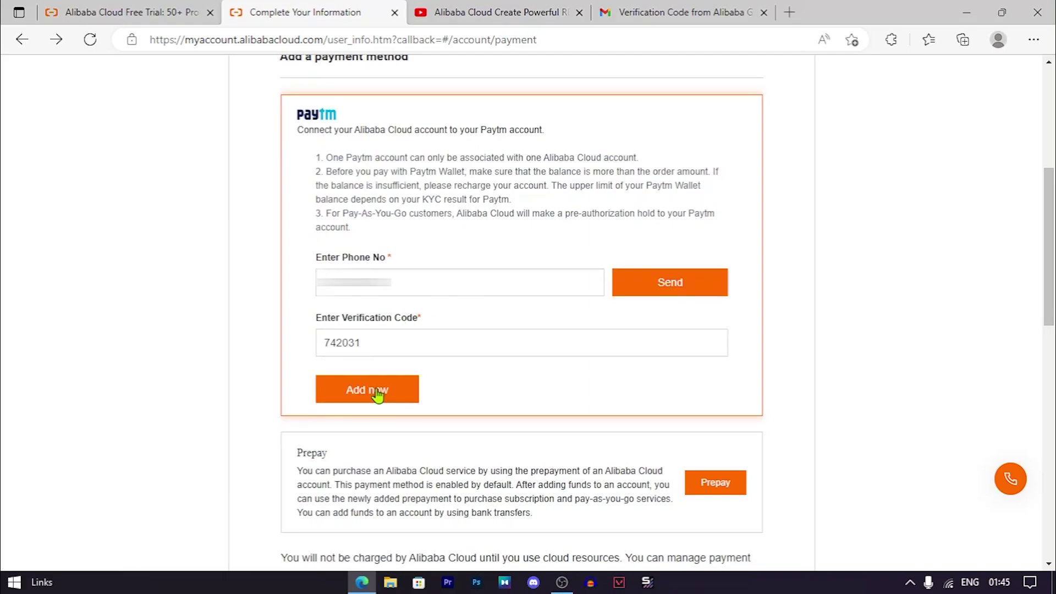
click(377, 394)
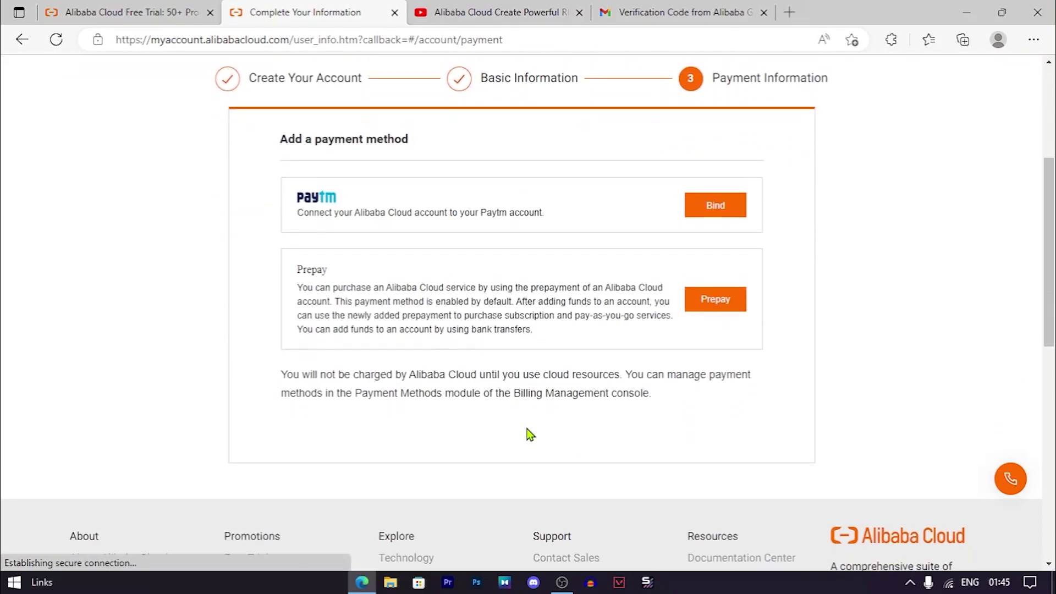
Review the payment-method Success page, then go to the Free Trial offers page.
drag(71, 214, 200, 214)
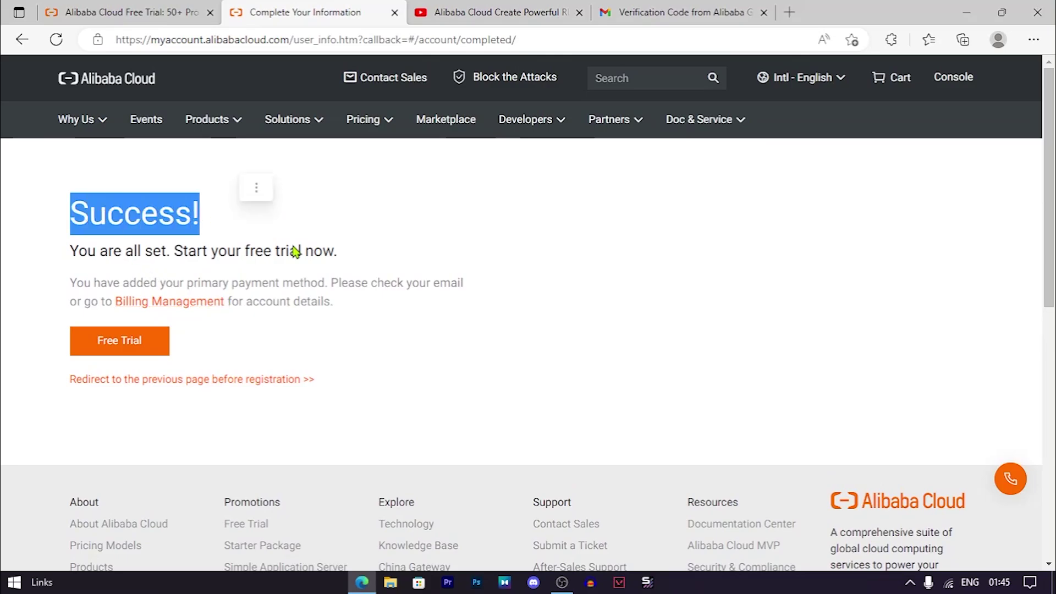
click(339, 280)
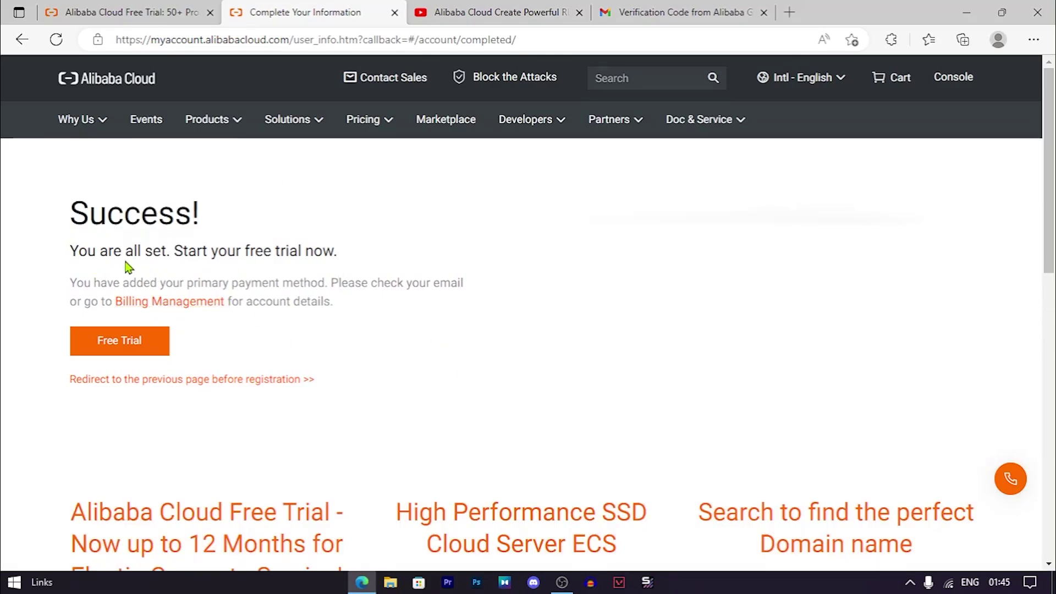
drag(170, 250, 332, 248)
click(391, 302)
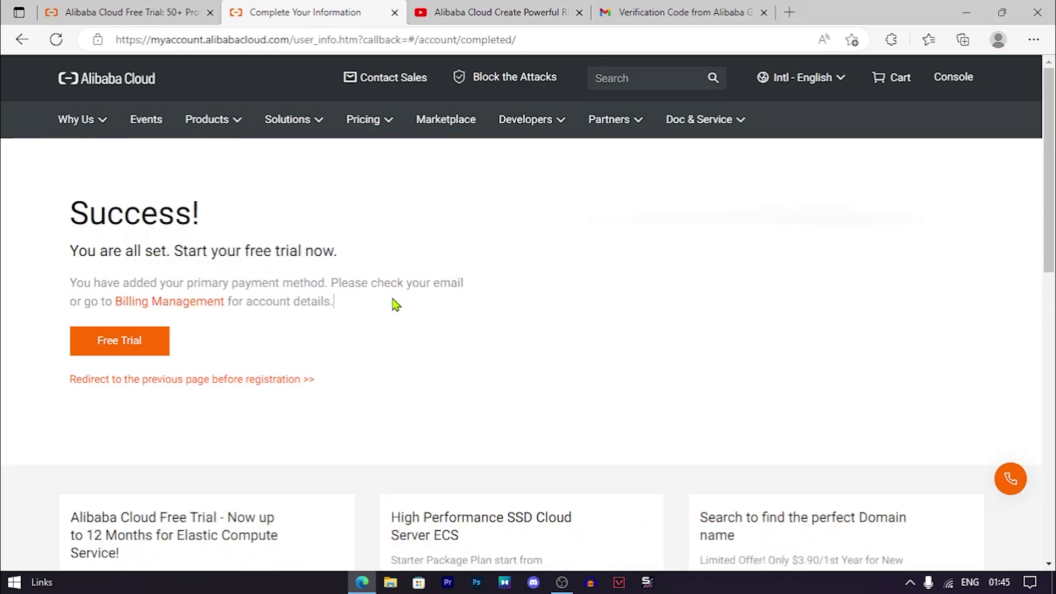
scroll(374, 313, down, 3)
click(142, 191)
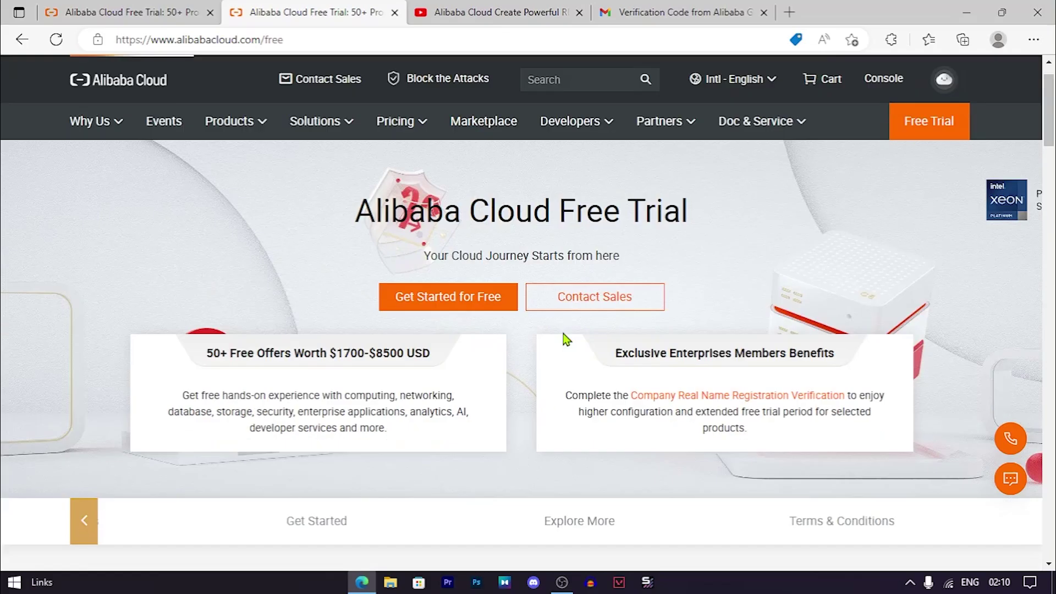
Filter the trial list: uncheck Featured, check Always Free and Limited Free.
scroll(567, 337, down, 8)
scroll(665, 363, up, 3)
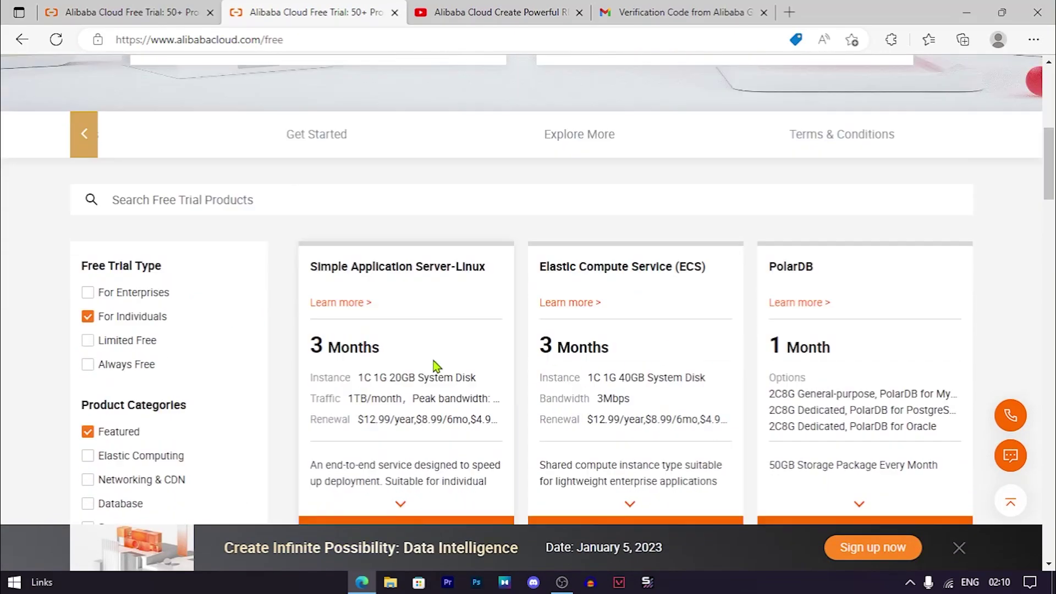
scroll(543, 391, down, 2)
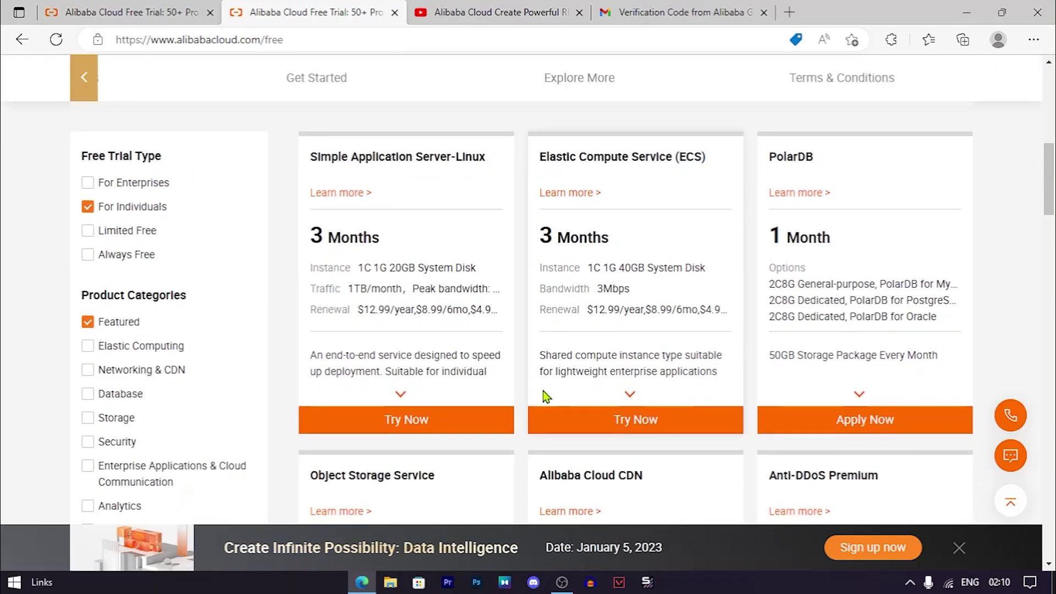
click(88, 321)
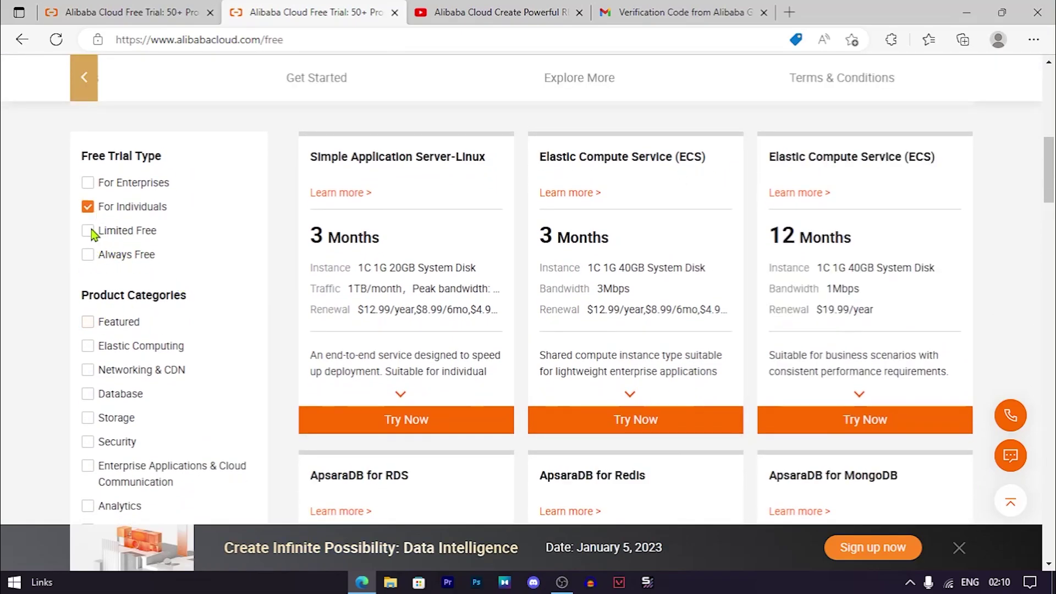
click(88, 254)
click(88, 230)
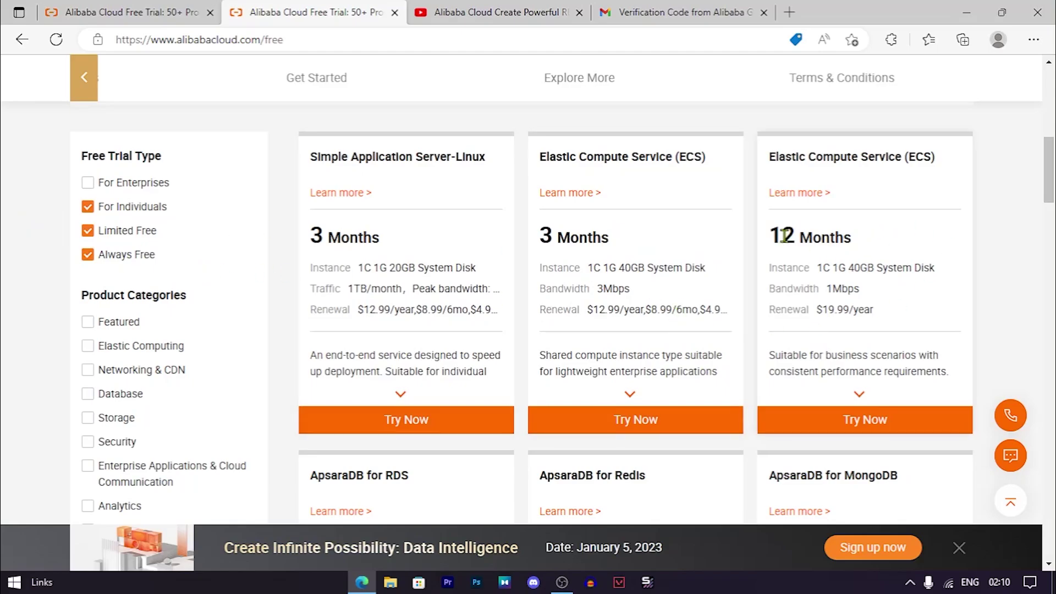
Highlight the ECS offer's 12 Months trial duration.
drag(784, 235, 868, 242)
click(849, 152)
drag(784, 235, 842, 238)
click(874, 213)
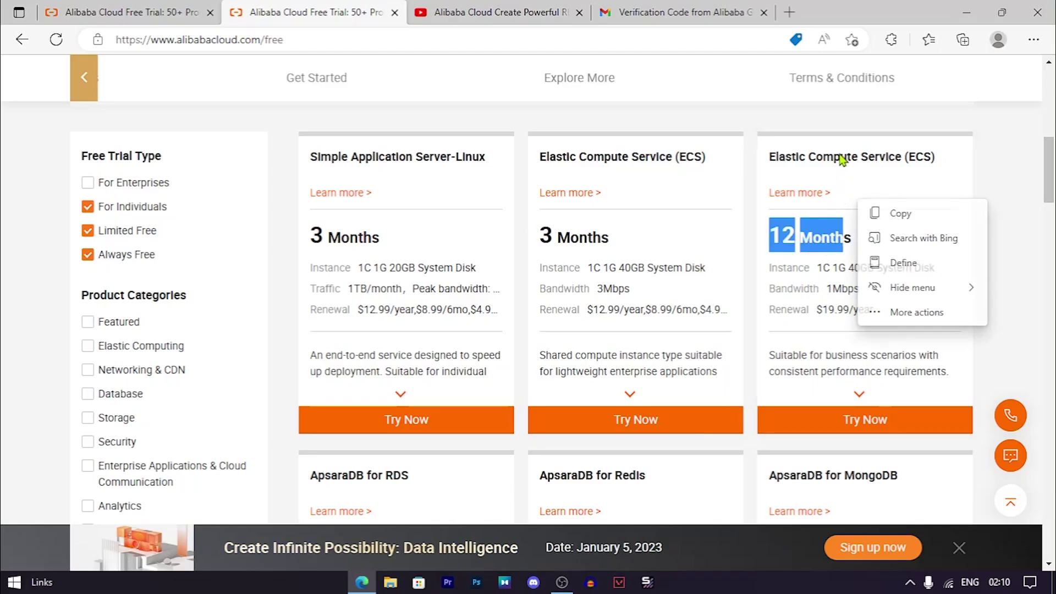
click(840, 157)
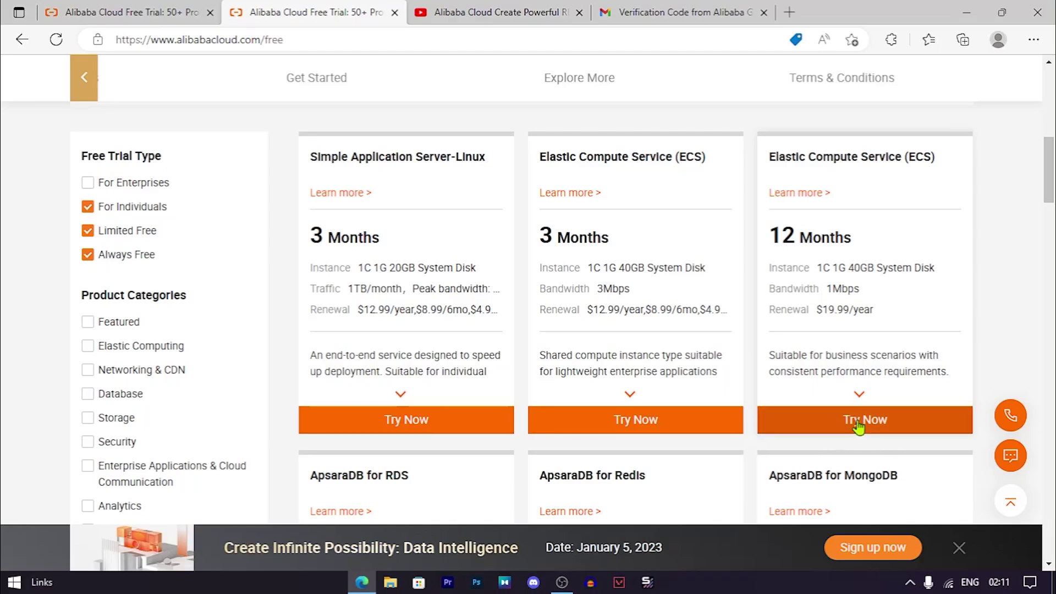
click(859, 426)
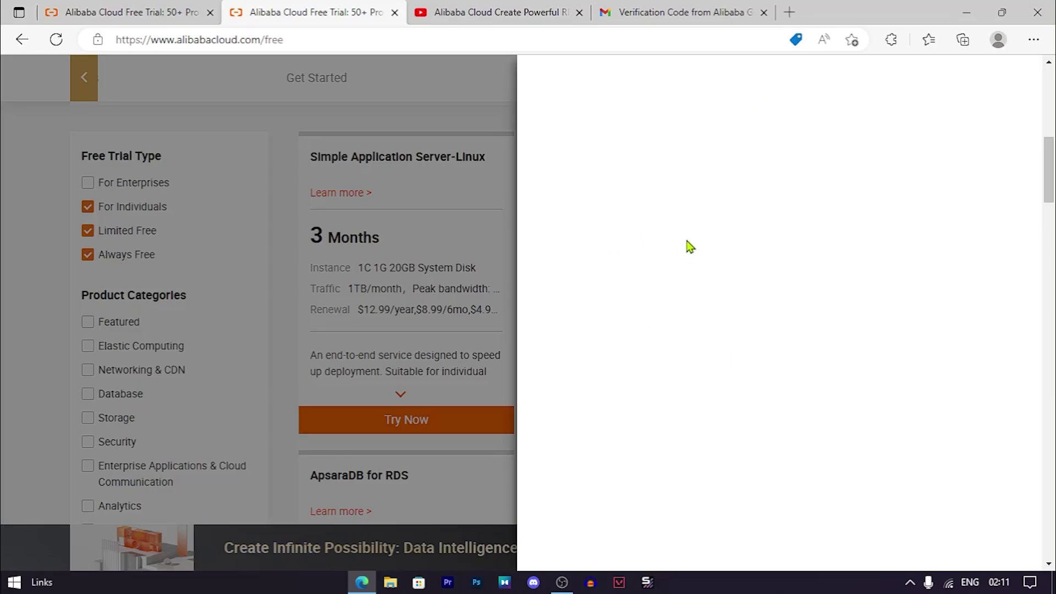
right_click(620, 171)
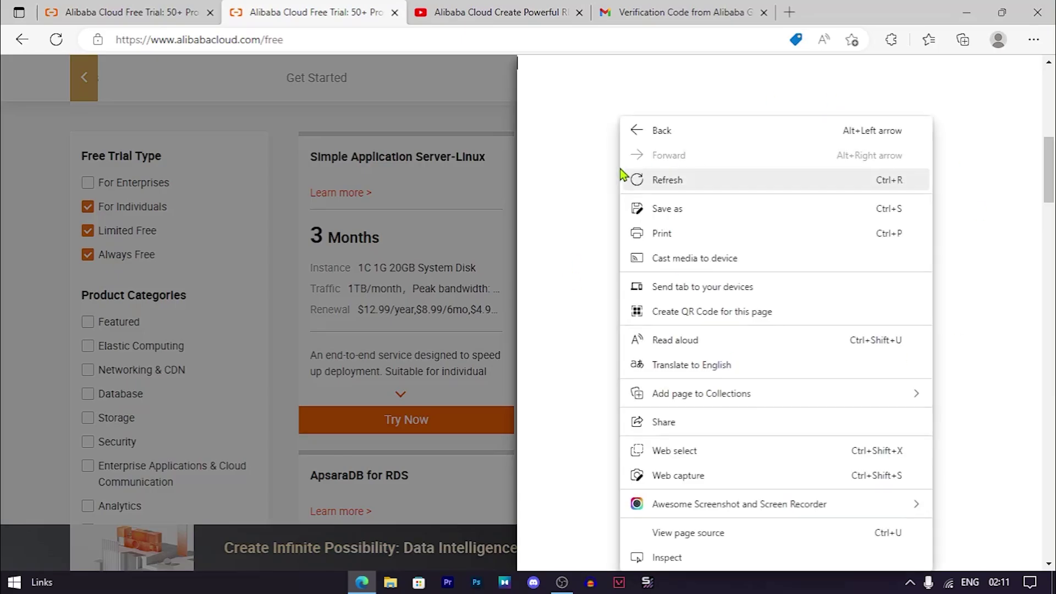
click(660, 559)
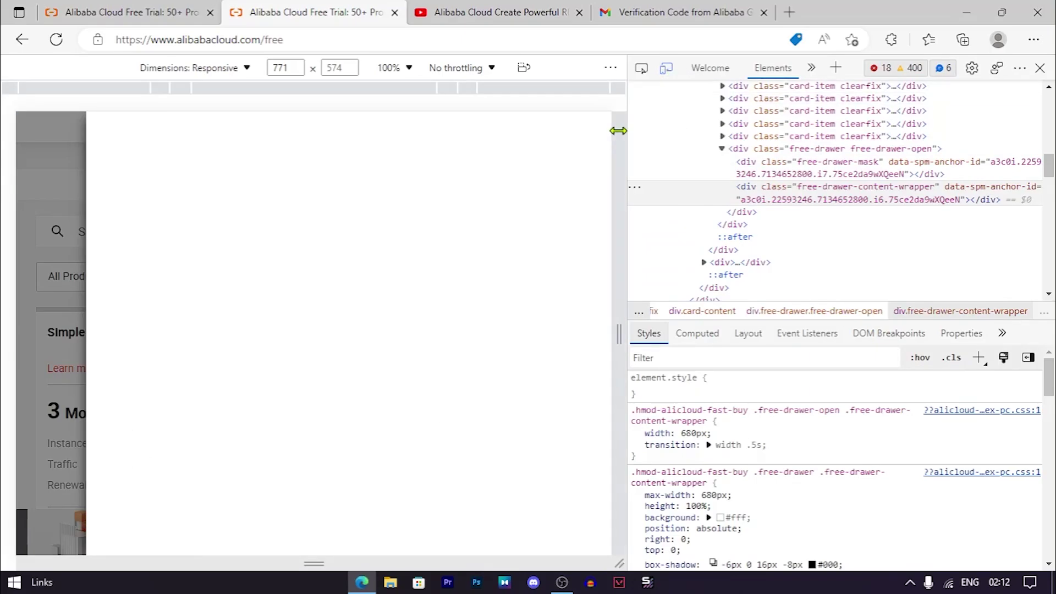
click(666, 70)
click(666, 70)
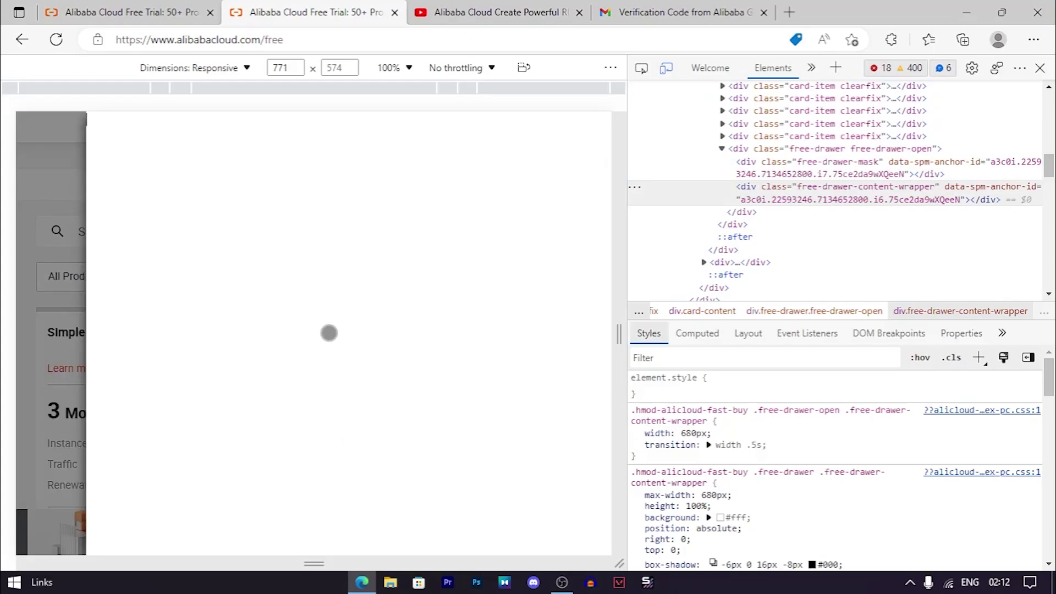
scroll(457, 275, down, 7)
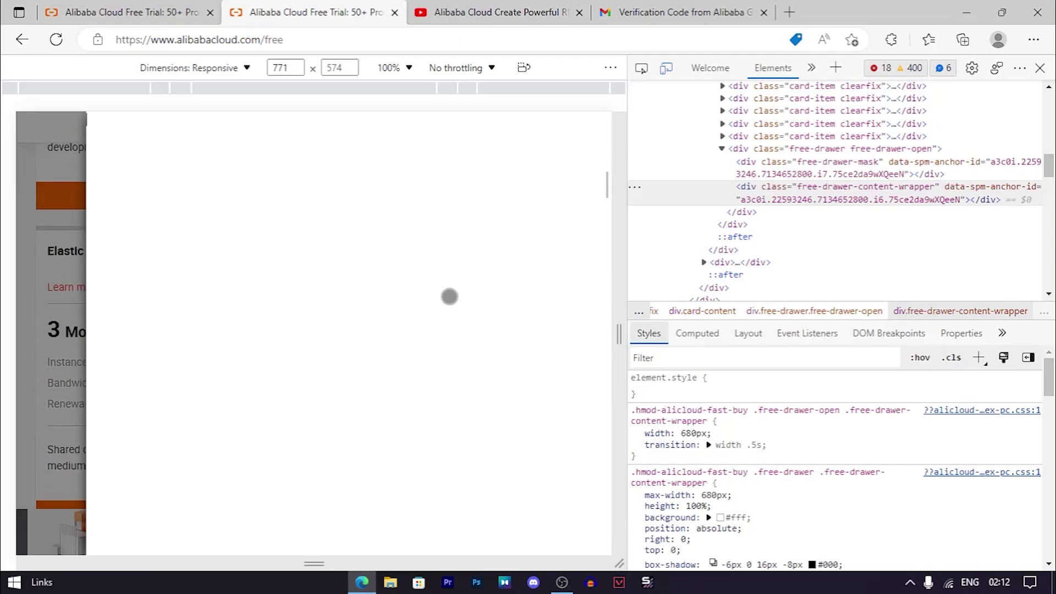
click(1040, 68)
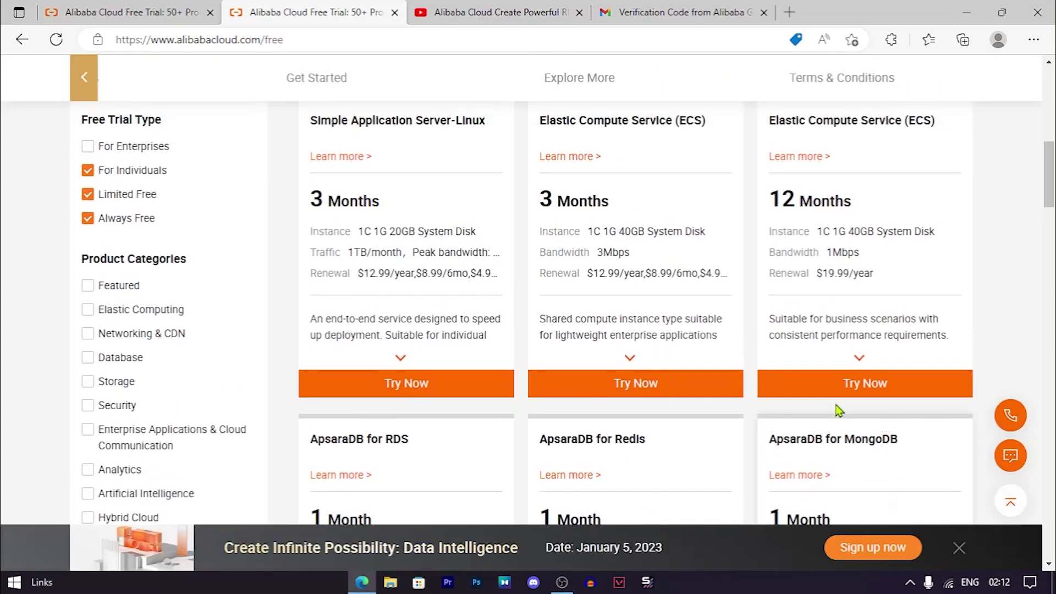
Reopen the 12-month ECS free trial panel and check its title.
click(805, 372)
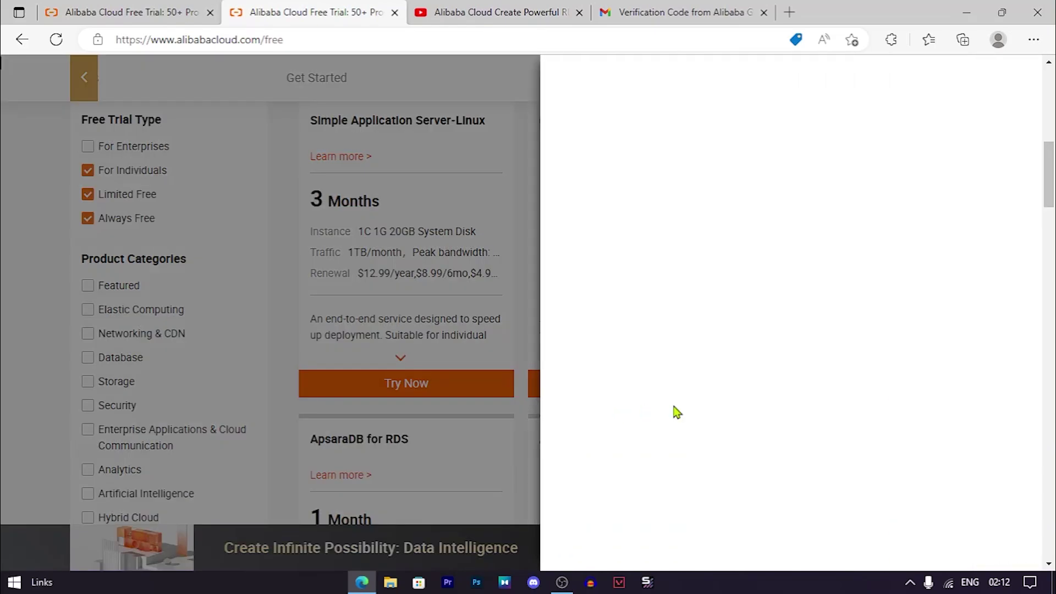
right_click(676, 237)
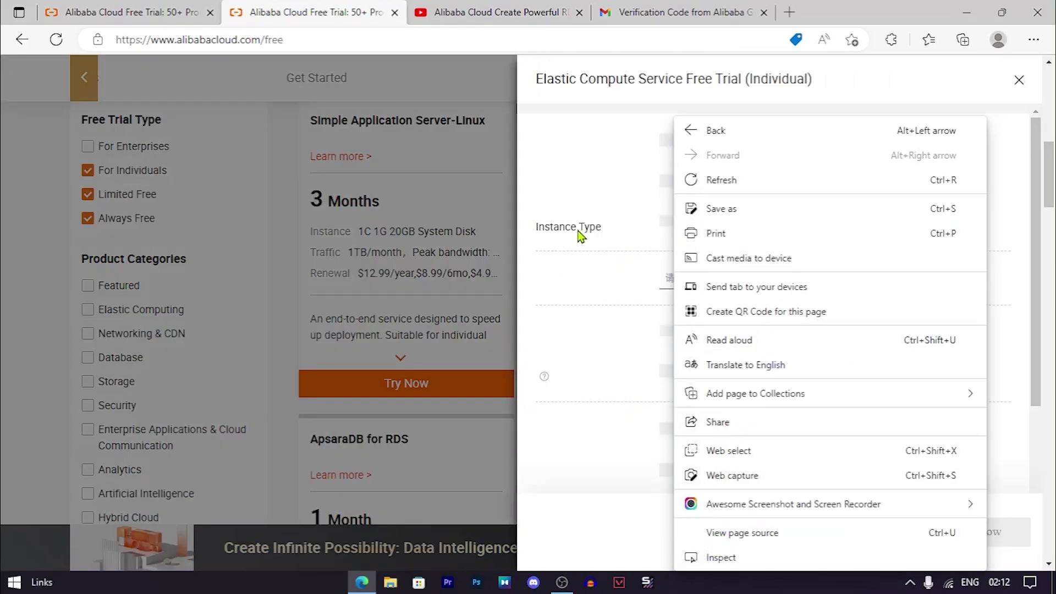
click(602, 187)
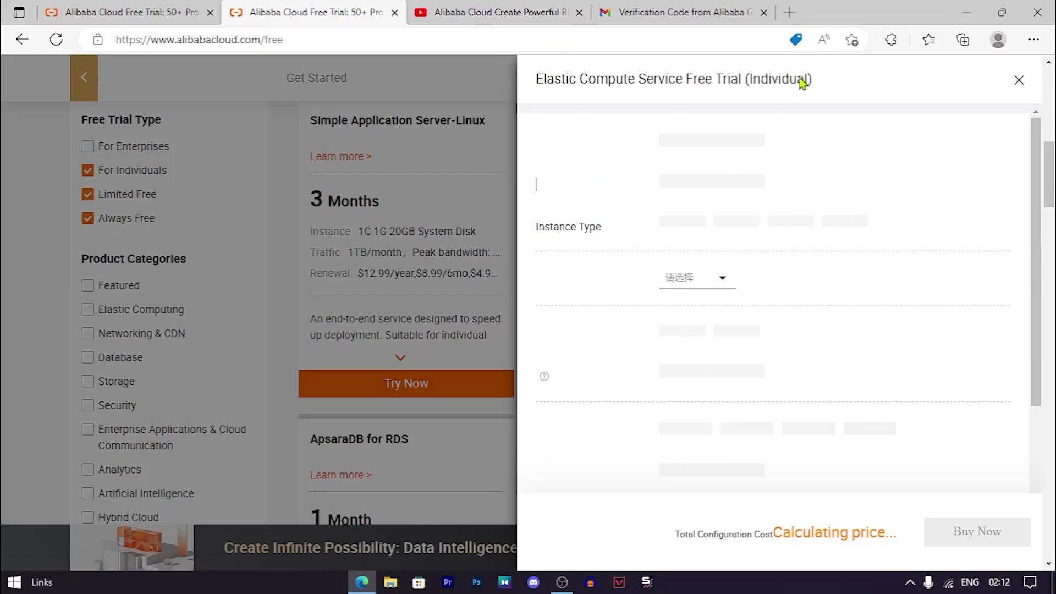
drag(615, 103, 564, 82)
click(587, 82)
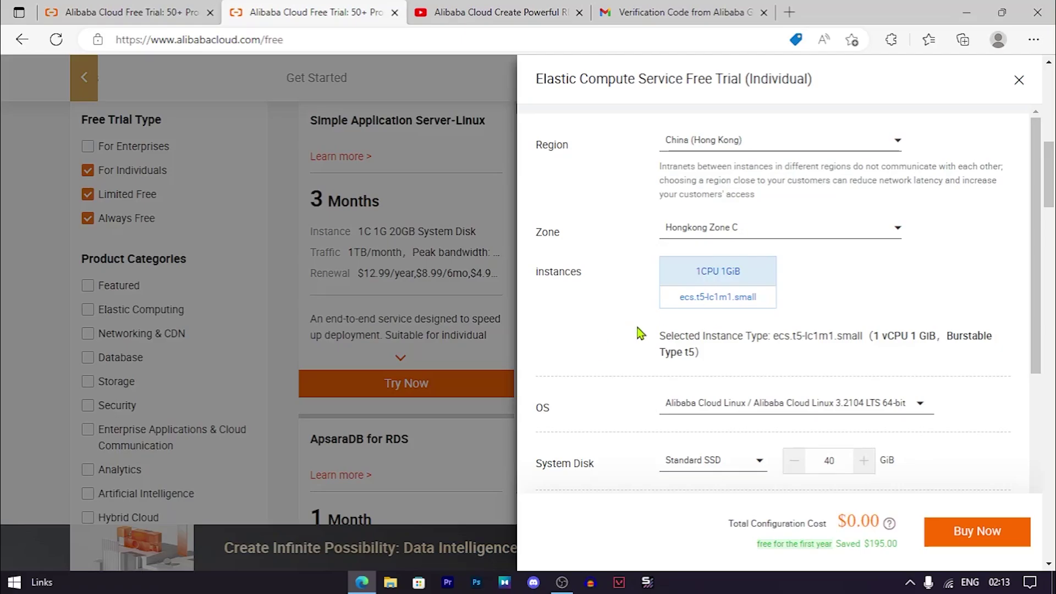
Set the instance region to Singapore, Zone C.
click(715, 144)
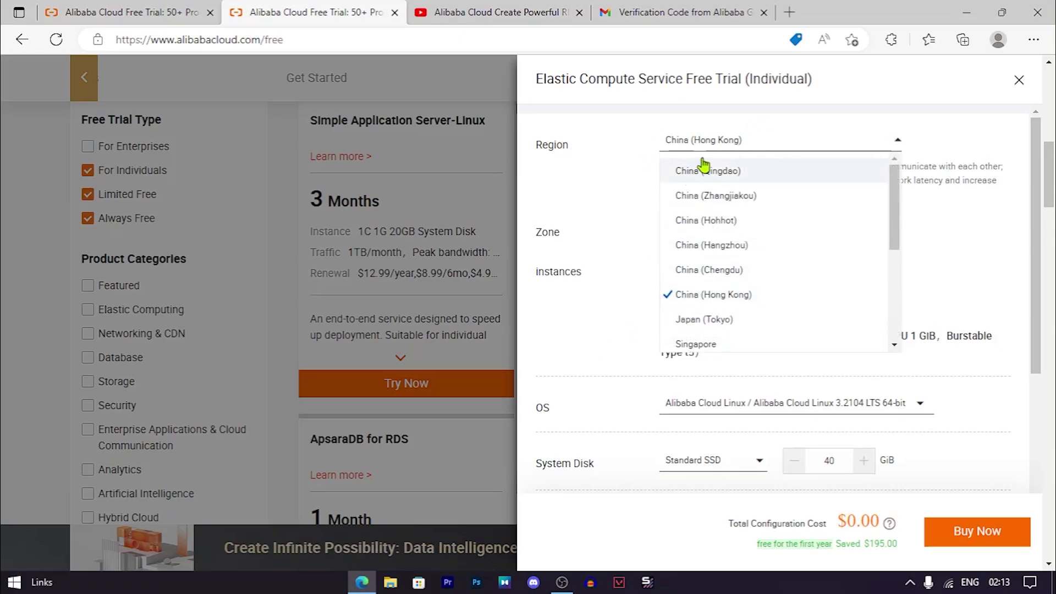
scroll(704, 275, down, 3)
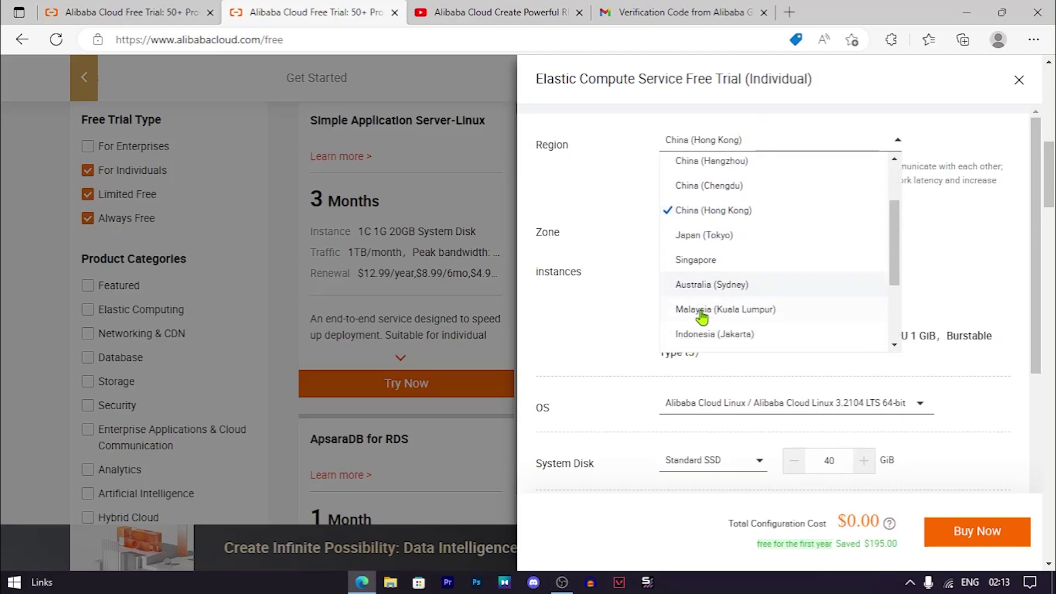
click(695, 259)
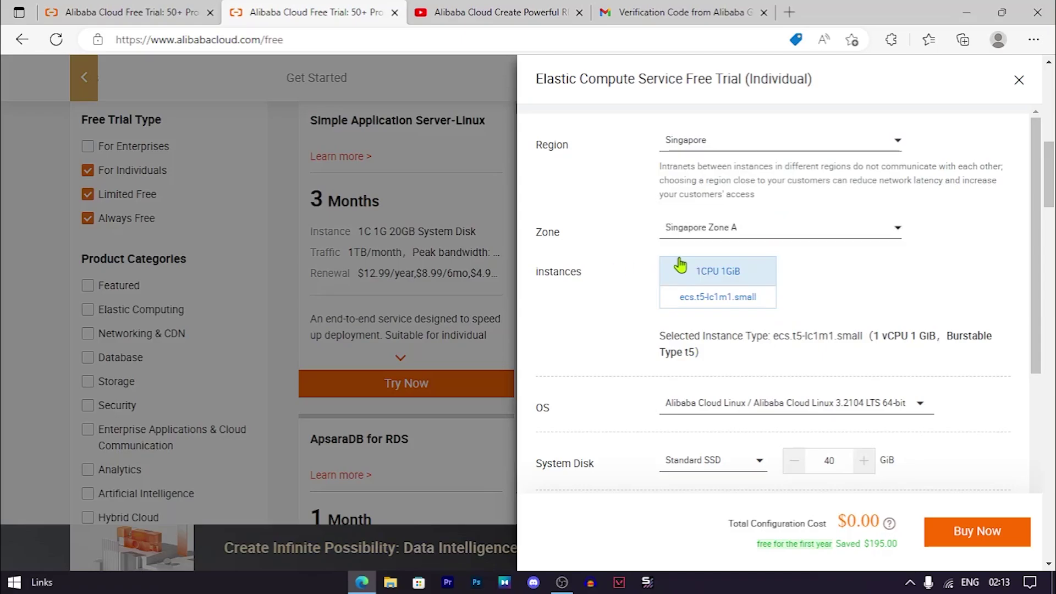
click(715, 228)
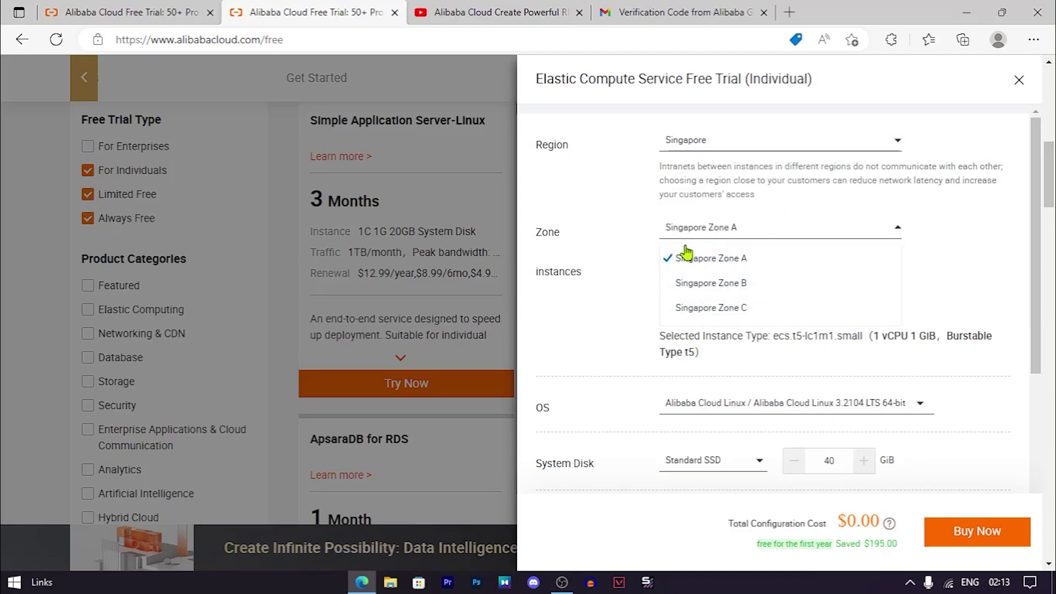
click(705, 313)
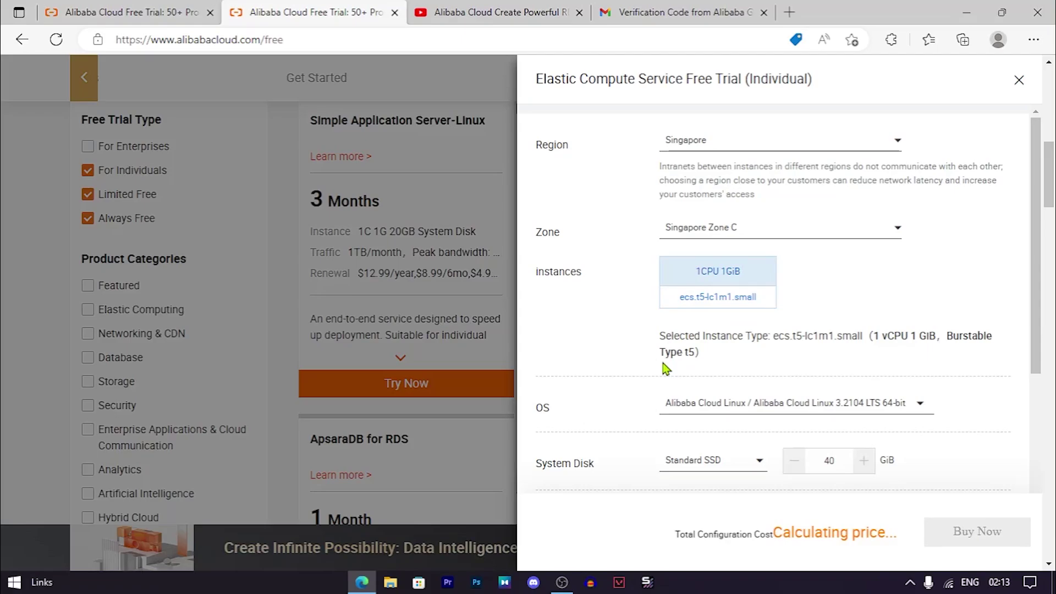
Turn off device emulation in developer tools, then close developer tools for a full-width page.
right_click(583, 296)
click(633, 559)
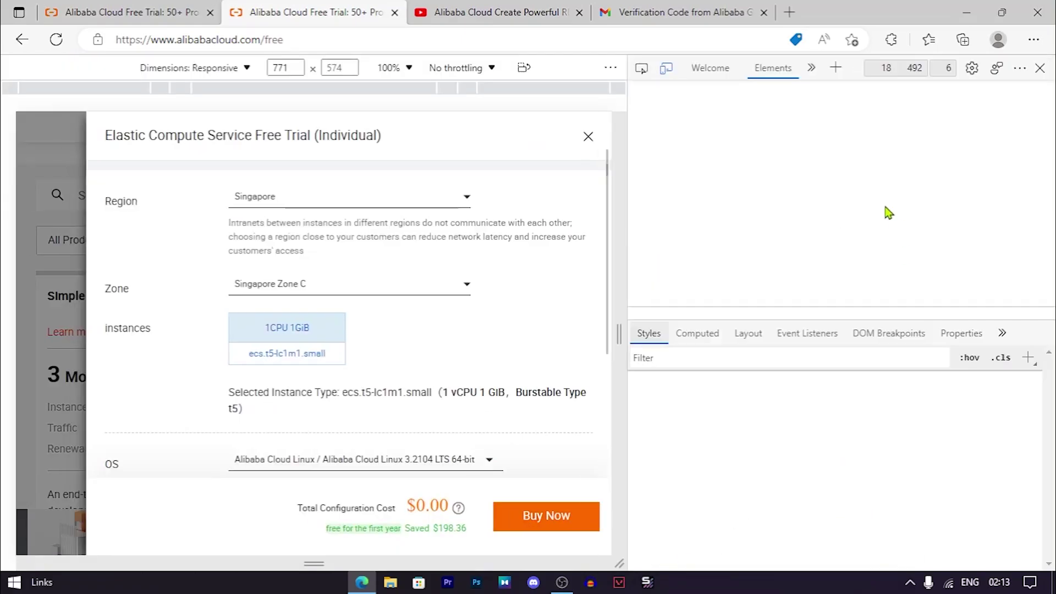
click(666, 70)
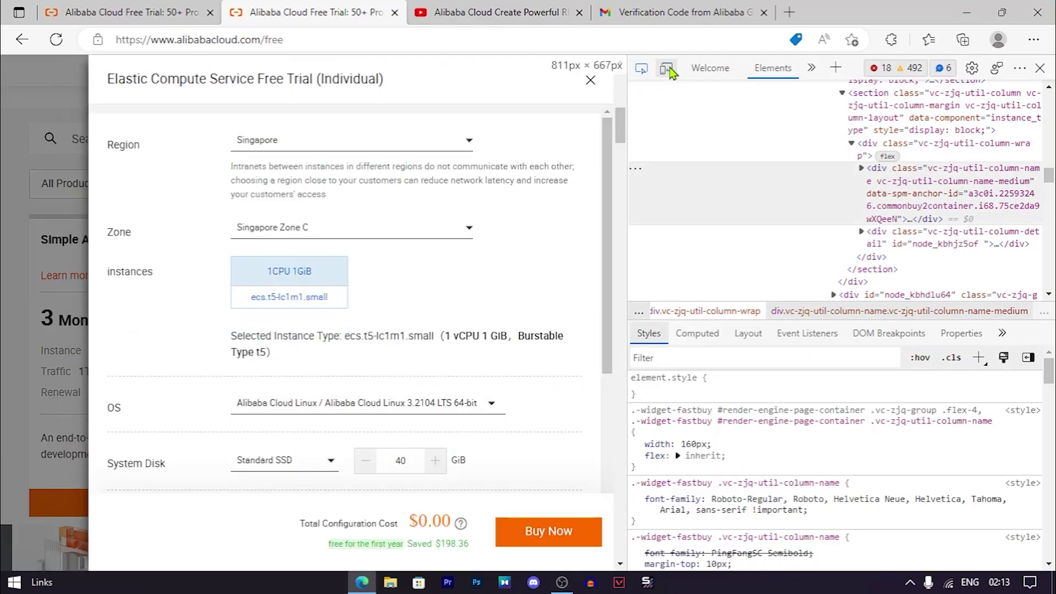
scroll(828, 230, down, 5)
scroll(828, 230, up, 10)
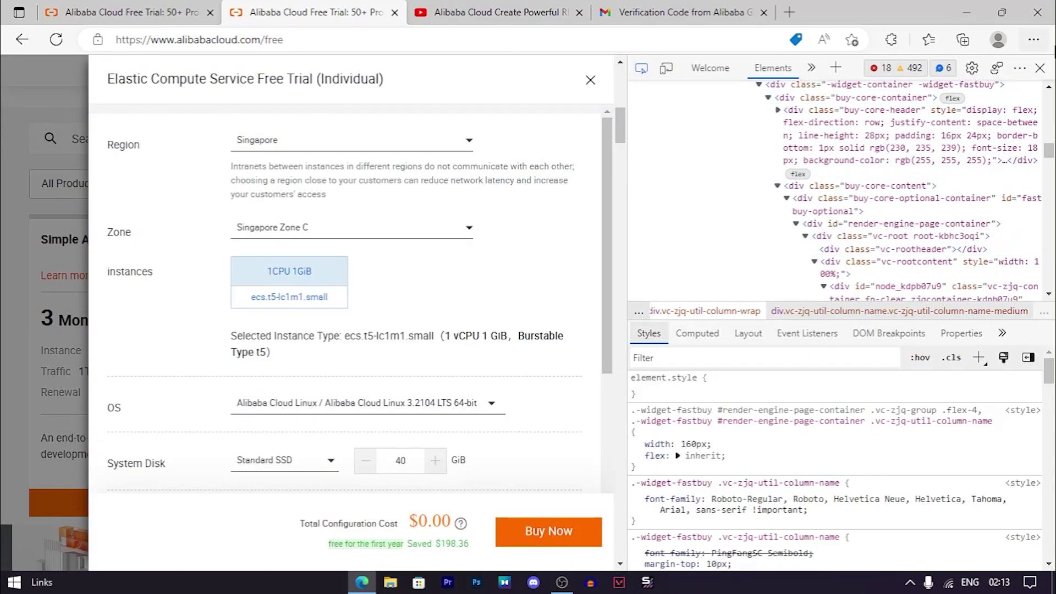
click(1040, 68)
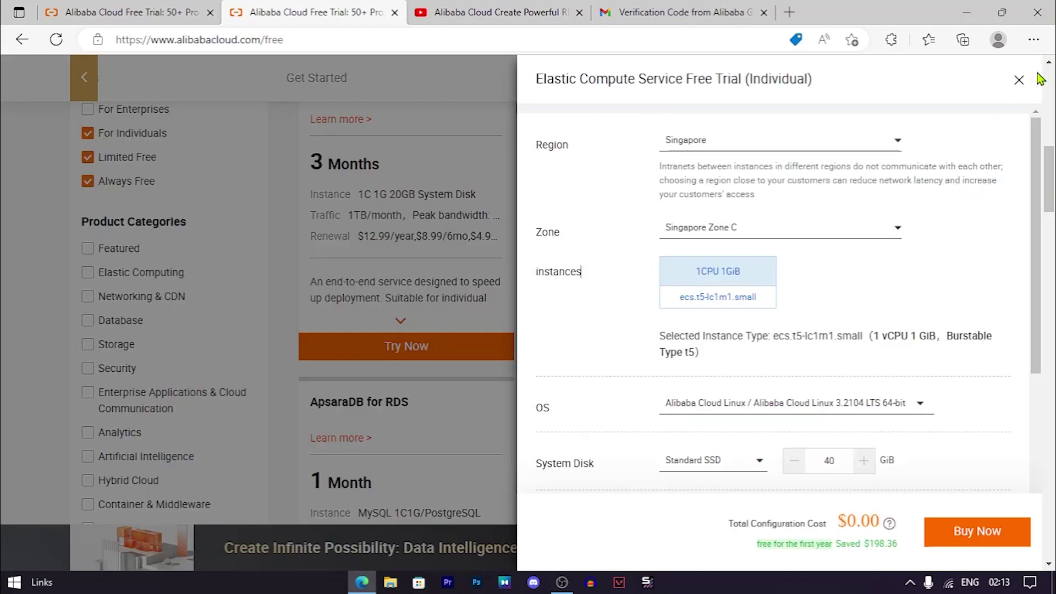
Set the OS to Windows Server 2012 R2 Datacenter 64-bit (English).
scroll(724, 286, down, 3)
click(731, 263)
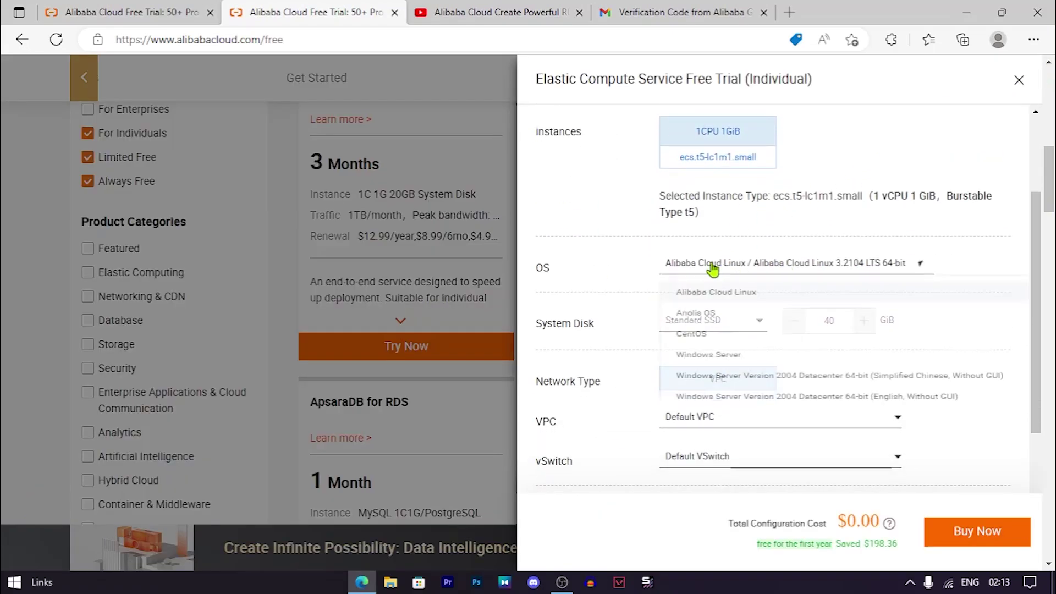
click(764, 267)
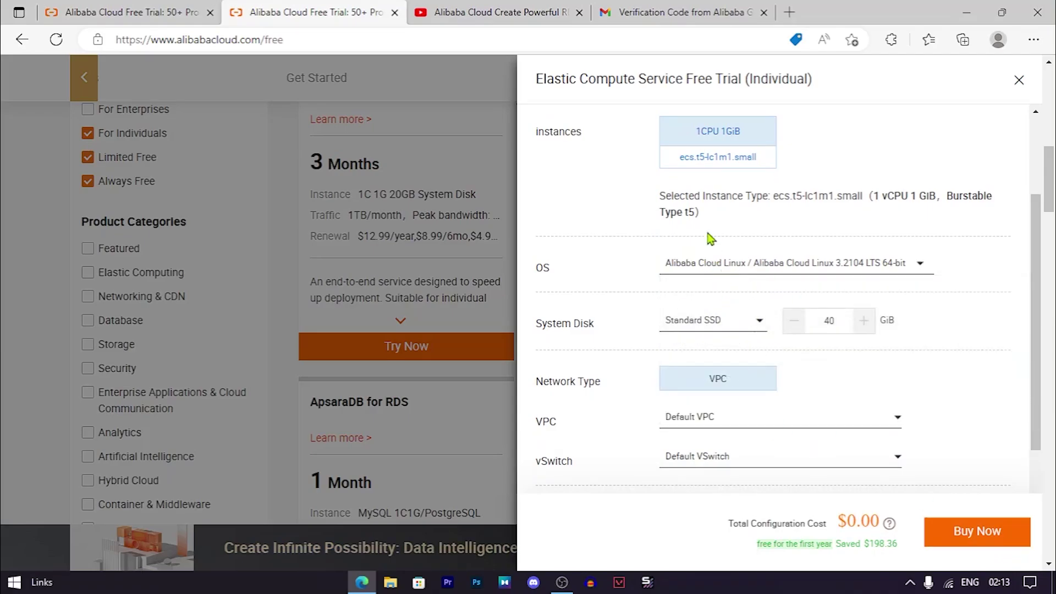
click(740, 269)
click(738, 269)
click(755, 269)
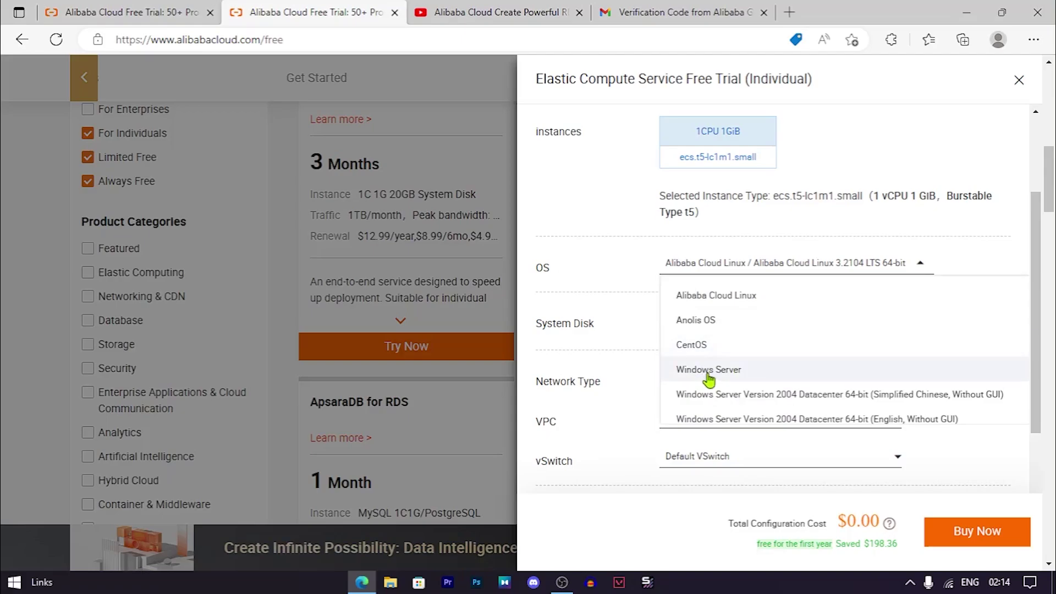
mouse_move(709, 379)
click(781, 319)
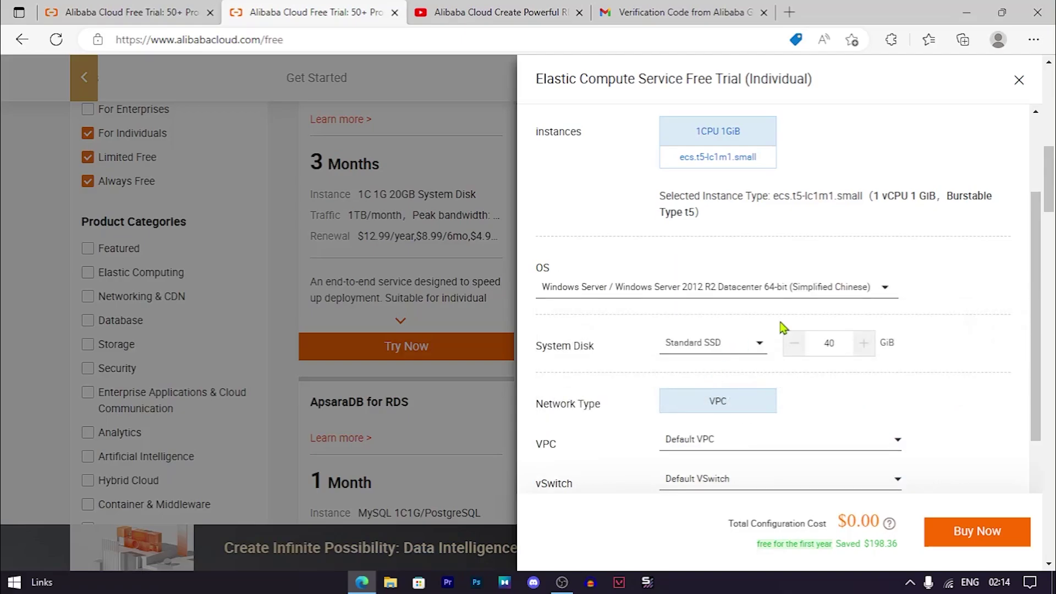
click(583, 297)
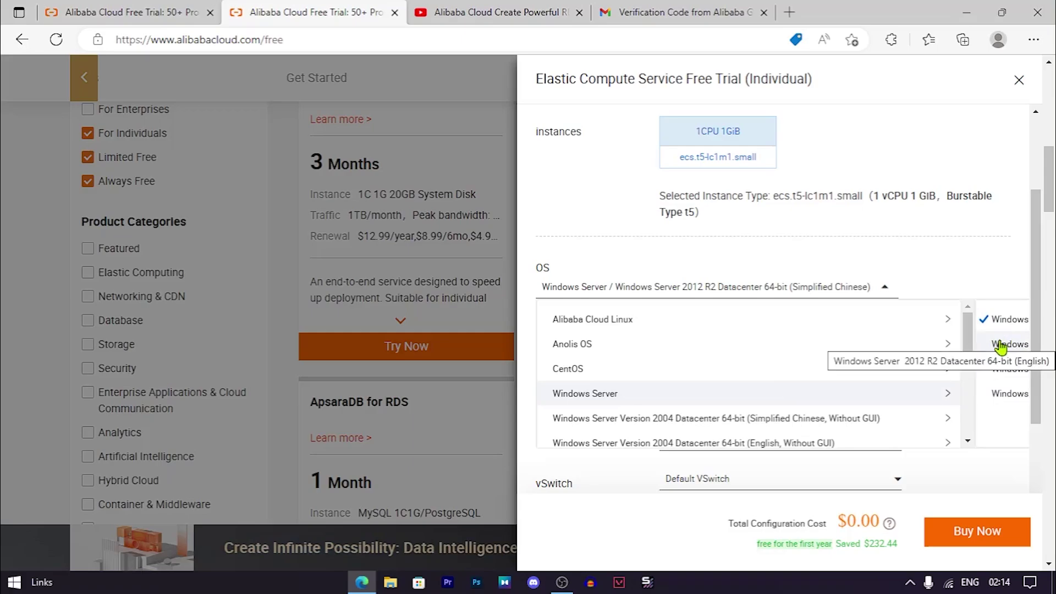
click(999, 346)
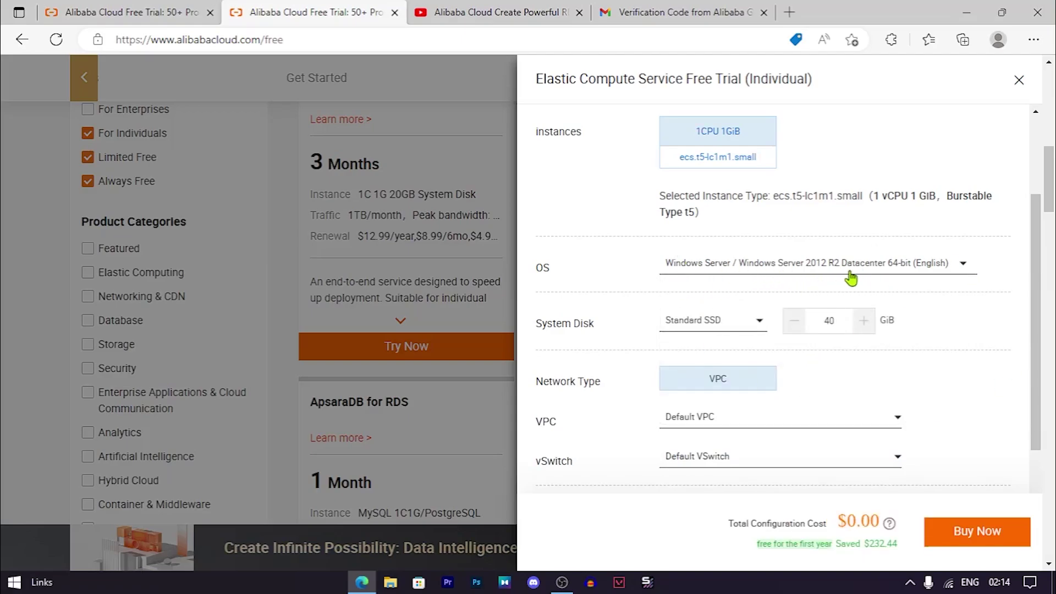
Keep Standard SSD as the system disk type.
click(748, 325)
click(721, 333)
scroll(891, 318, down, 3)
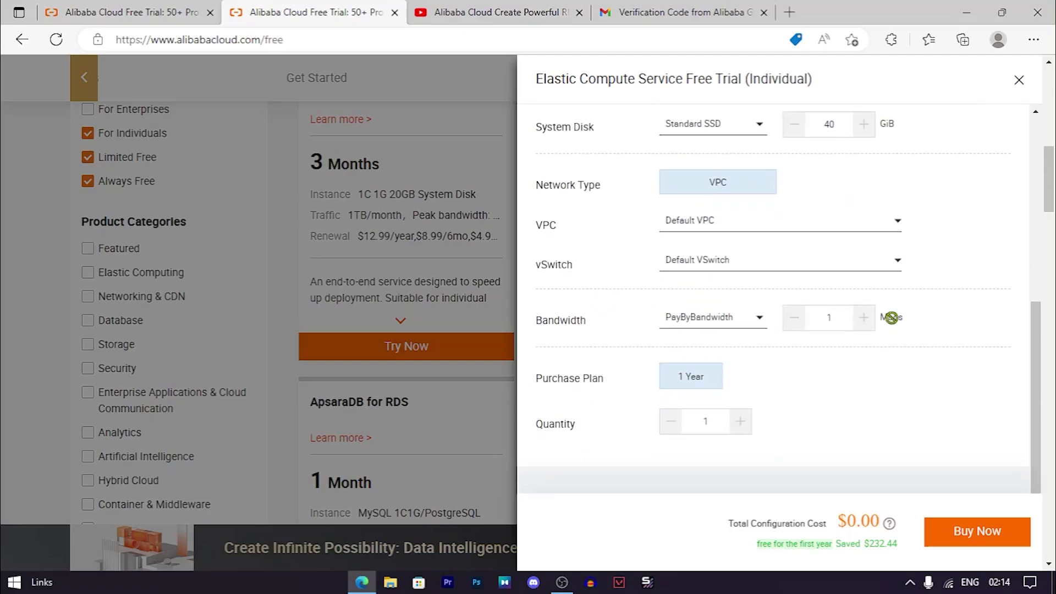
Place the $0.00 free-trial order and pay with the saved PayTM method.
click(964, 537)
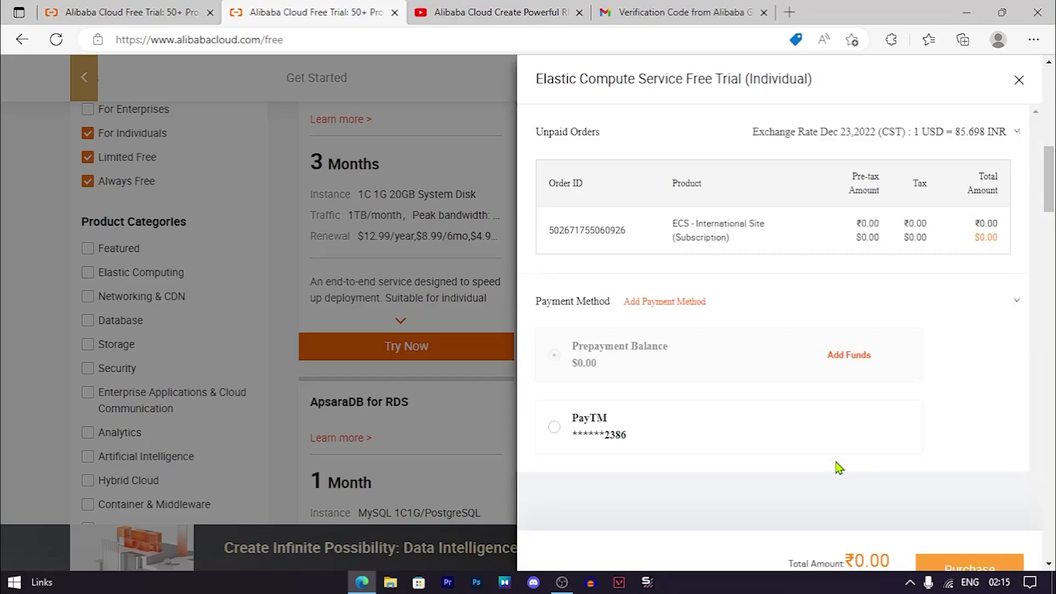
click(679, 409)
scroll(579, 440, down, 3)
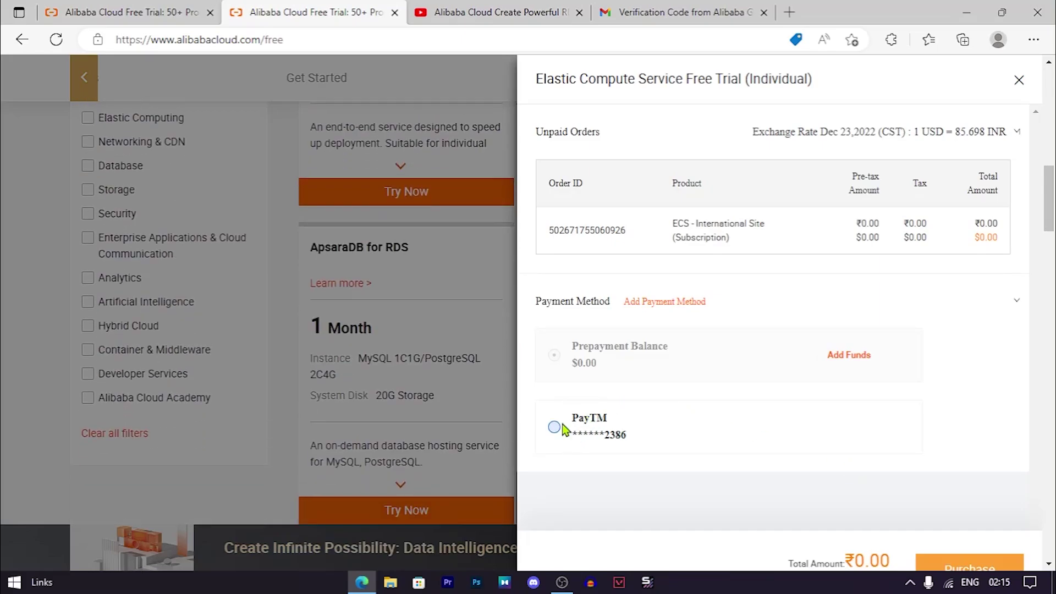
scroll(603, 440, up, 6)
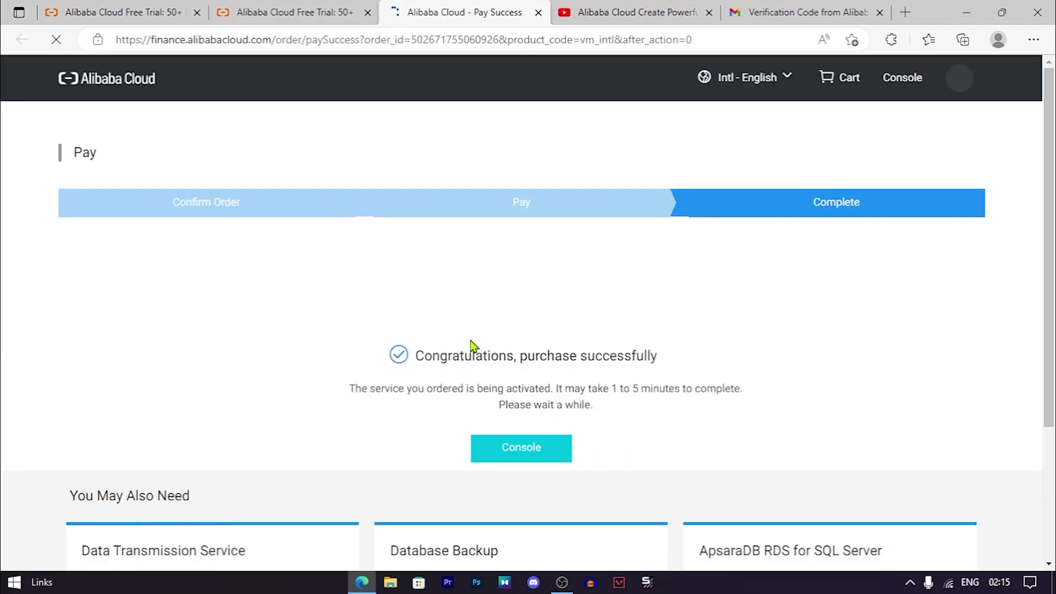
Check the purchase success and 1–5 minute activation note, then go to the console.
drag(424, 355, 657, 356)
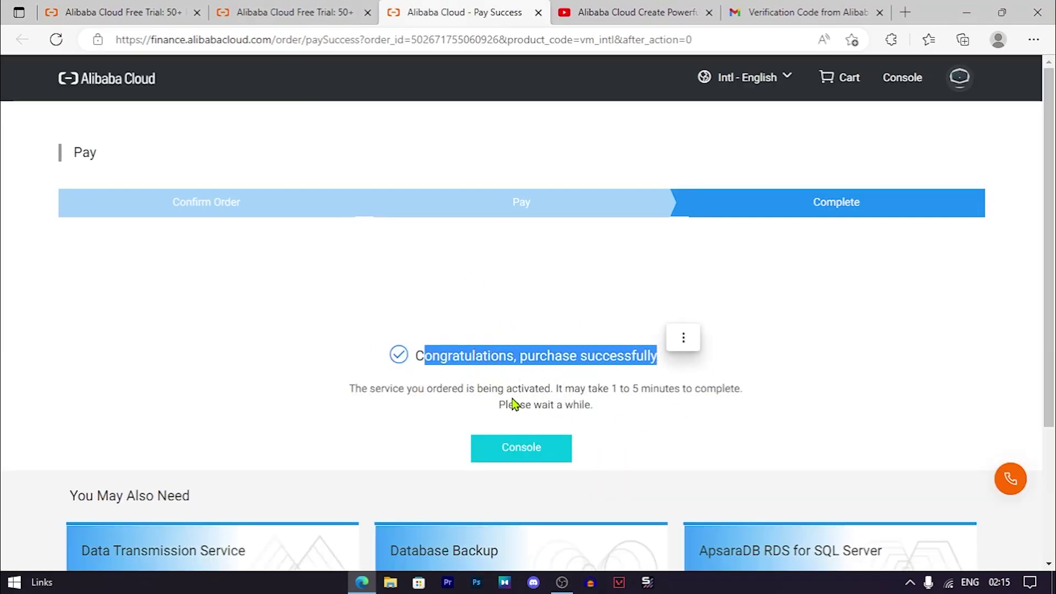
click(565, 405)
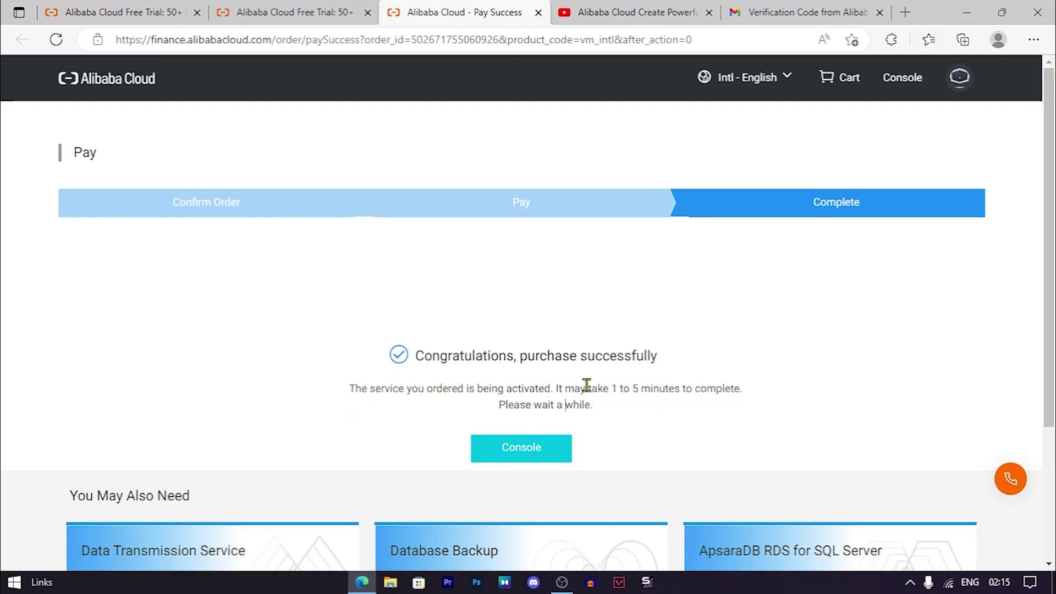
drag(587, 385, 731, 391)
click(517, 450)
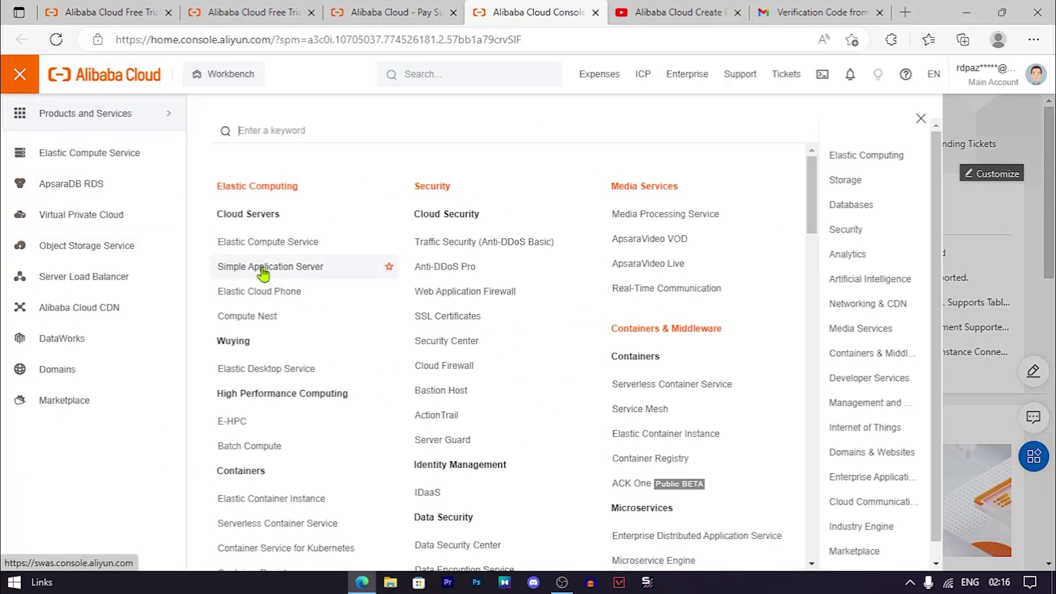
In the Elastic Compute Service console, open the new instance's details from My Resources.
click(264, 243)
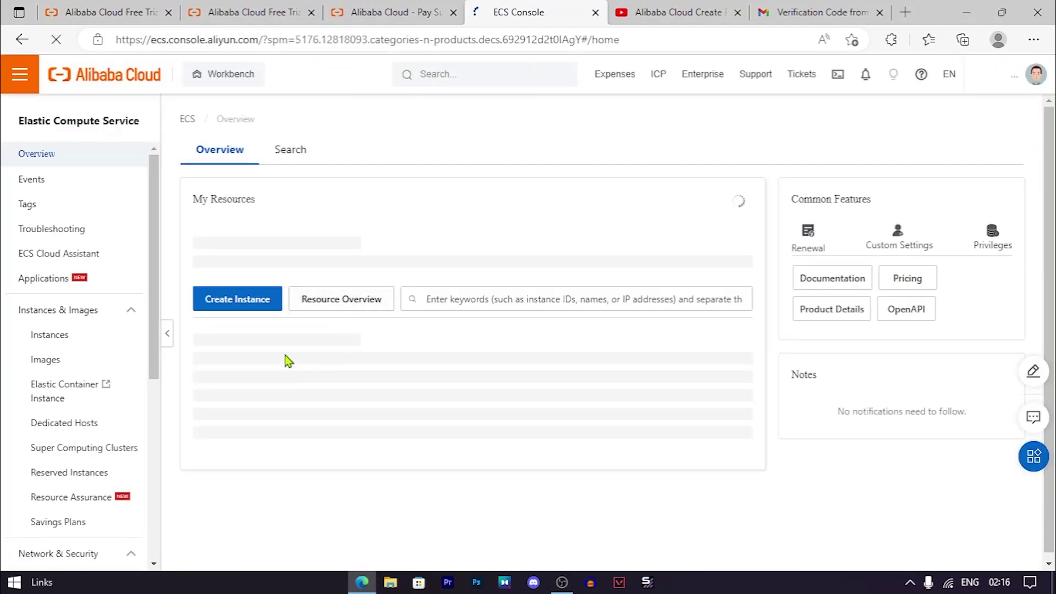
drag(199, 227, 286, 229)
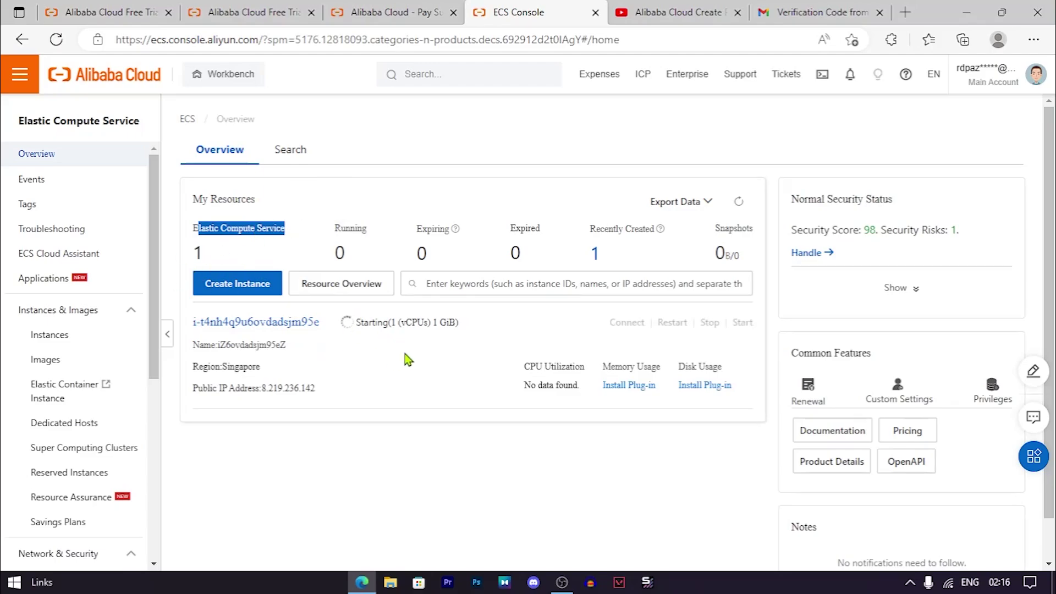
click(379, 327)
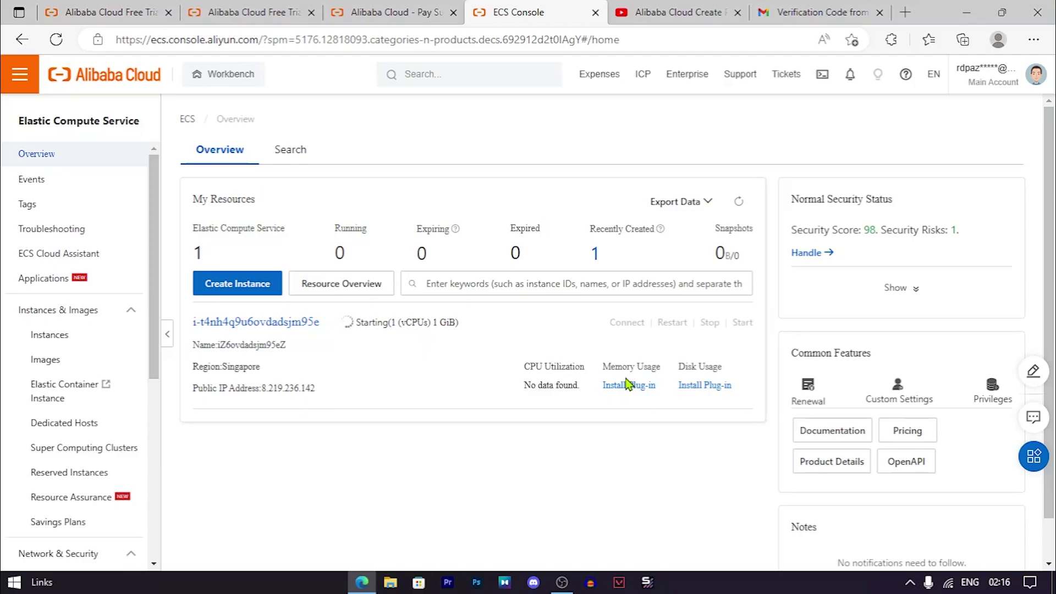
click(233, 325)
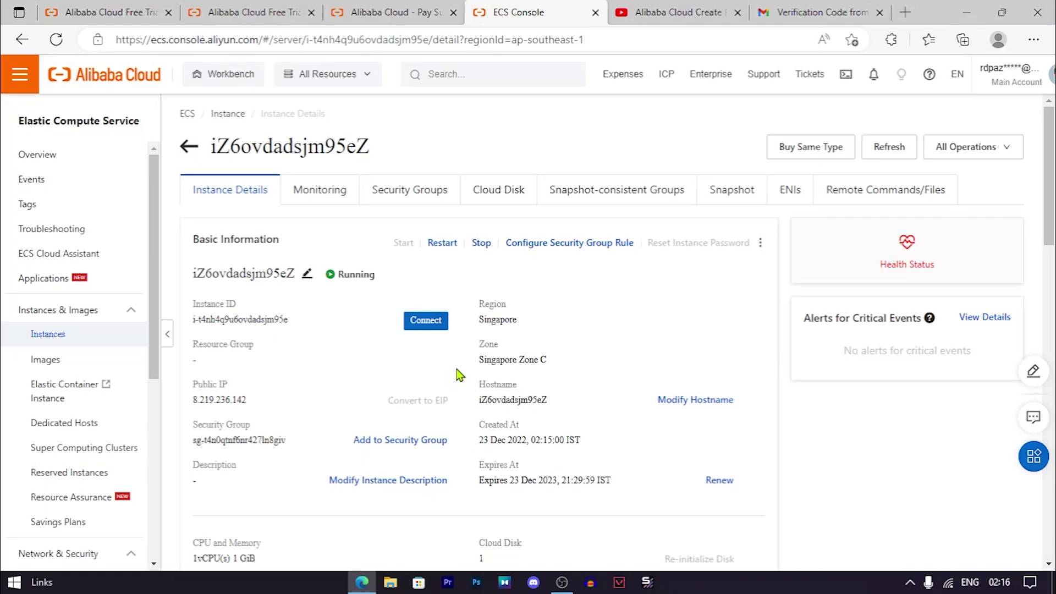
Reset the instance logon password, entering and confirming the new password, then restart the instance.
scroll(514, 412, down, 1)
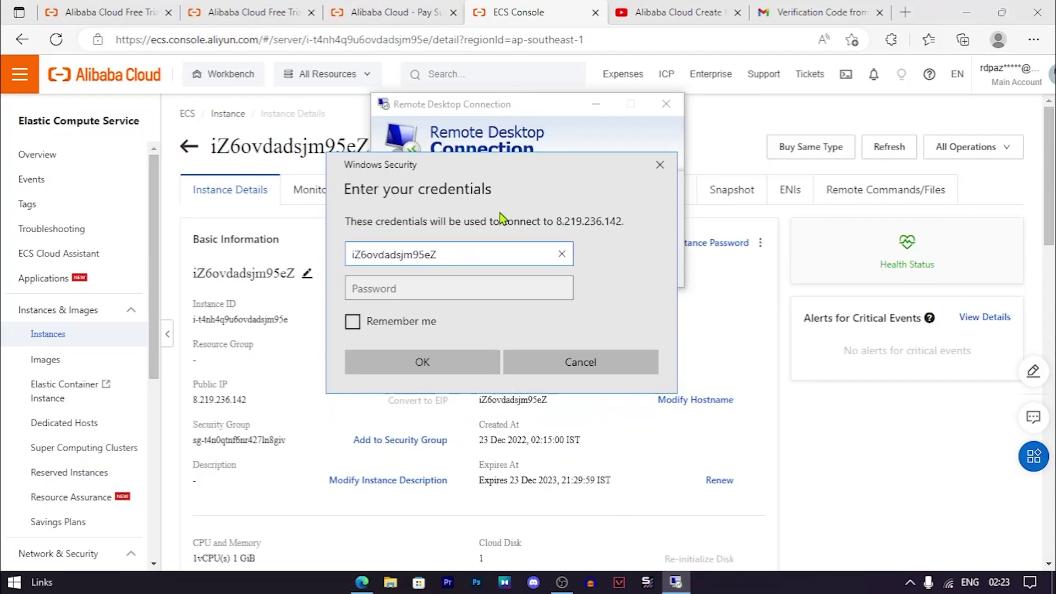
click(580, 361)
click(697, 245)
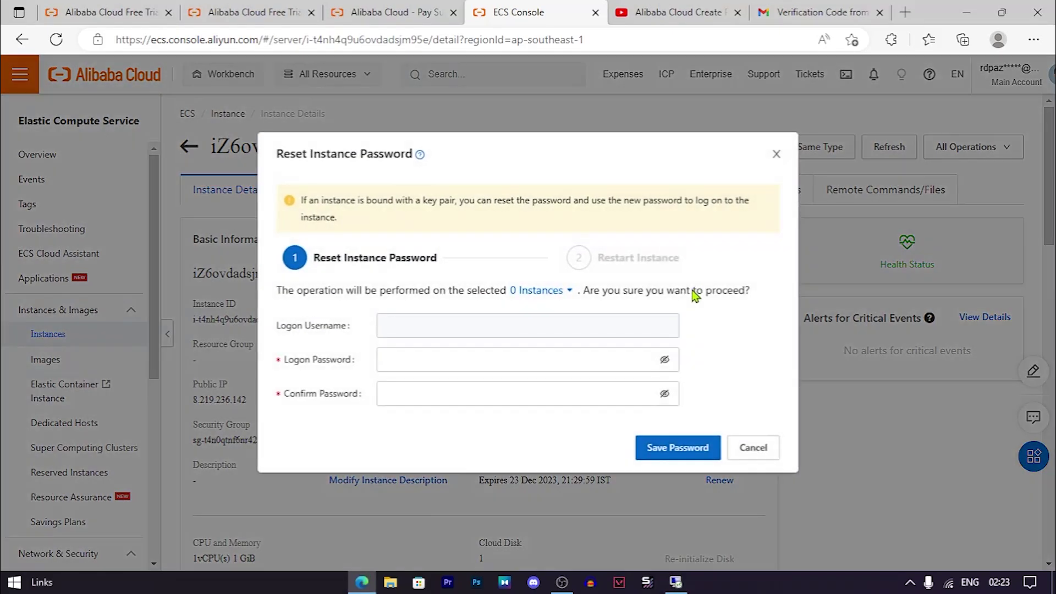
click(412, 366)
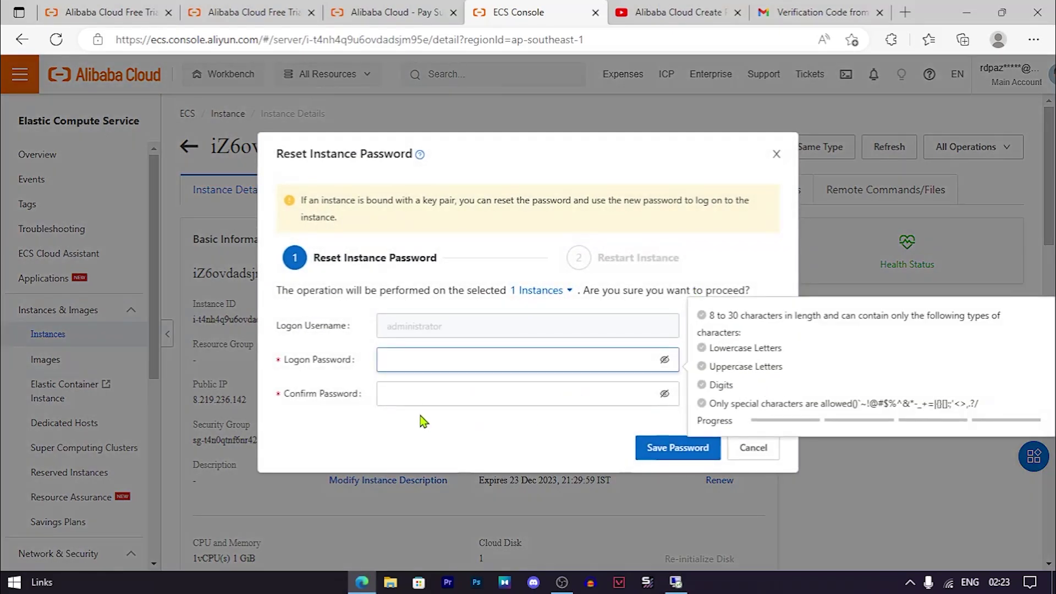
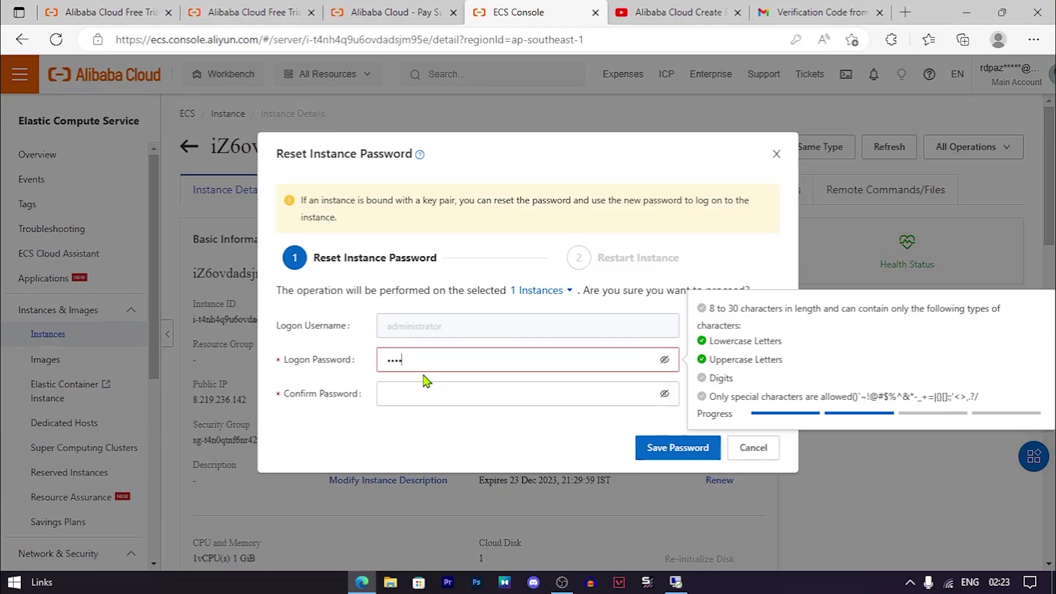
click(418, 395)
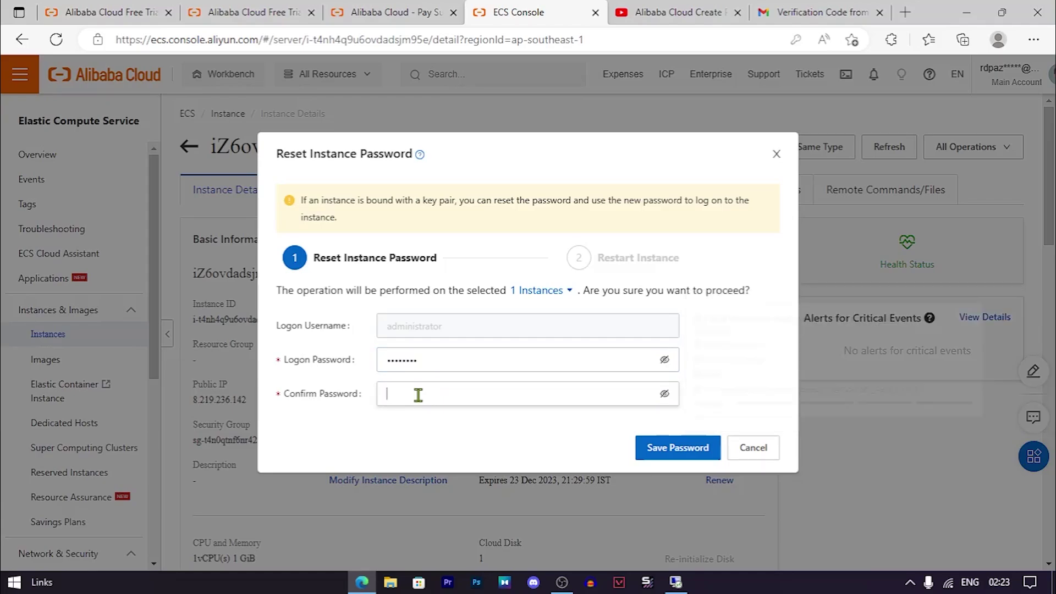
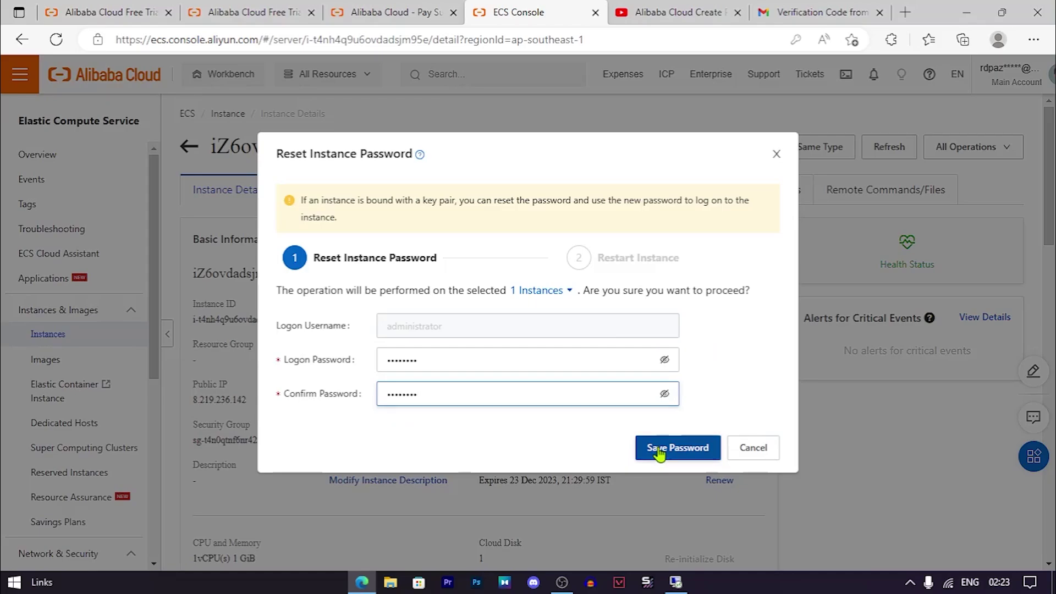
click(659, 451)
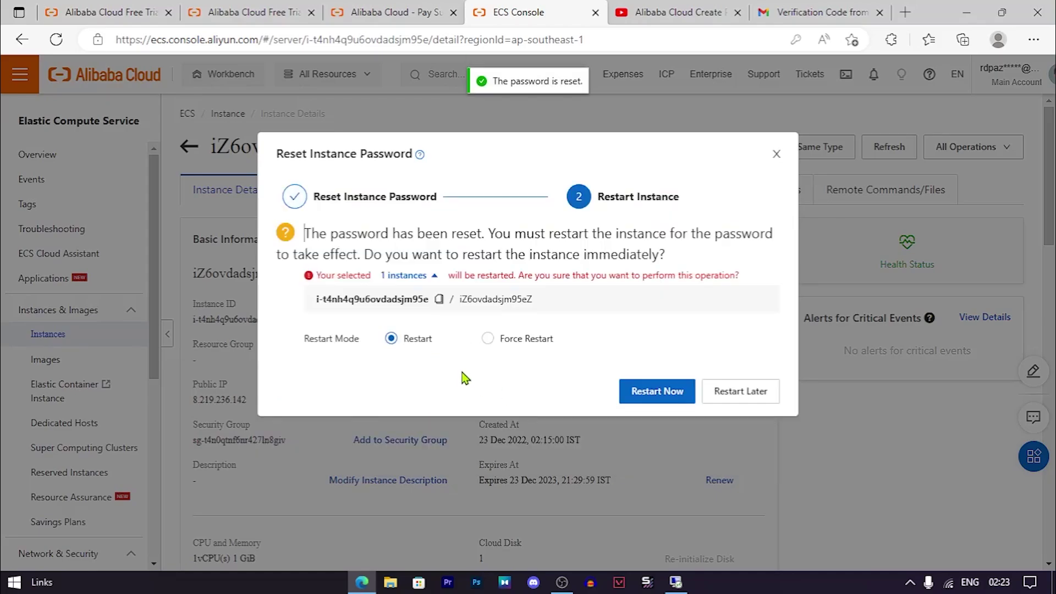
click(639, 395)
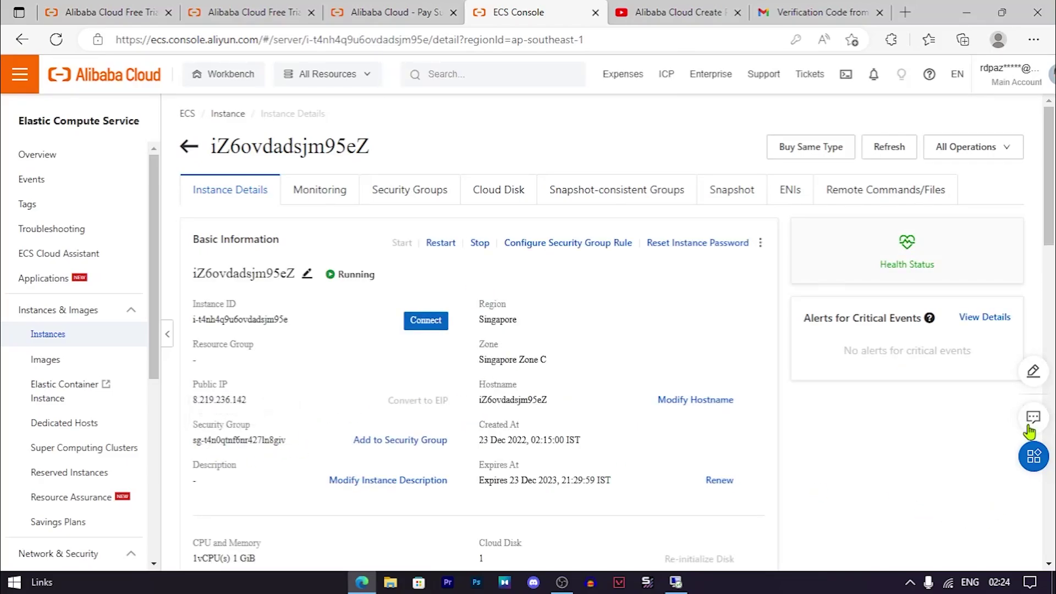
Copy the instance's public IP and connect to it in Remote Desktop Connection.
mouse_move(892, 268)
click(252, 399)
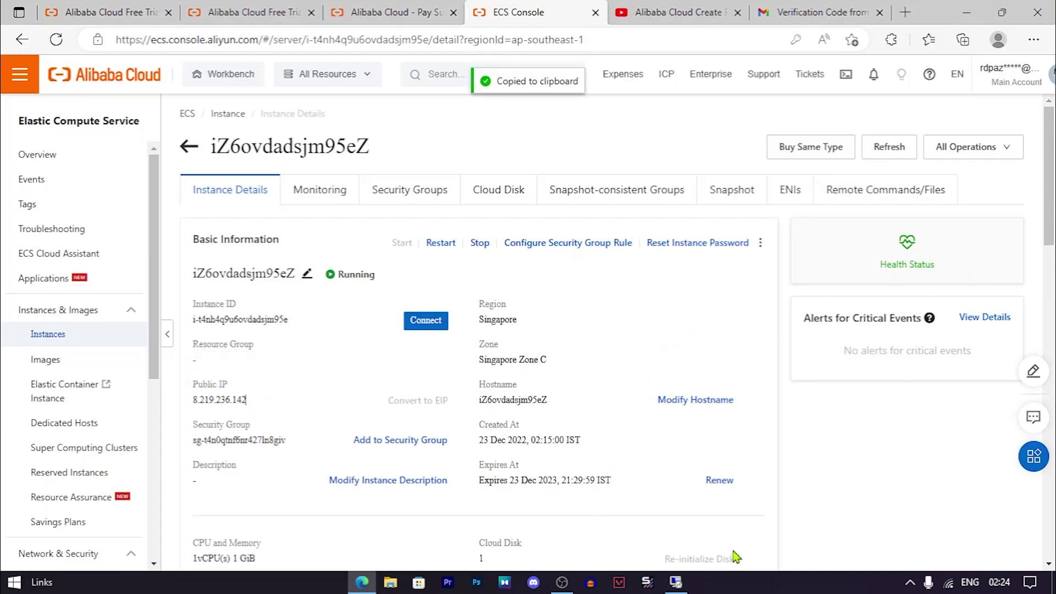
click(676, 582)
click(570, 321)
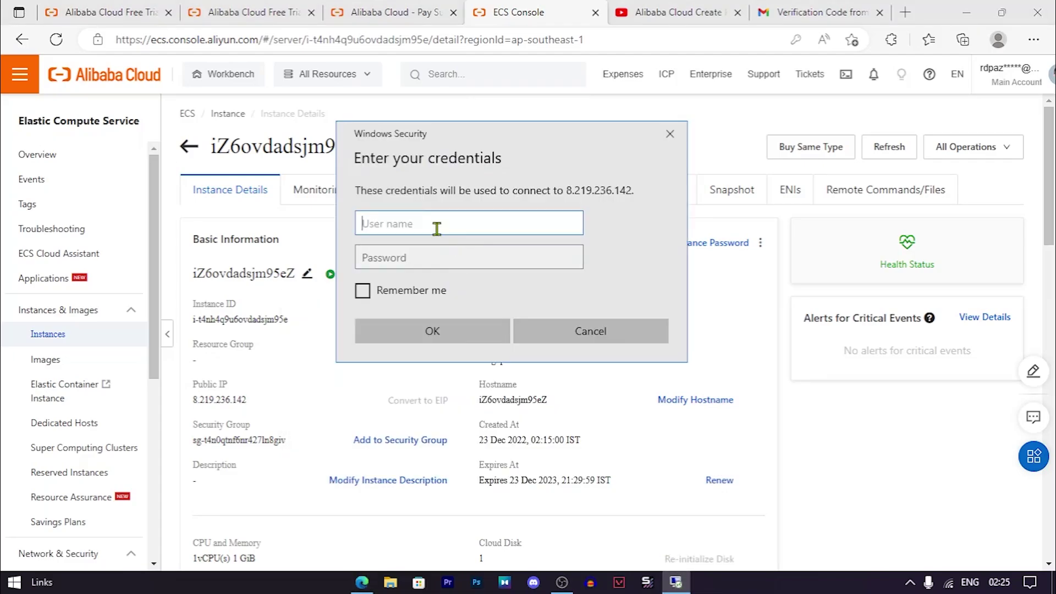
Sign in as Administrator with Remember me checked, and silence future certificate warnings.
text(Administrator)
key(Tab)
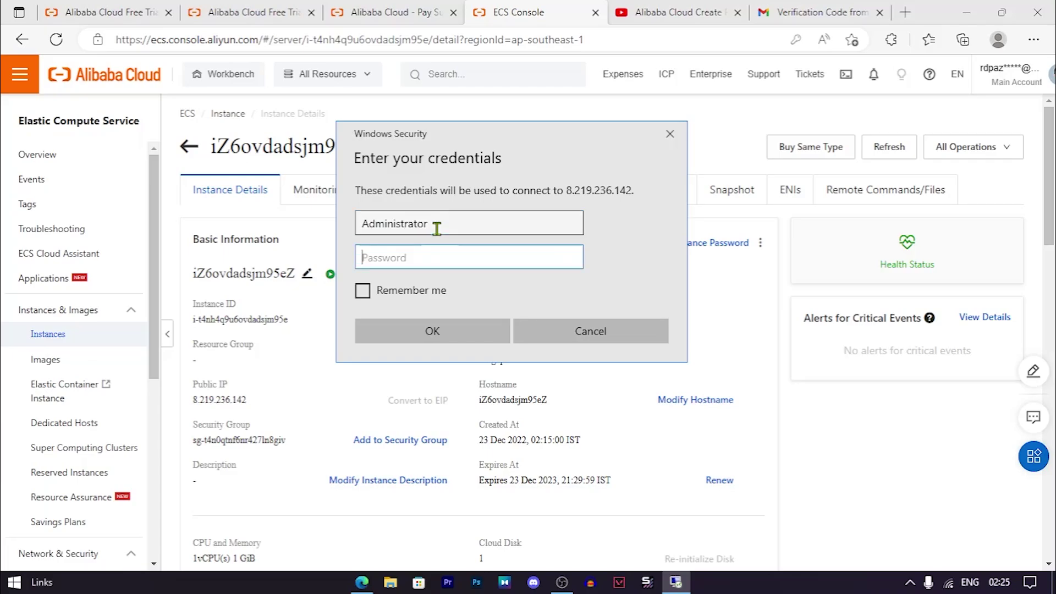
text(•)
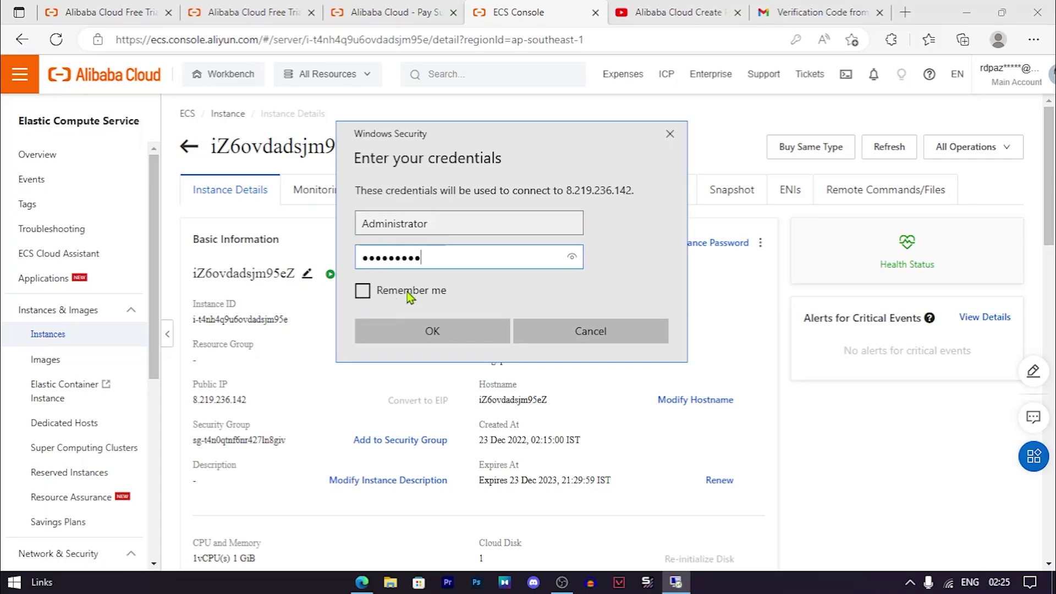
click(368, 291)
click(460, 331)
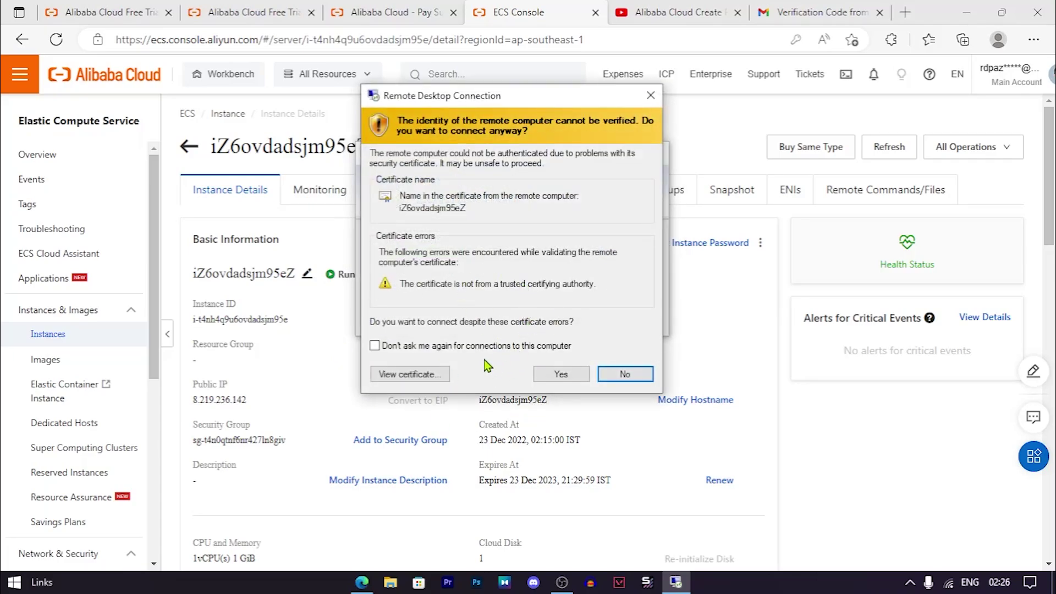
click(482, 346)
Accept the server certificate to connect, then refresh the remote desktop.
click(552, 376)
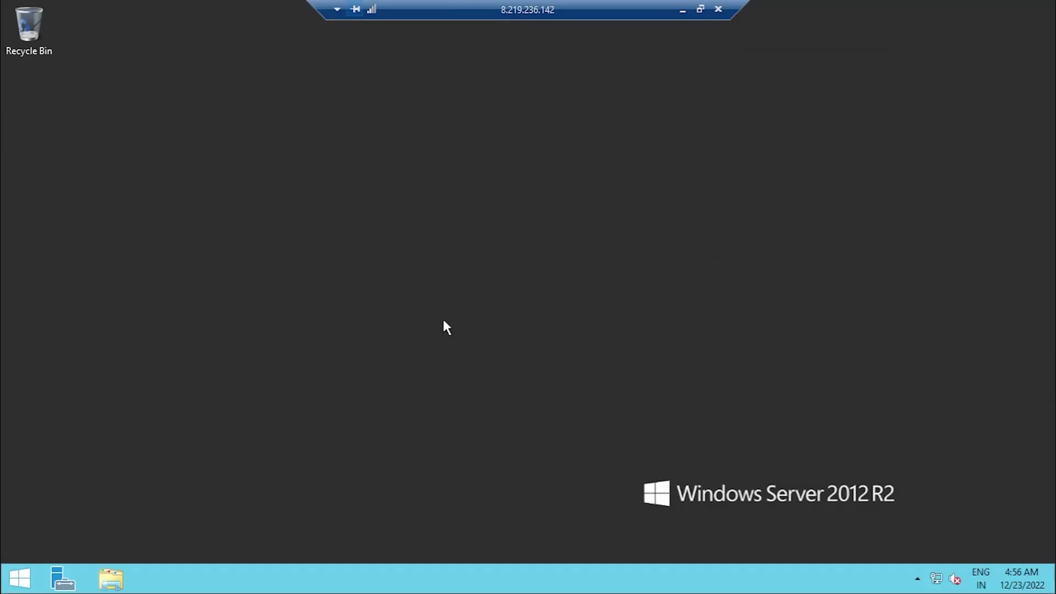
right_click(319, 207)
click(378, 250)
right_click(217, 72)
click(269, 122)
Check CPU and memory in Task Manager's Performance view, then close it.
right_click(498, 585)
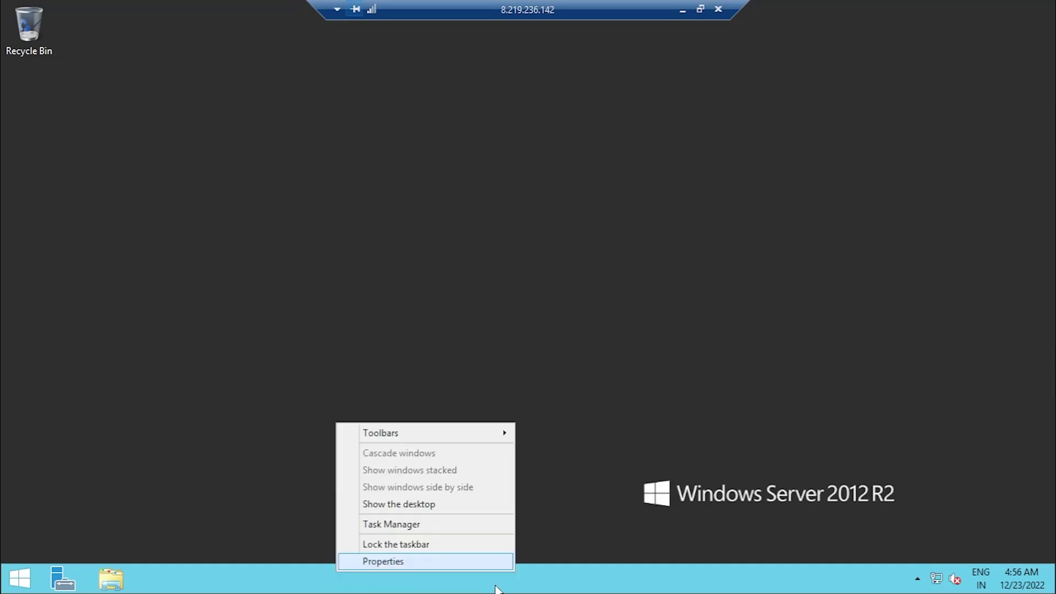
click(395, 524)
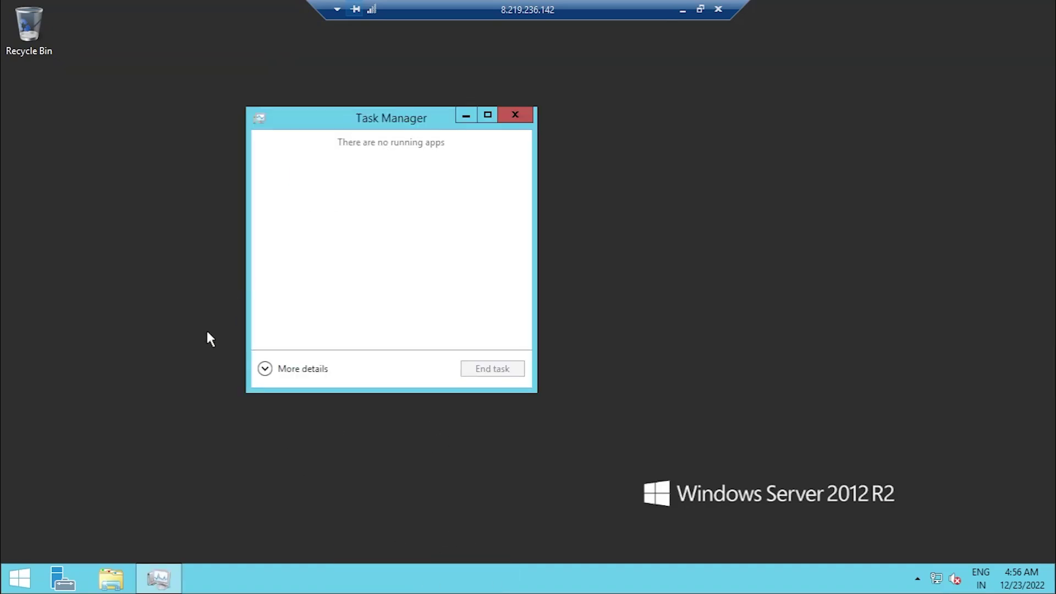
click(277, 375)
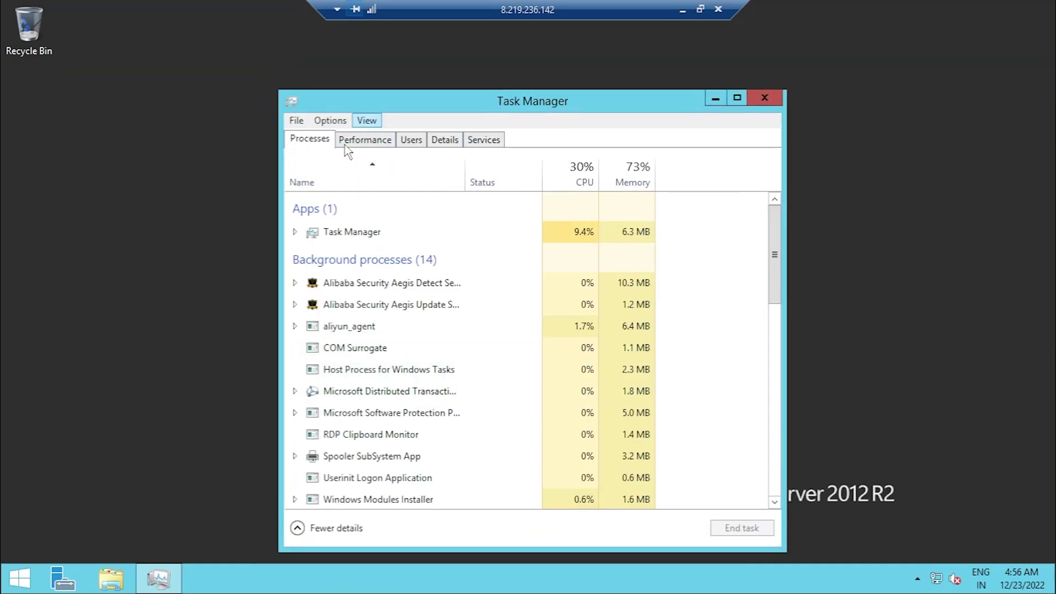
click(355, 141)
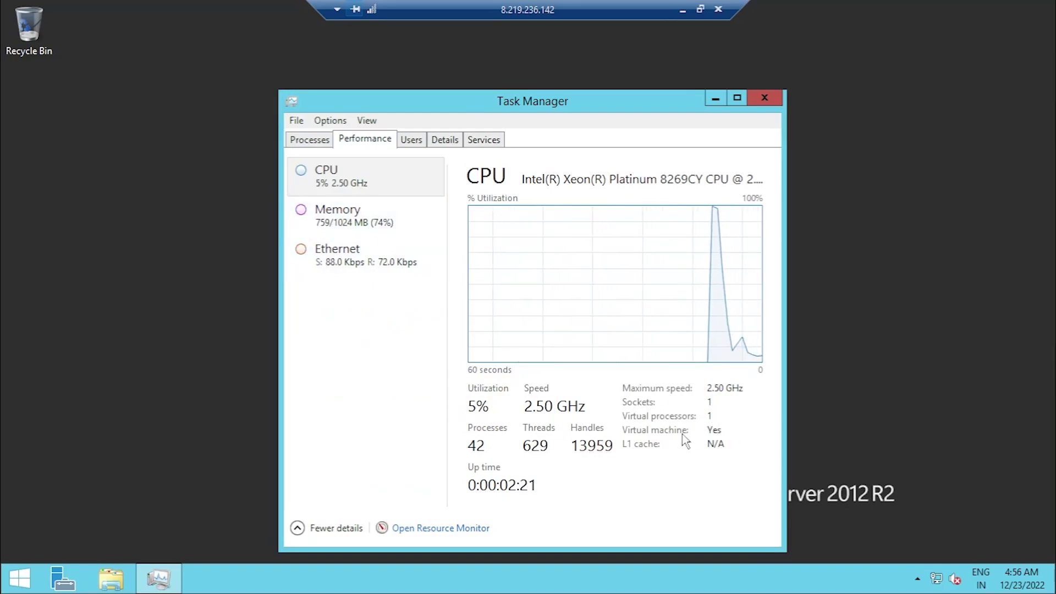
key(alt+F4)
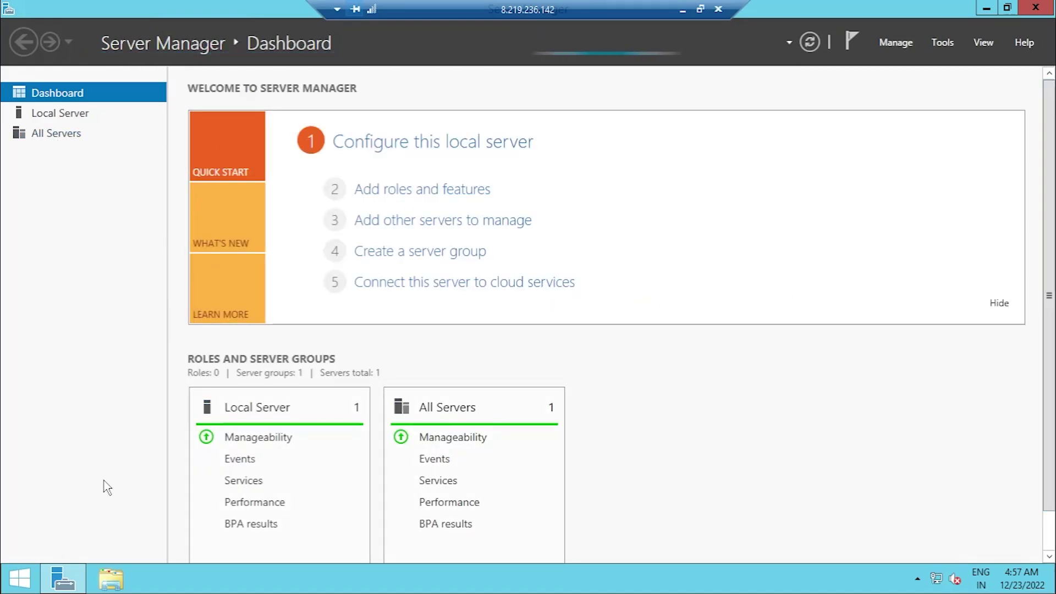
Turn off IE Enhanced Security Configuration under Local Server, close Server Manager, and show Start.
click(55, 114)
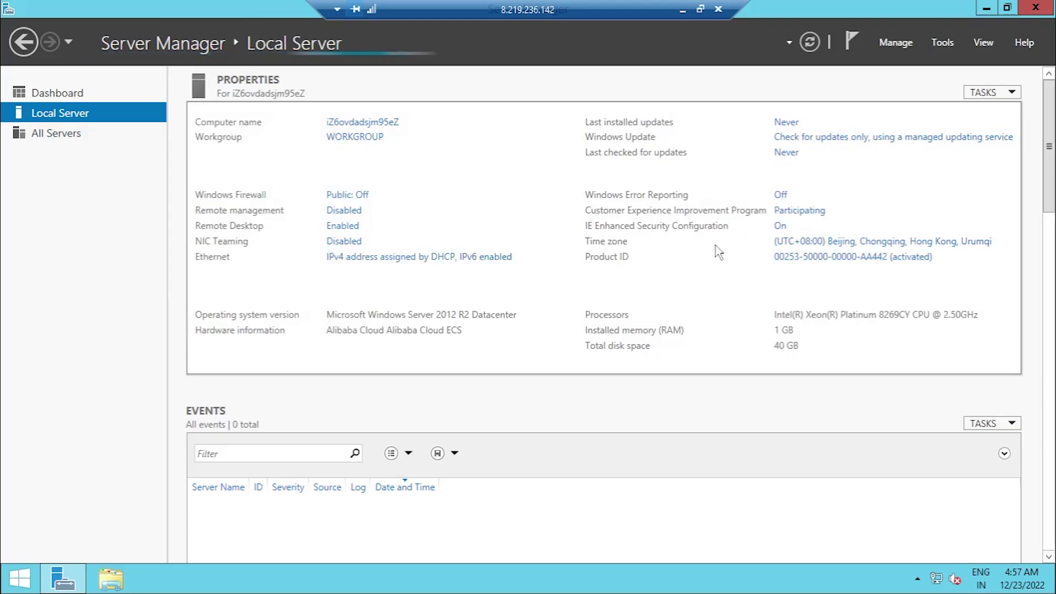
click(780, 227)
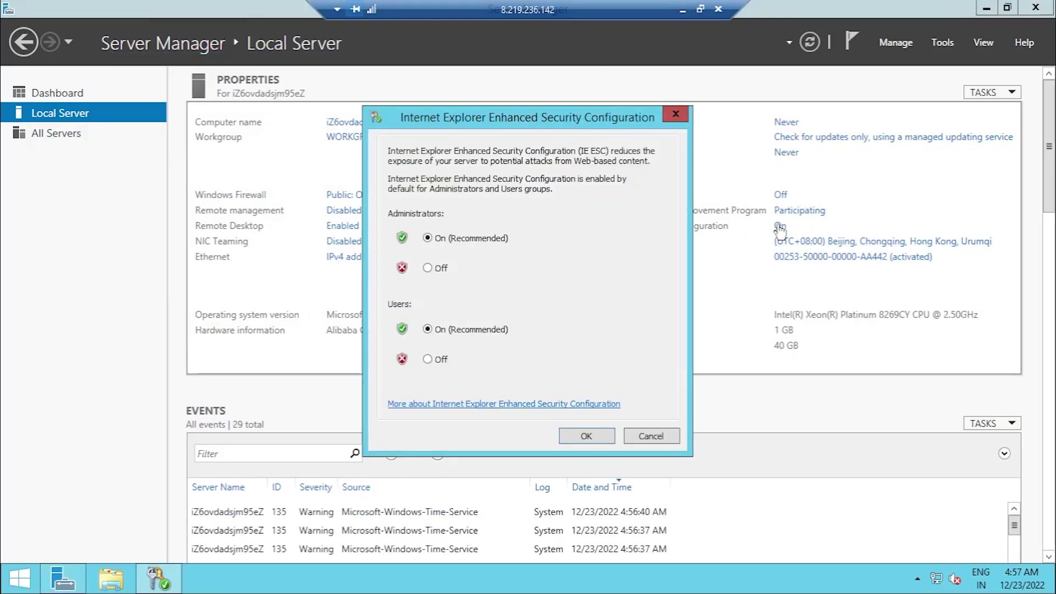
click(572, 436)
click(780, 227)
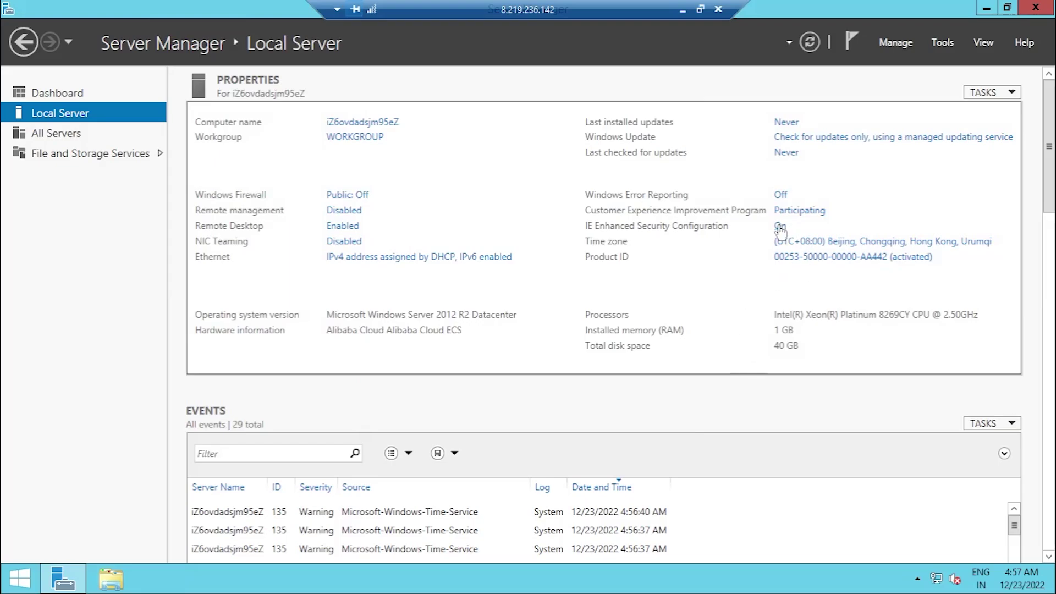
click(605, 439)
click(1036, 8)
click(15, 586)
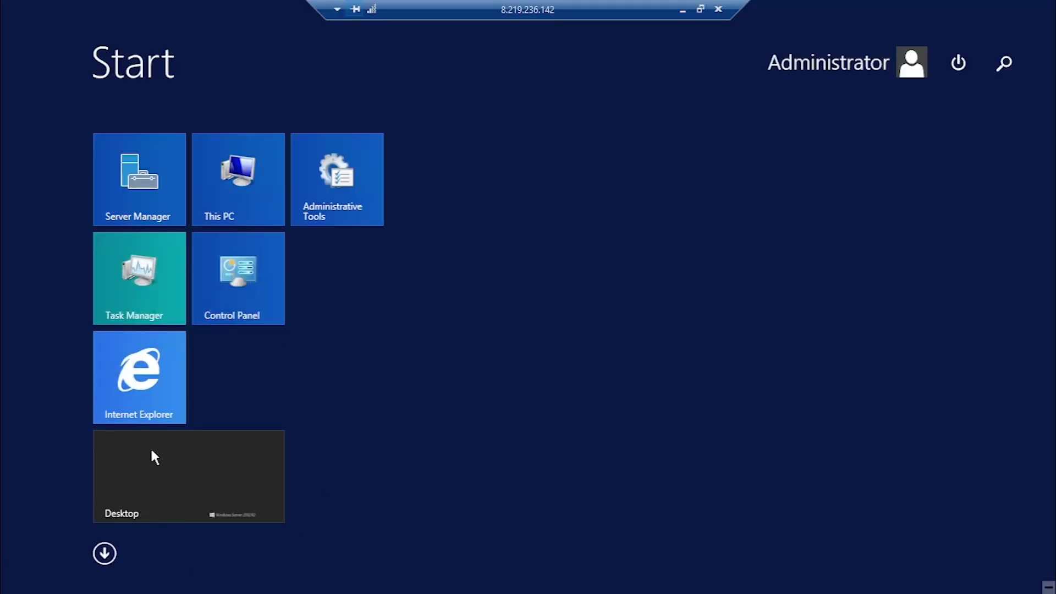
Launch Internet Explorer on the server and run the Fast.com speed test.
click(134, 388)
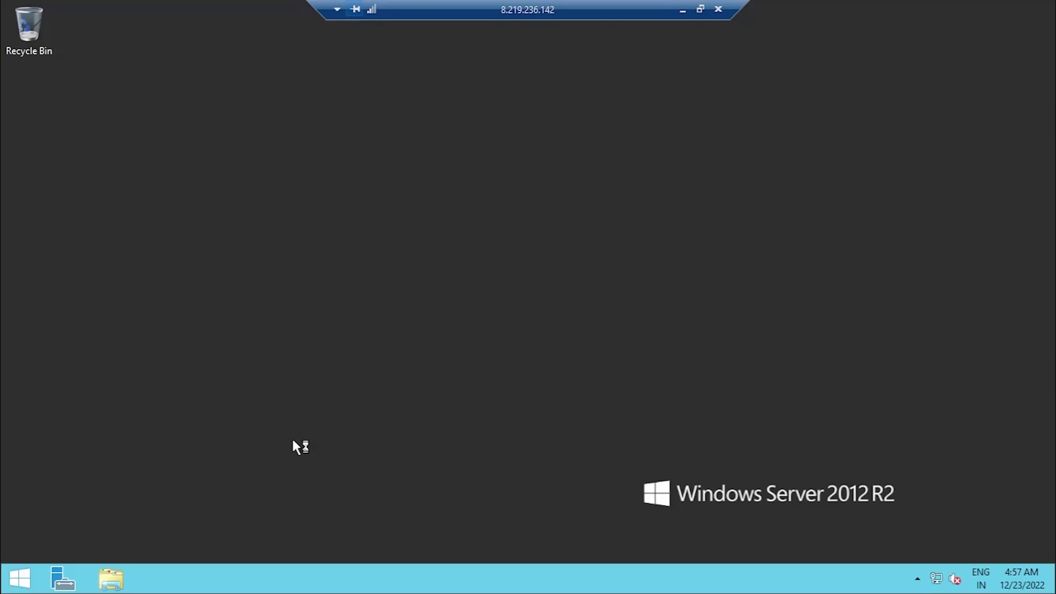
drag(444, 33, 504, 98)
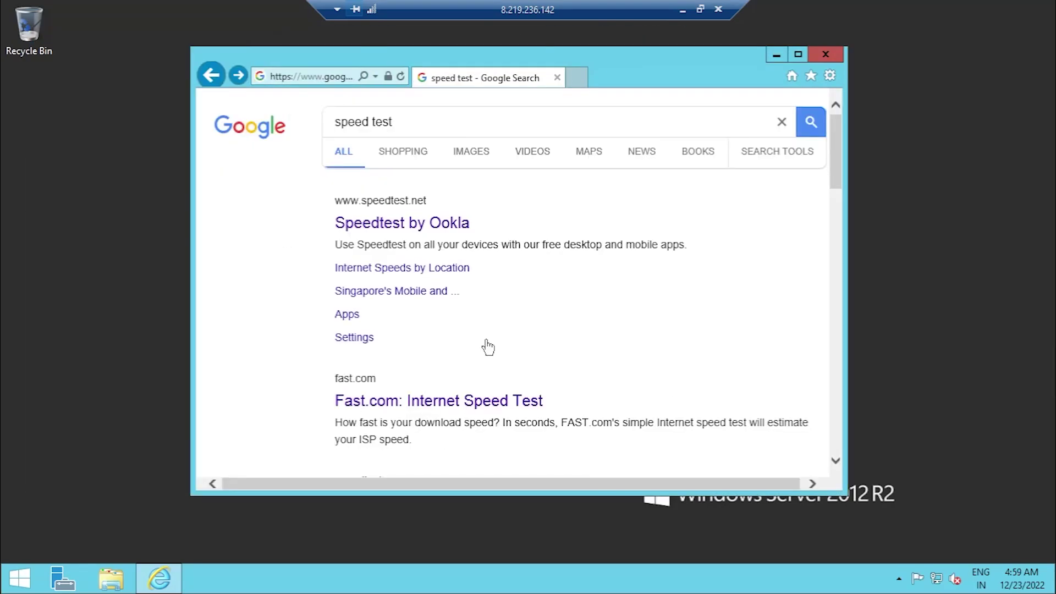
scroll(509, 361, down, 3)
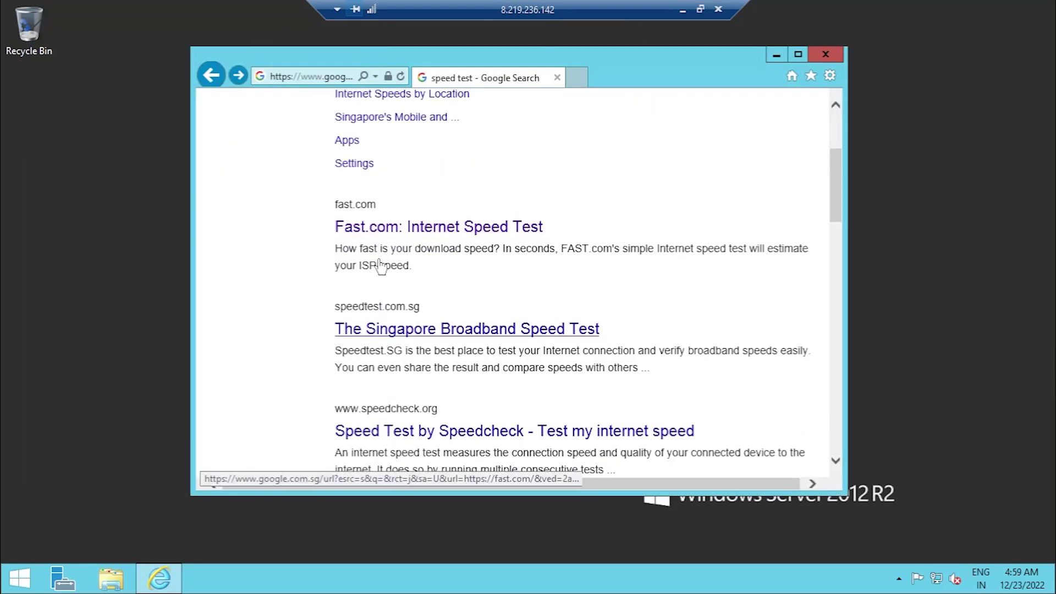
click(391, 230)
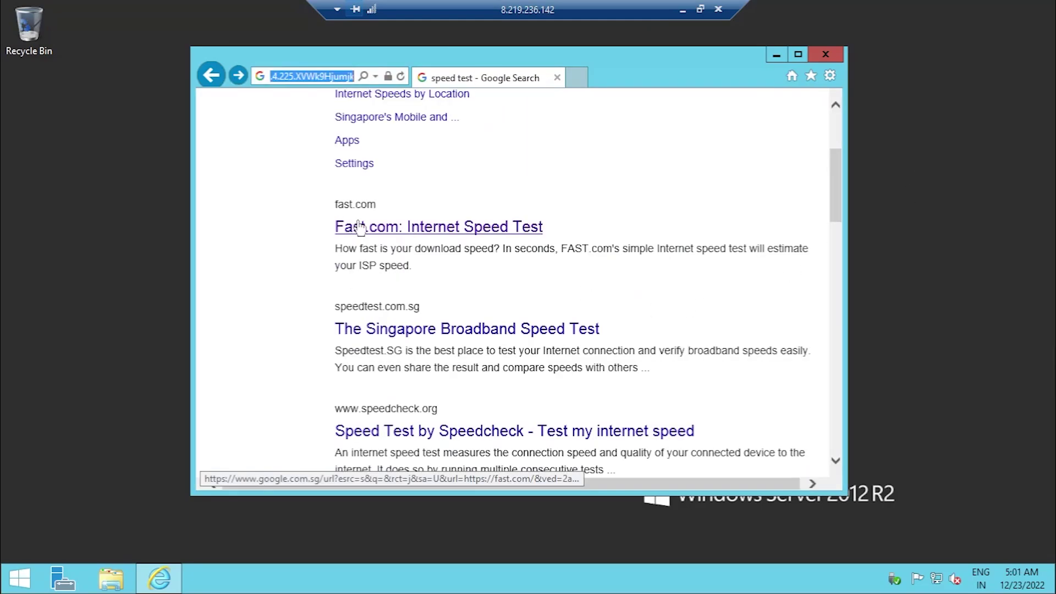
Search 'chrome', then accept the terms, download the Microsoft Edge installer and run it.
text(c)
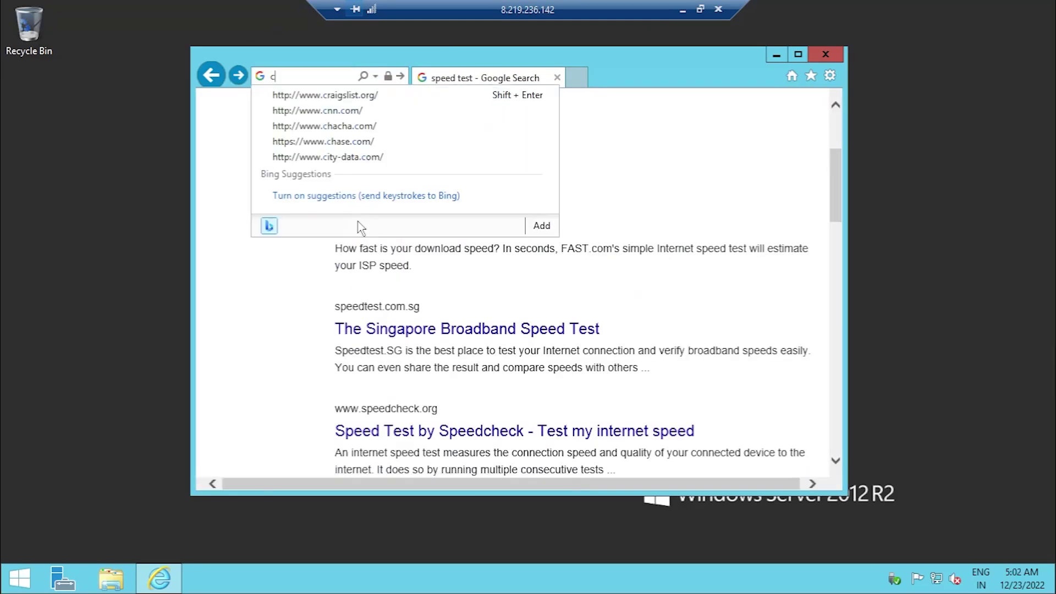
text(hrome)
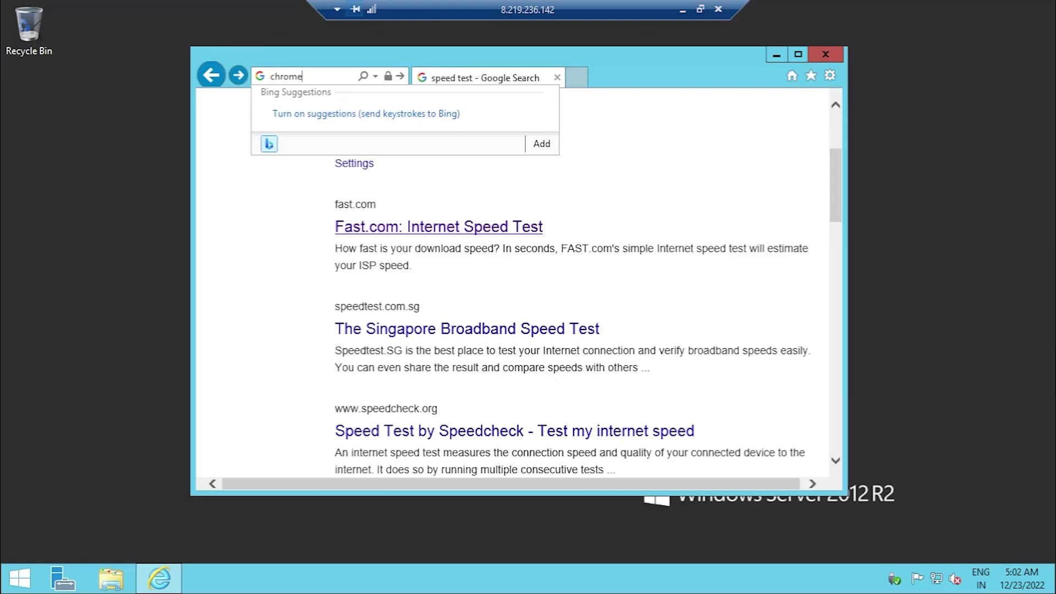
key(Return)
click(416, 419)
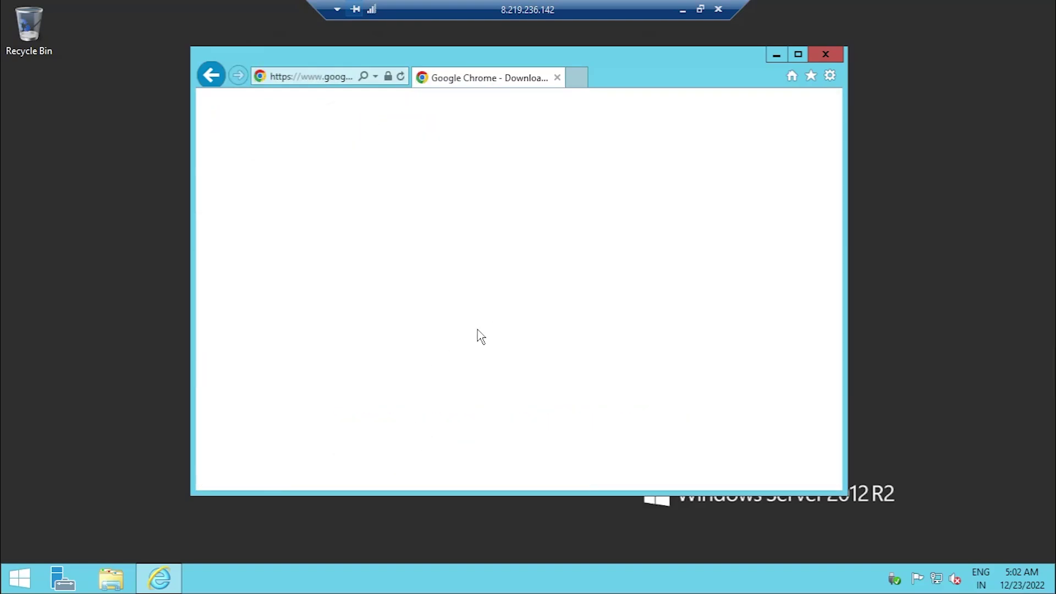
key(alt+Left)
drag(602, 319, 683, 320)
click(441, 355)
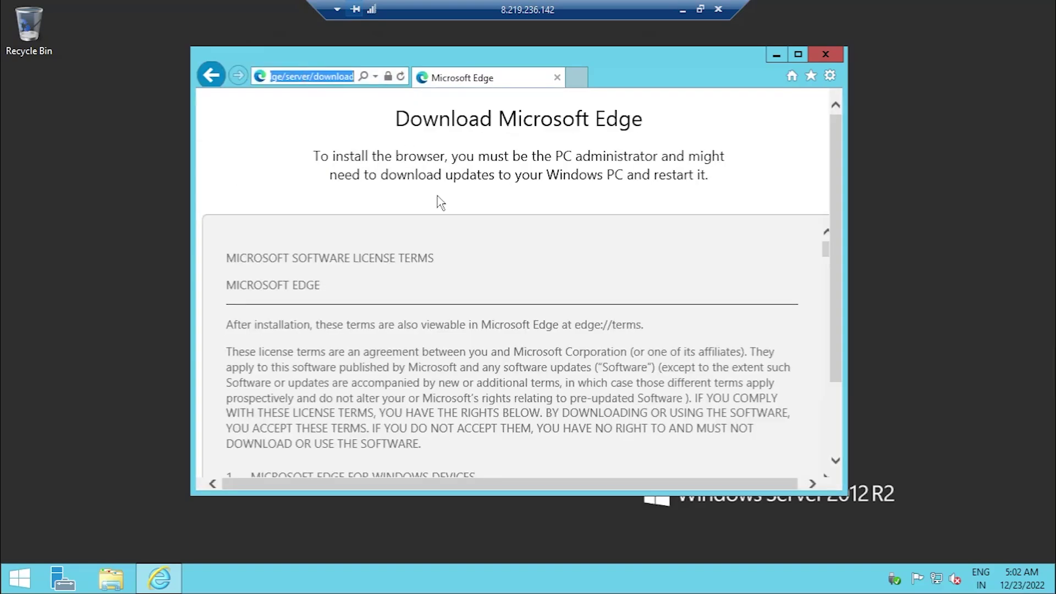
scroll(632, 385, down, 2)
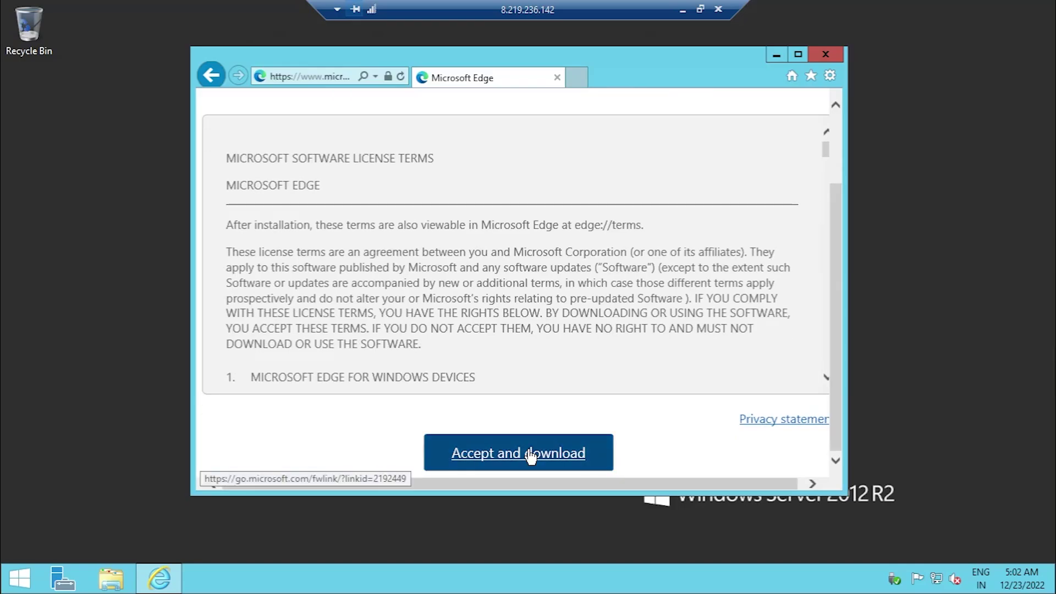
click(545, 450)
click(620, 473)
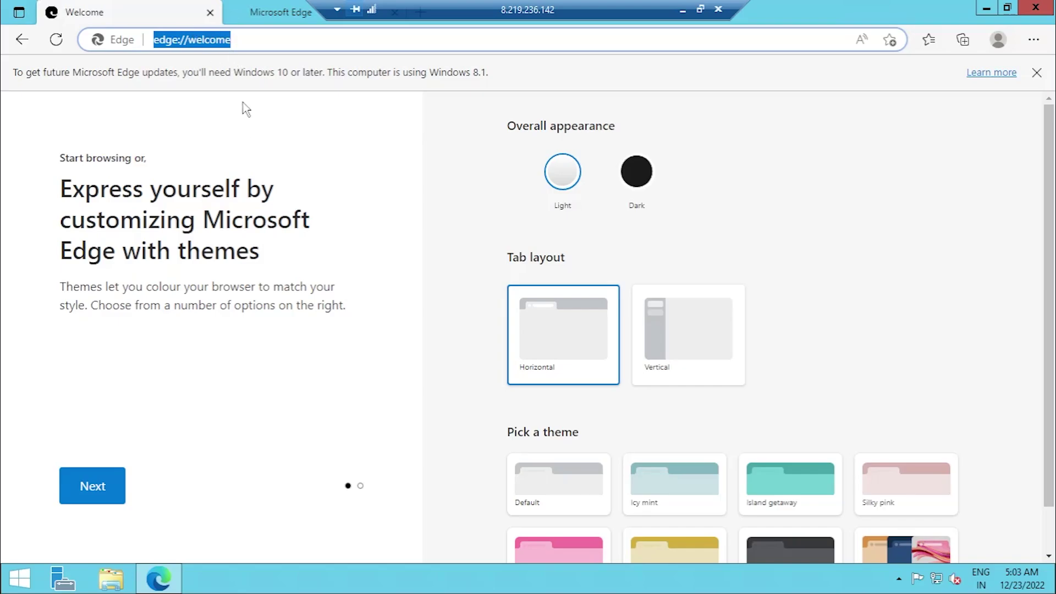
Search for google from Edge's address bar and open Google's homepage in a new tab.
text(g)
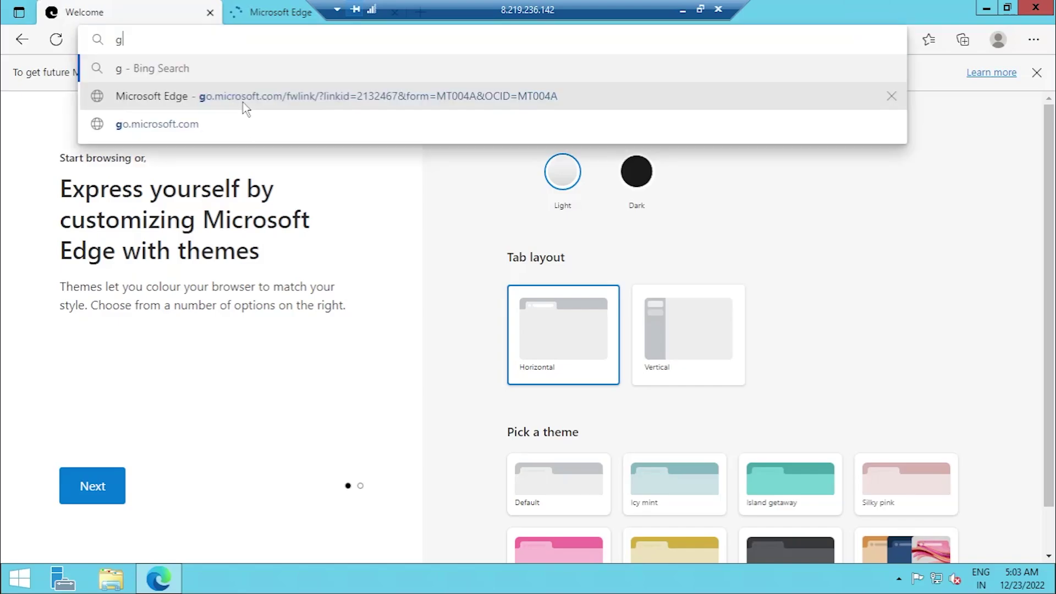
click(246, 108)
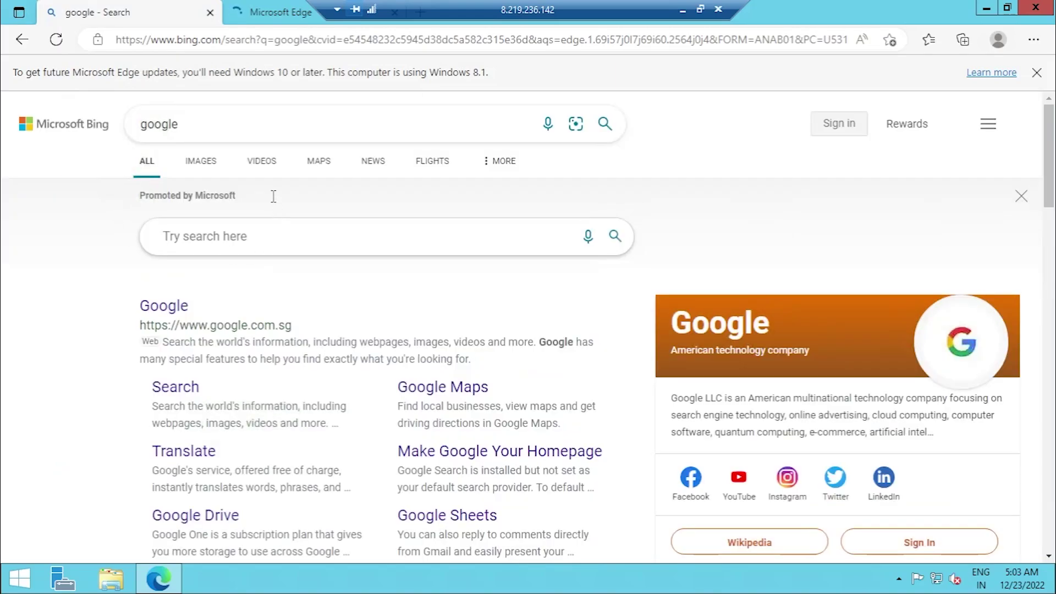
click(194, 386)
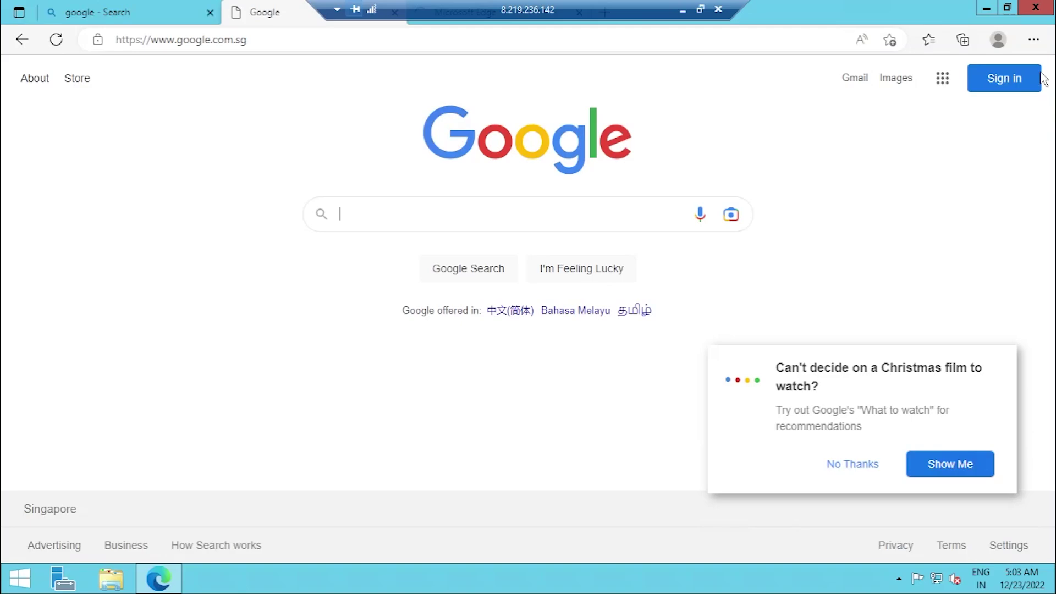
Dismiss the Christmas film promotion on Google Singapore and close the Bing search tab.
click(847, 461)
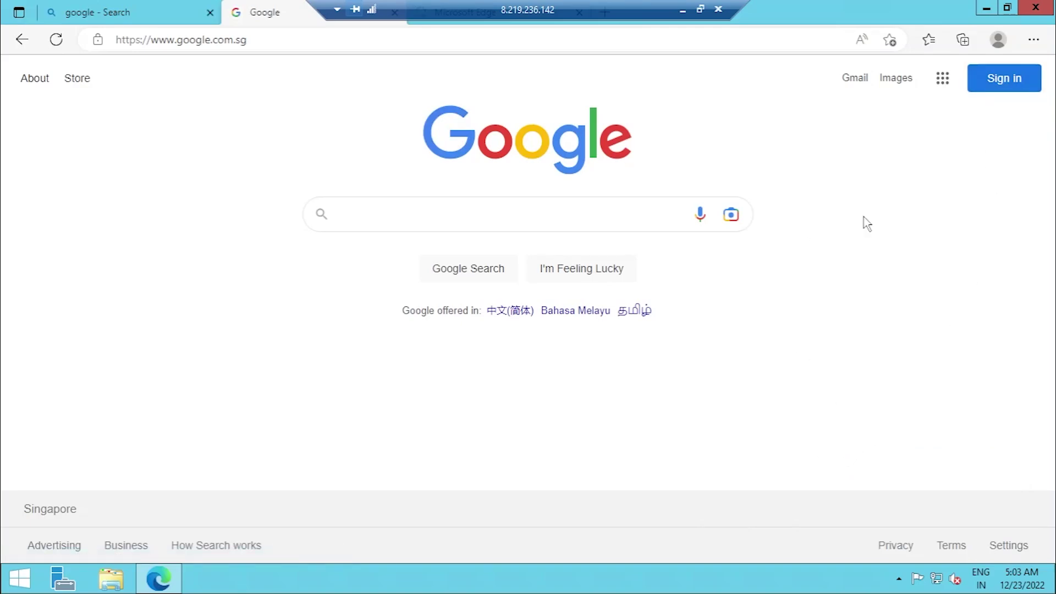
click(945, 83)
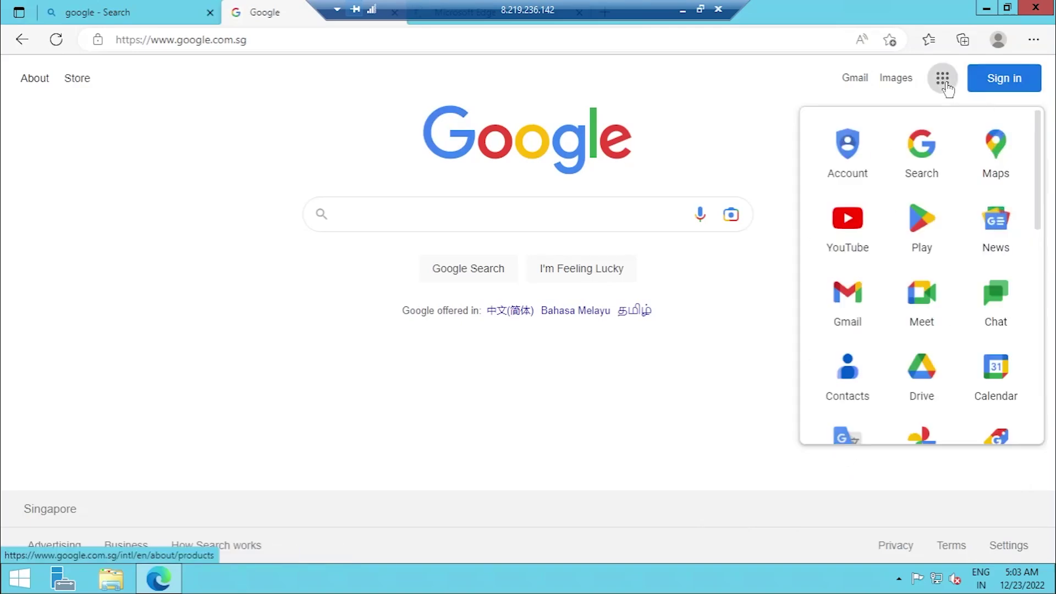
click(715, 414)
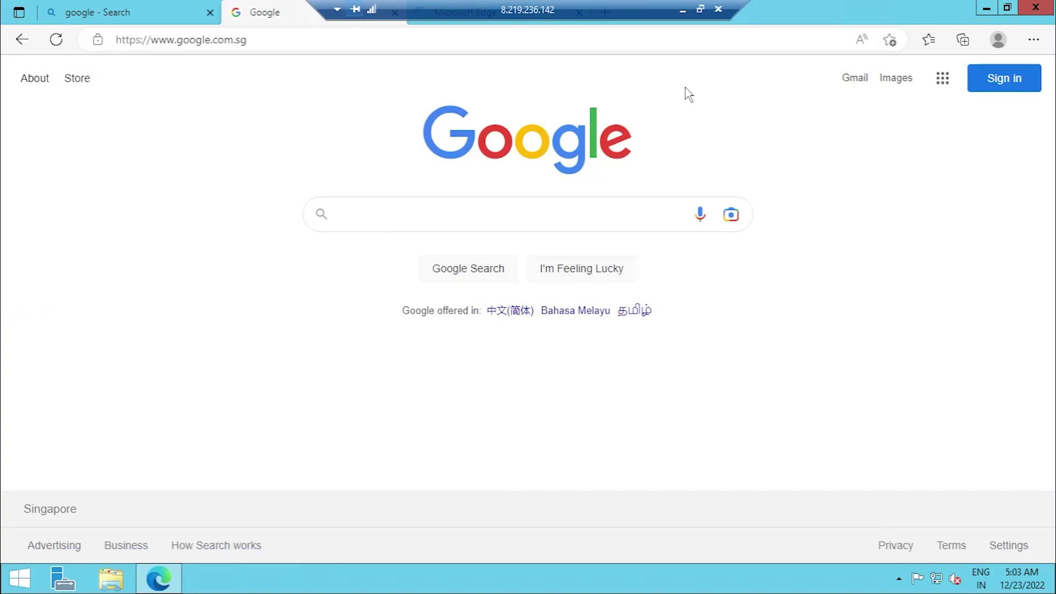
click(210, 13)
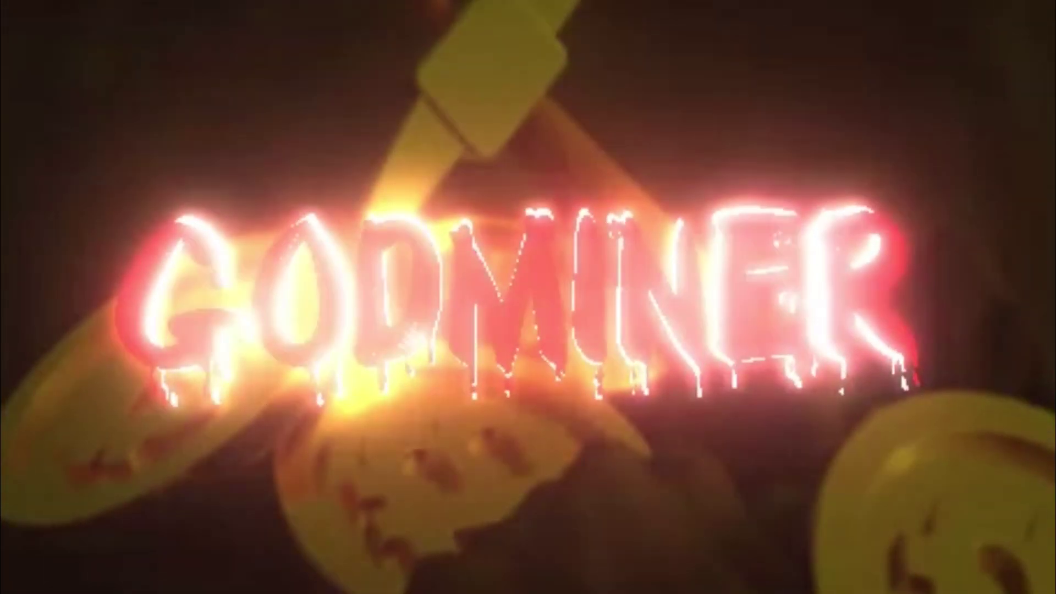